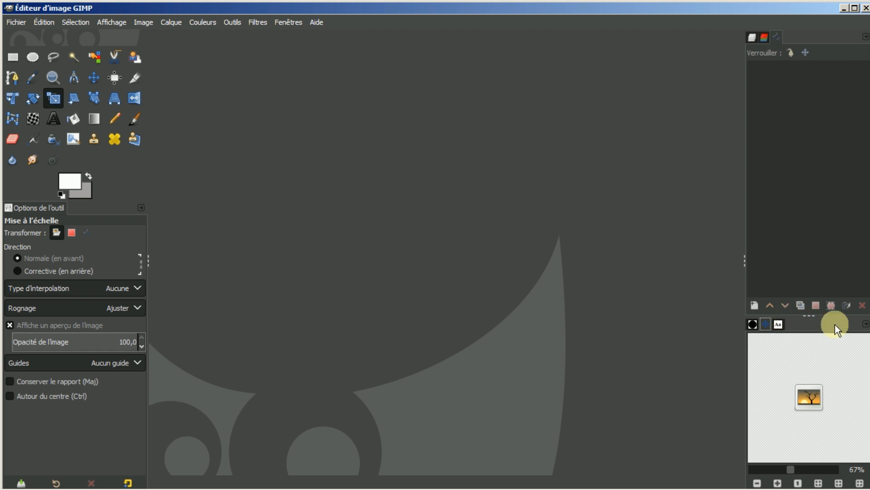
# - Add the document history (Historique des documents) as a new tab in the lower dock and select its first image
pyautogui.click(863, 327)
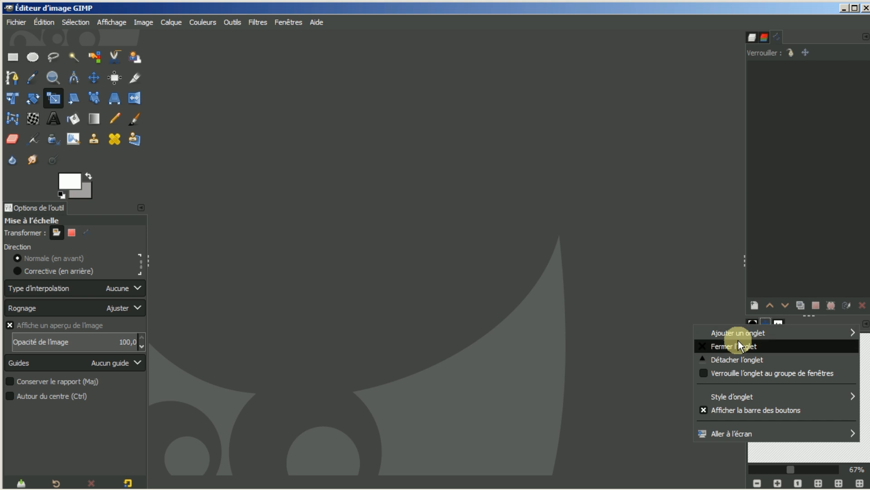
pyautogui.moveTo(729, 334)
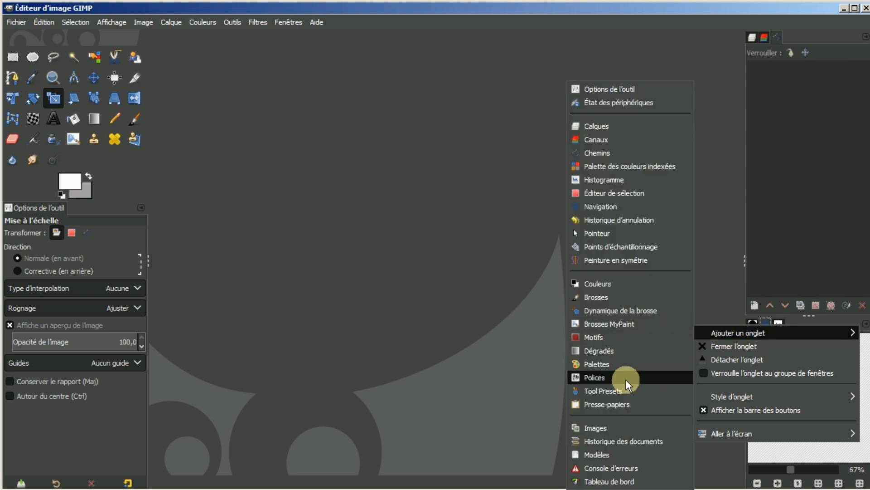
pyautogui.click(620, 443)
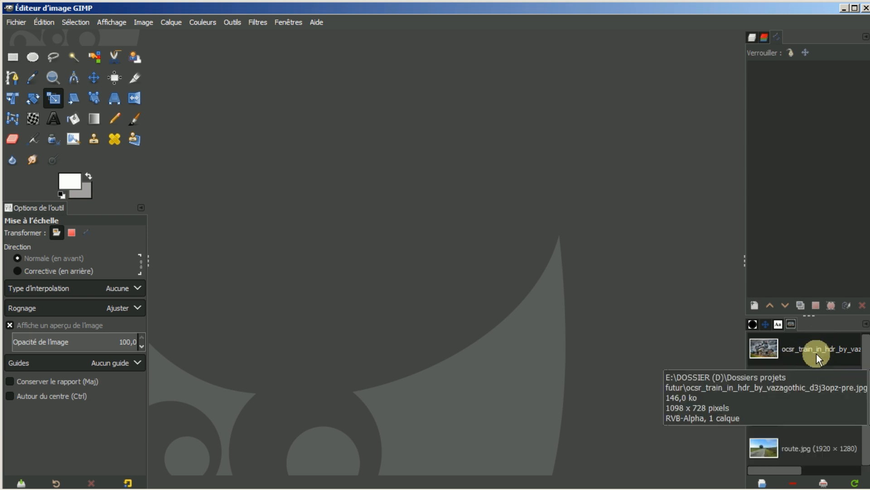
pyautogui.click(806, 339)
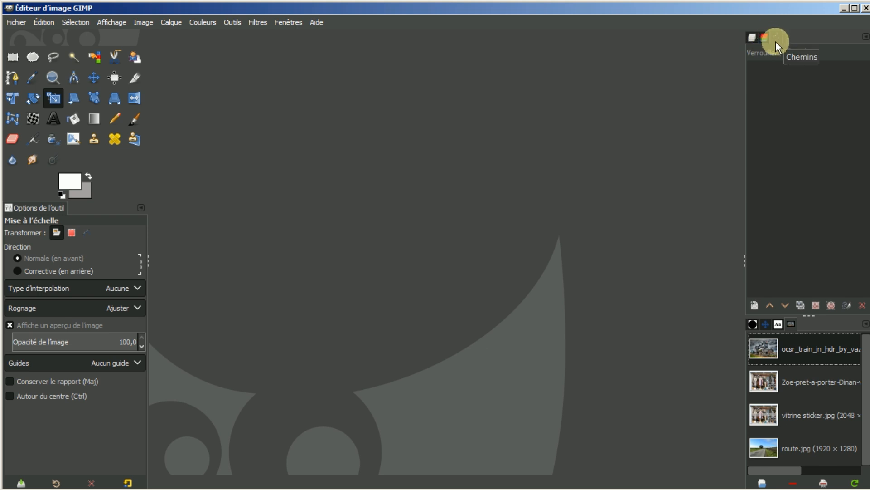
# - Add the undo history (Historique d'annulation) as a new tab in the upper dock beside Chemins
pyautogui.click(864, 37)
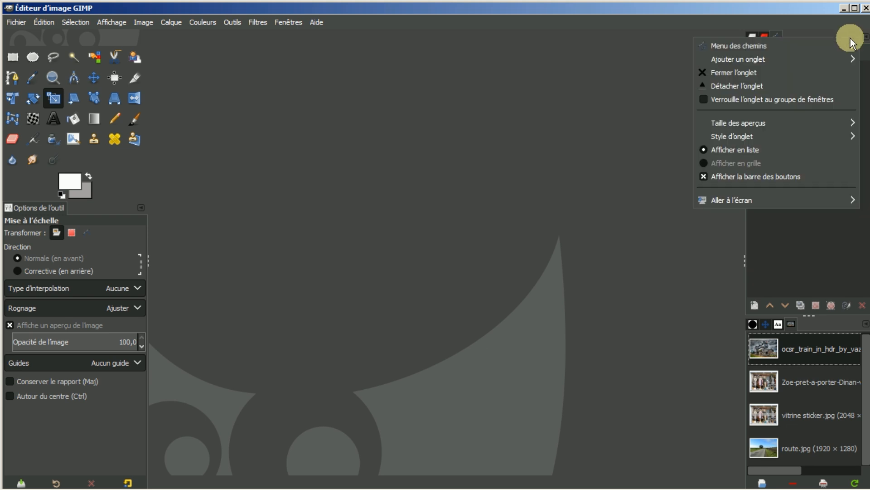
pyautogui.moveTo(752, 59)
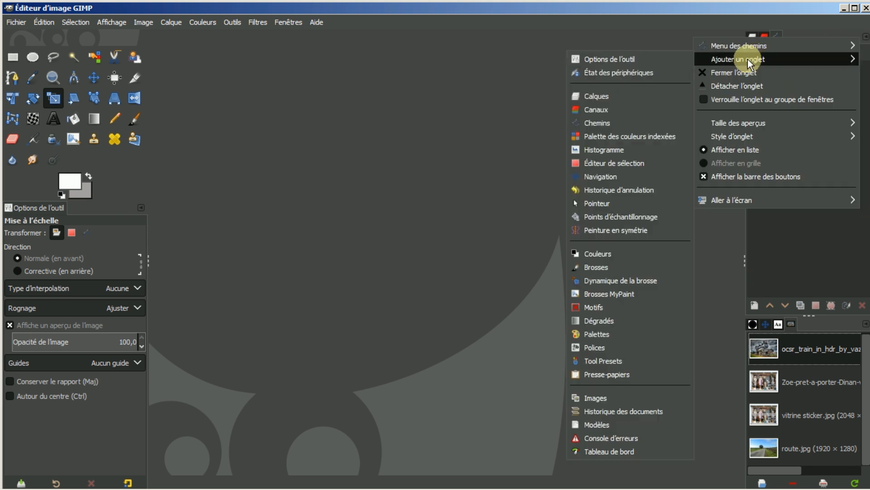
pyautogui.click(603, 190)
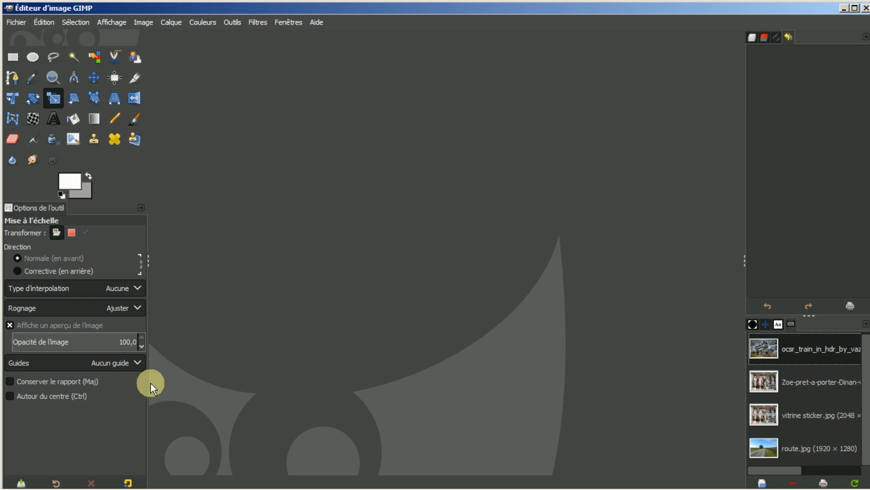
# - Switch to Chrome, choose 6b1e62c487ca1facdb251bdf1270c1c6.jpg for upload on cjoint.com, and create its public link with unlimited duration
pyautogui.moveTo(49, 485)
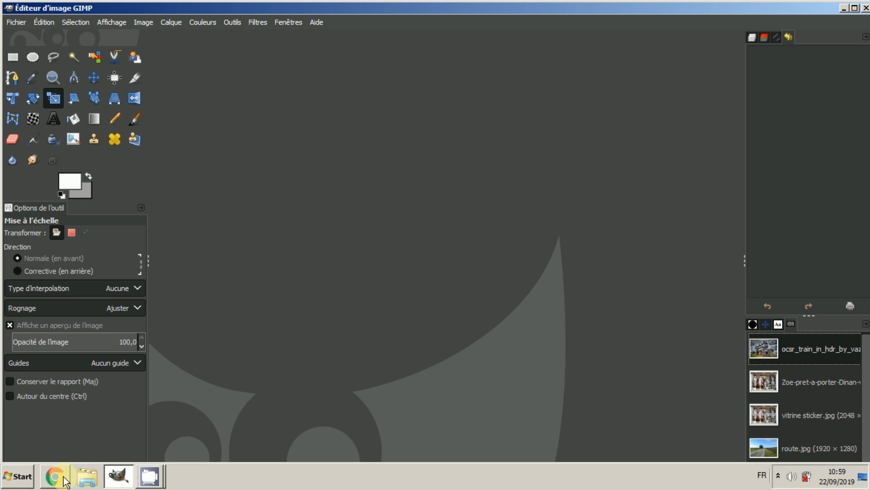
pyautogui.click(65, 453)
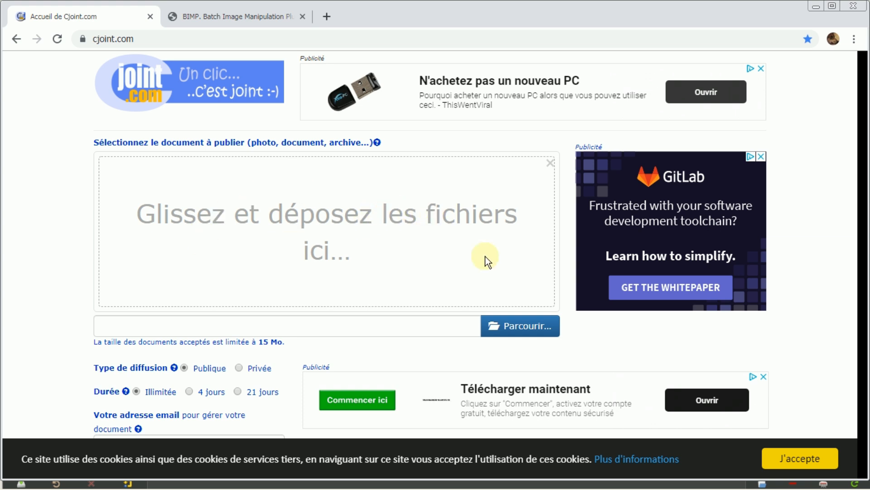
pyautogui.click(514, 328)
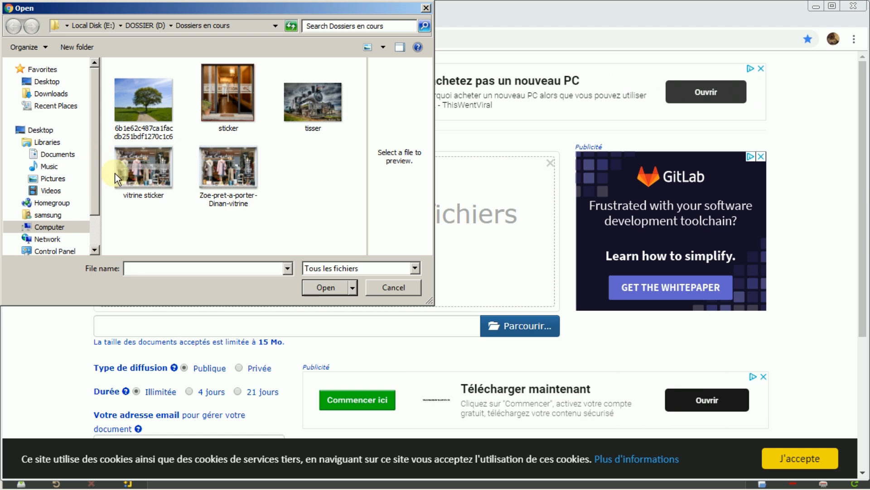
pyautogui.click(153, 105)
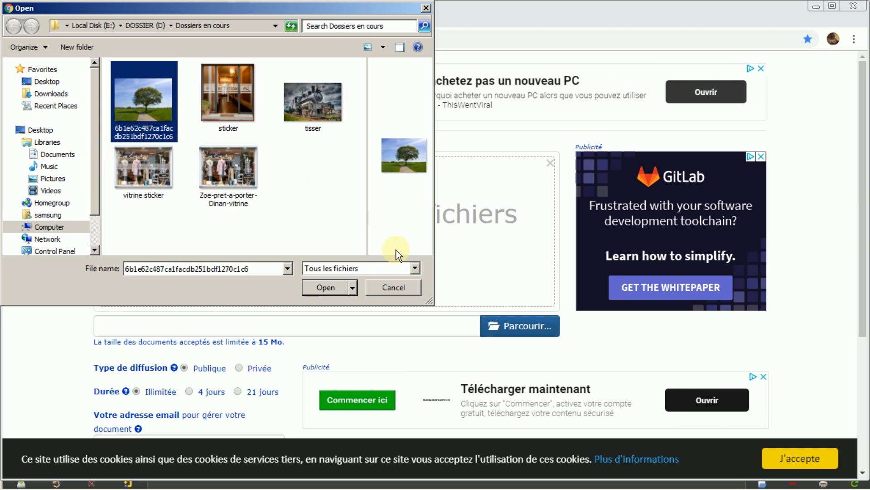
pyautogui.click(325, 291)
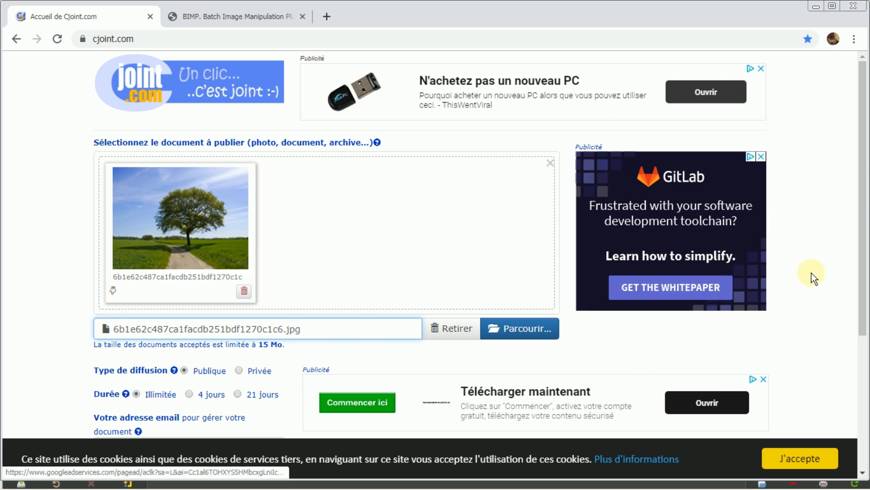
pyautogui.moveTo(866, 232); pyautogui.dragTo(843, 345)
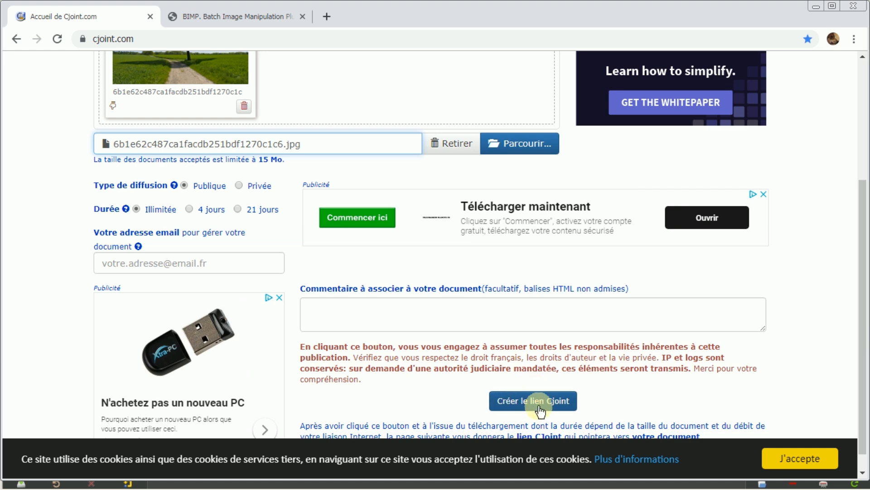
pyautogui.click(519, 402)
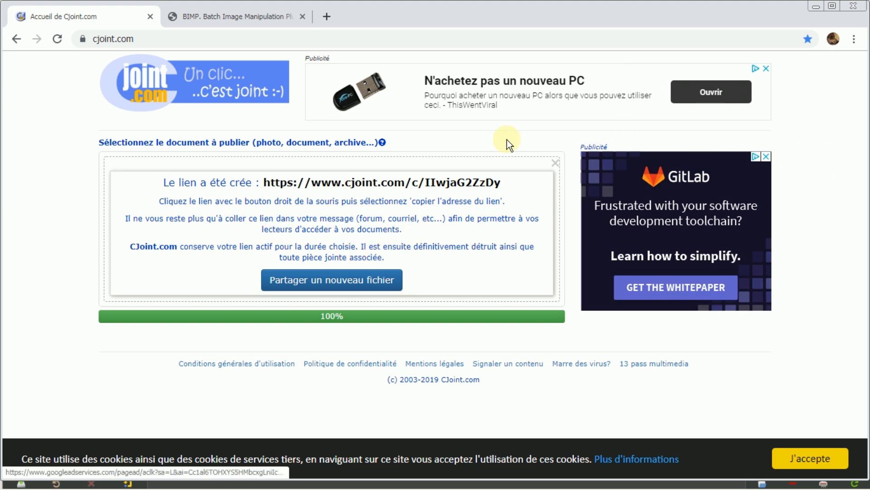
# - View the copy options for the created cjoint link, then return to the form for sharing a new file
pyautogui.rightClick(304, 185)
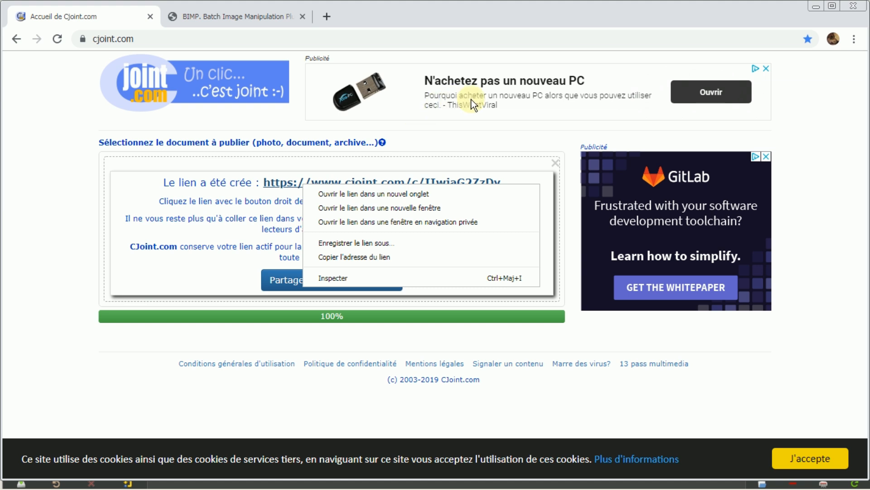
pyautogui.click(822, 106)
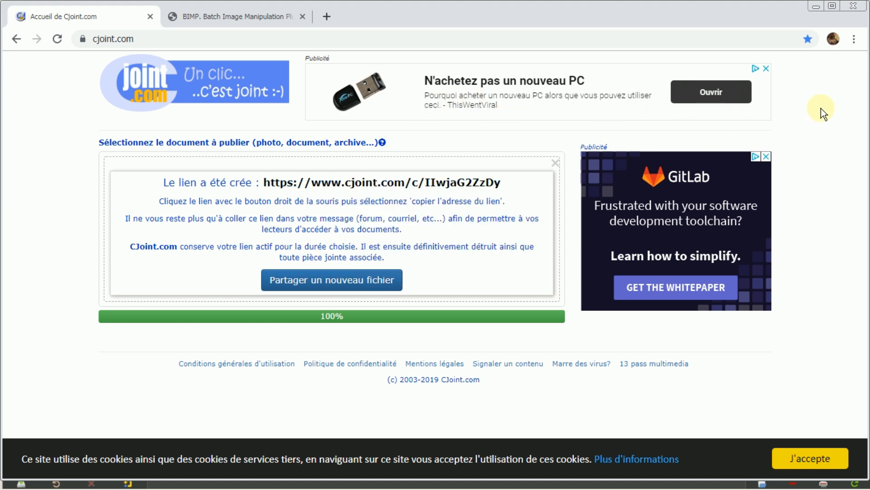
pyautogui.click(323, 282)
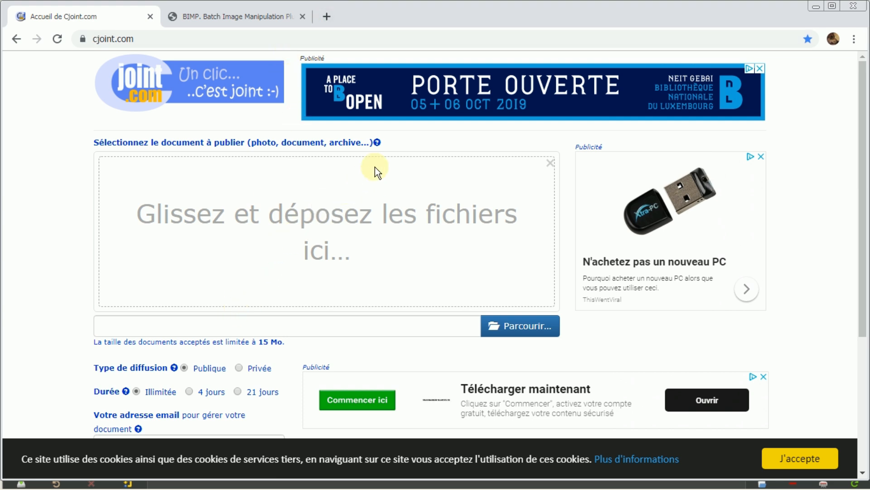
# - Examine the BIMP plug-in page and its download links, then switch back to GIMP and look at the Batch Image Manipulation command
pyautogui.click(258, 16)
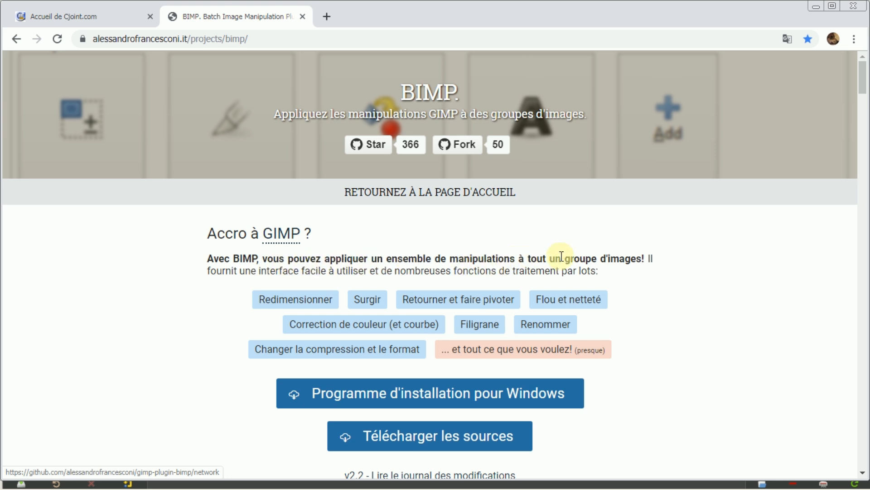
pyautogui.scroll(-2, 690, 249)
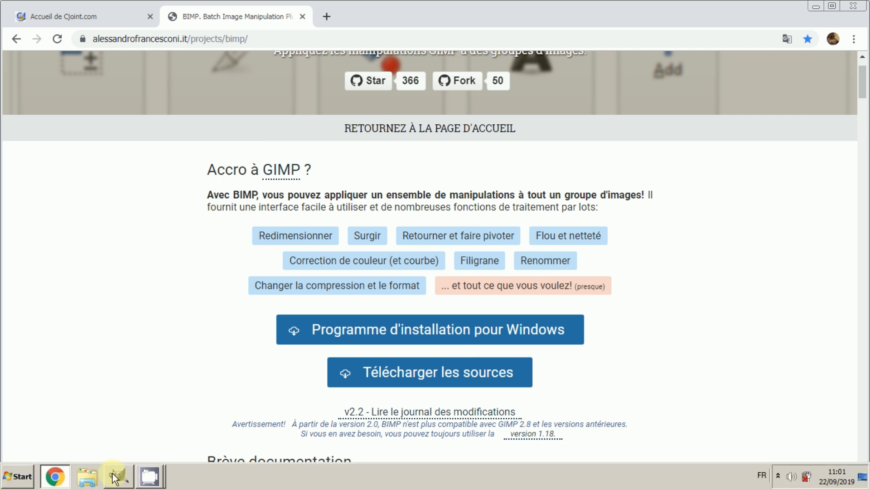
pyautogui.click(115, 473)
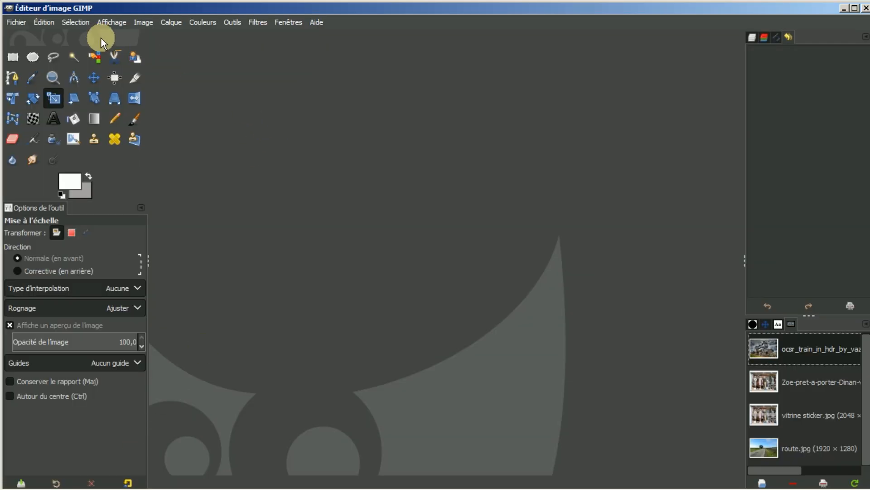
pyautogui.click(15, 22)
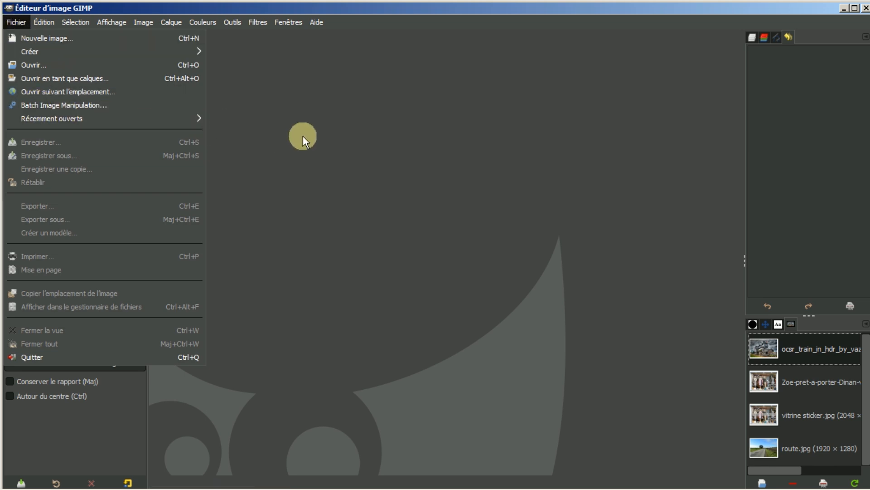
pyautogui.click(303, 137)
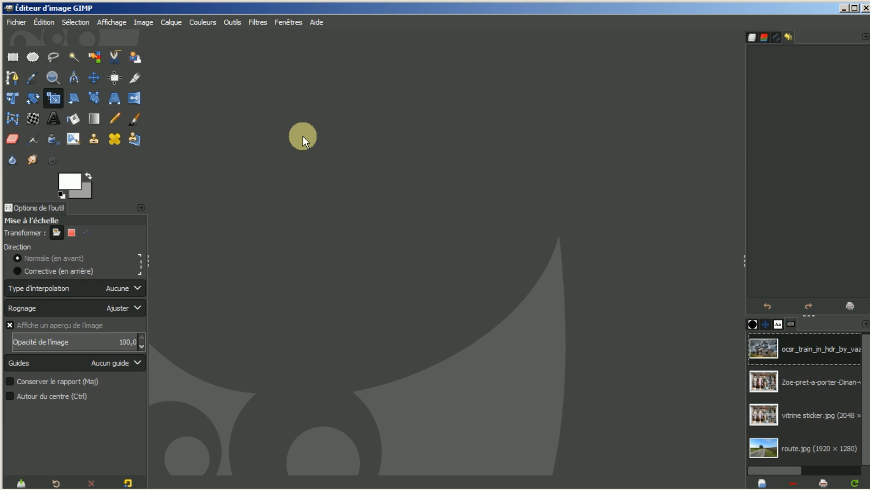
# - Open ocsr_train_in_hdr_by_vazagothic_d3j3opz-pre.jpg from the document history and apply Température de couleur with a lowered original temperature
pyautogui.doubleClick(788, 347)
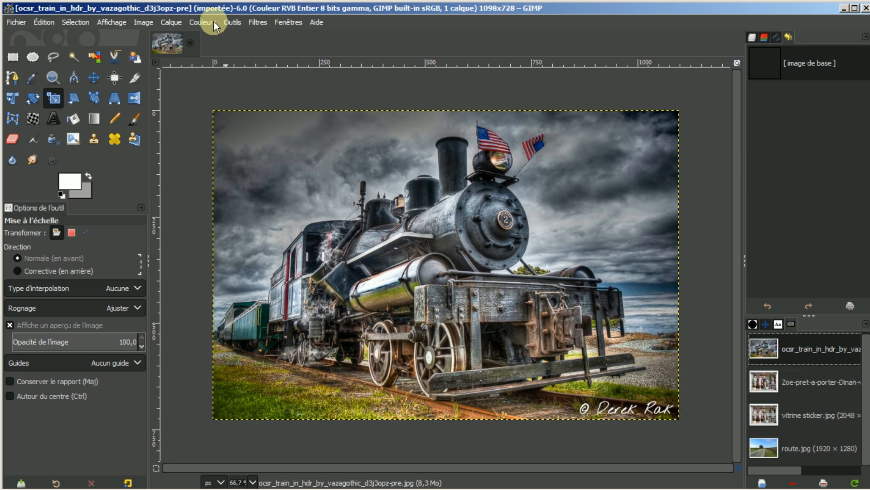
pyautogui.click(200, 23)
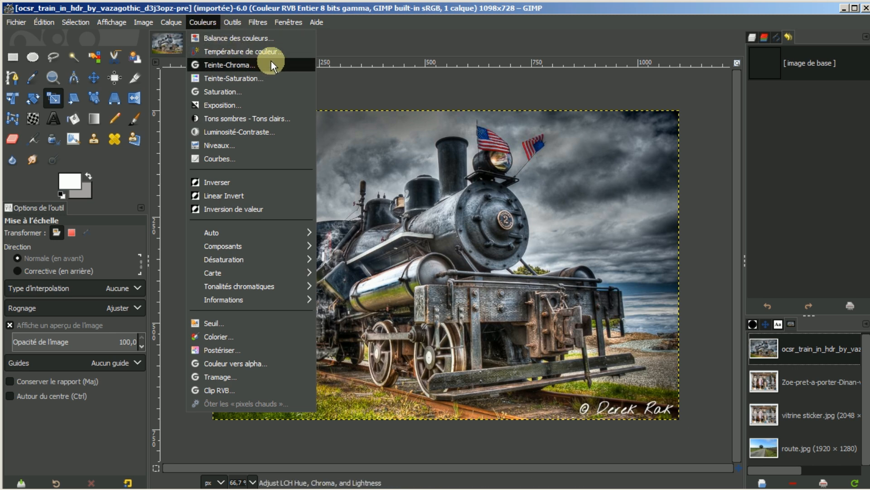
pyautogui.click(261, 50)
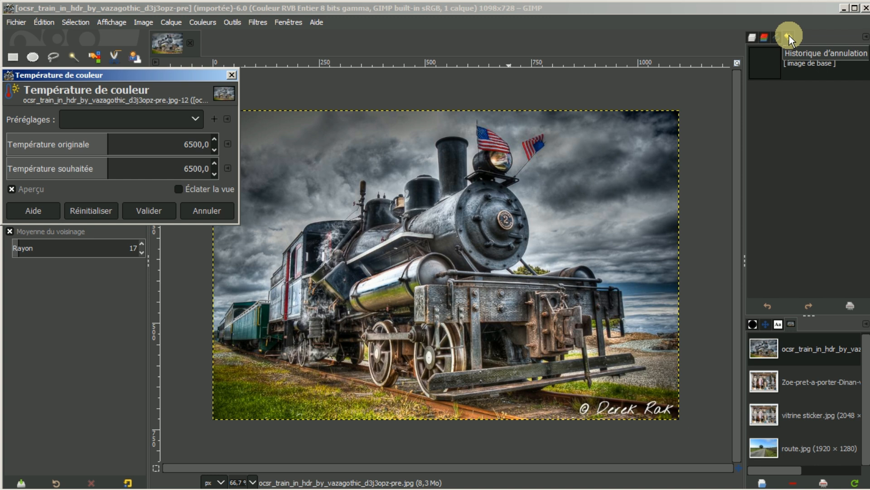
pyautogui.click(98, 144)
pyautogui.moveTo(99, 145); pyautogui.dragTo(92, 144)
pyautogui.click(153, 208)
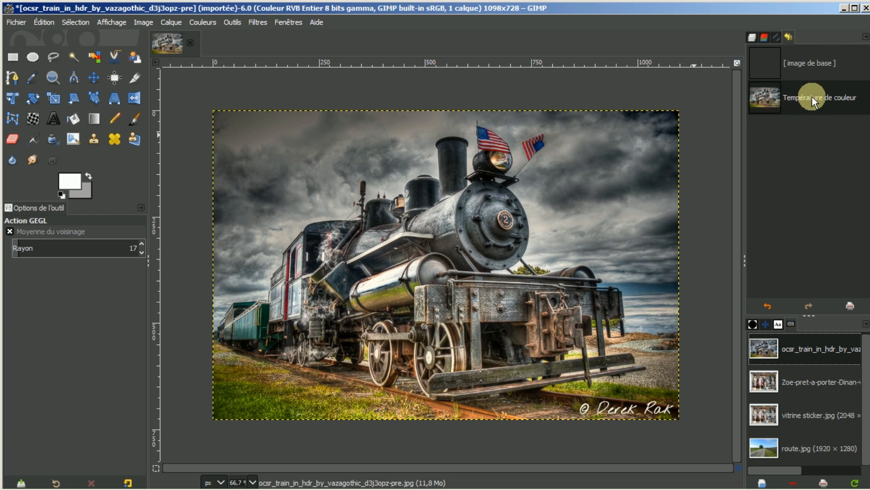
pyautogui.click(258, 23)
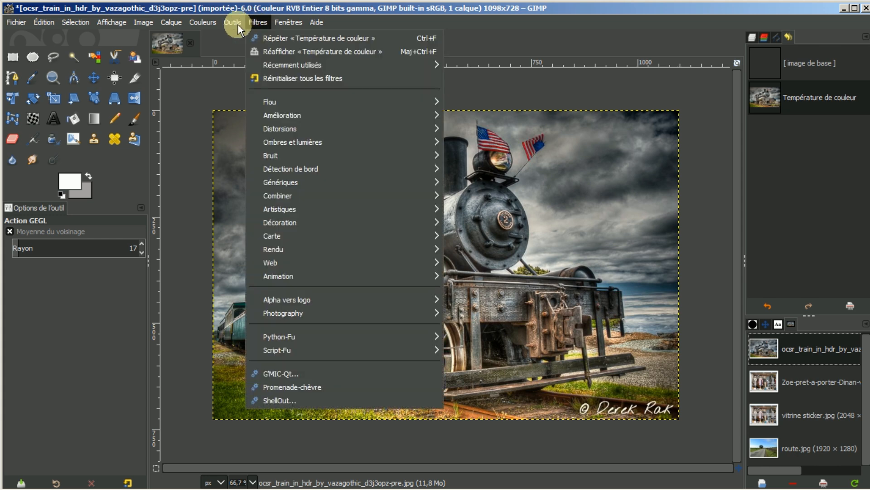
pyautogui.moveTo(200, 20)
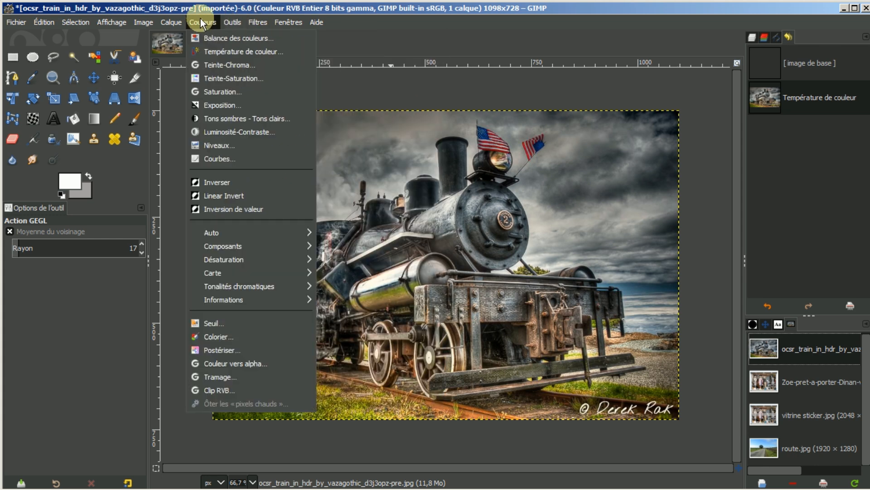
pyautogui.moveTo(255, 23)
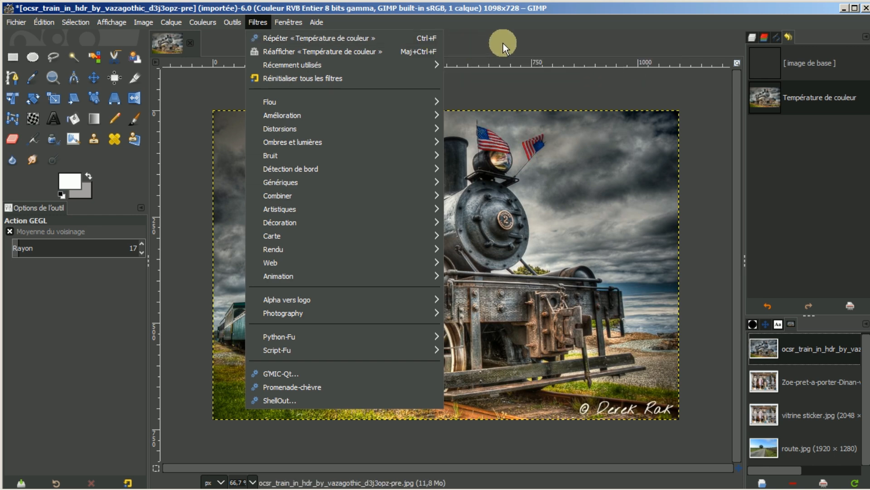
pyautogui.click(594, 46)
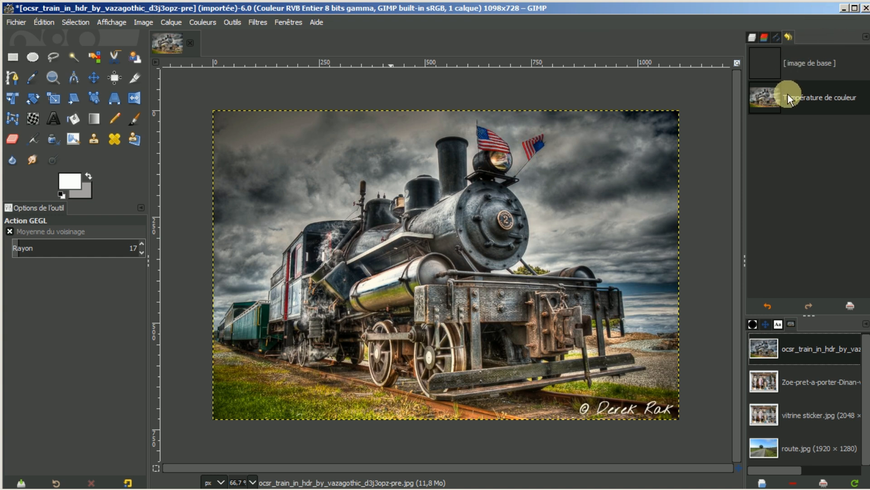
# - Repeat the last Température de couleur filter many times in a row on the train image
pyautogui.hotkey('ctrl', 'f')
pyautogui.hotkey('ctrl', 'f')
pyautogui.hotkey('ctrl', 'f')
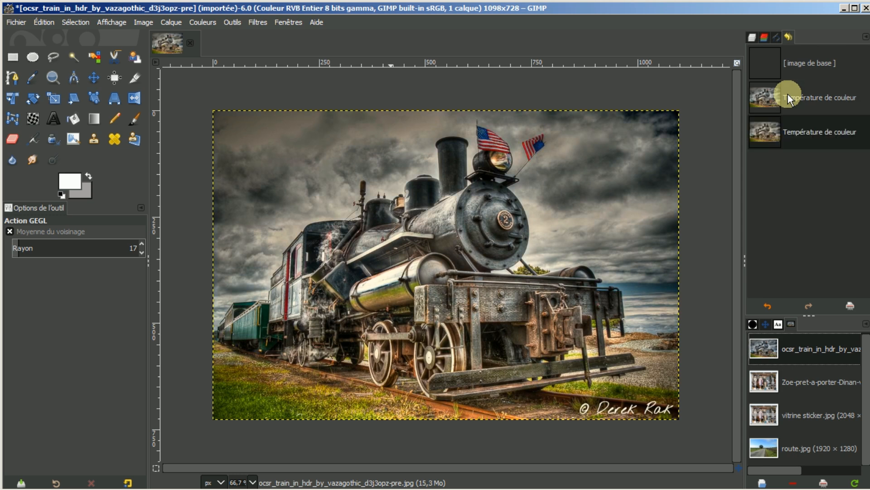
pyautogui.hotkey('ctrl', 'f')
pyautogui.hotkey('ctrl', 'f')
pyautogui.hotkey('ctrl', 'f')
pyautogui.hotkey('ctrl', 'f')
pyautogui.hotkey('ctrl', 'f')
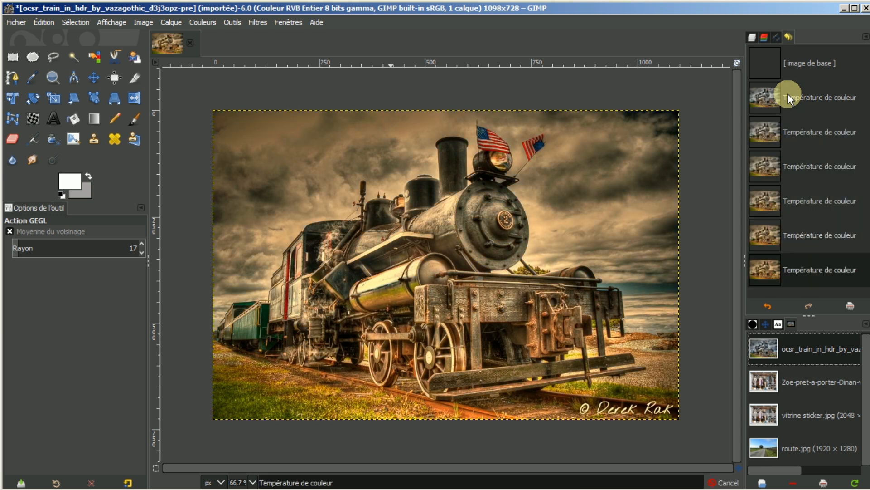
pyautogui.hotkey('ctrl', 'f')
pyautogui.hotkey('ctrl', 'f')
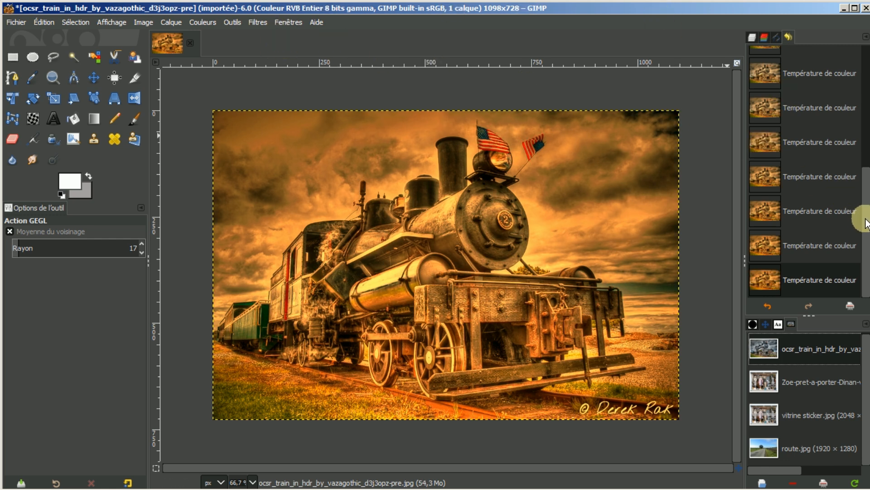
# - Revert the train image to its base state (image de base) through the undo history
pyautogui.moveTo(867, 223); pyautogui.dragTo(866, 86)
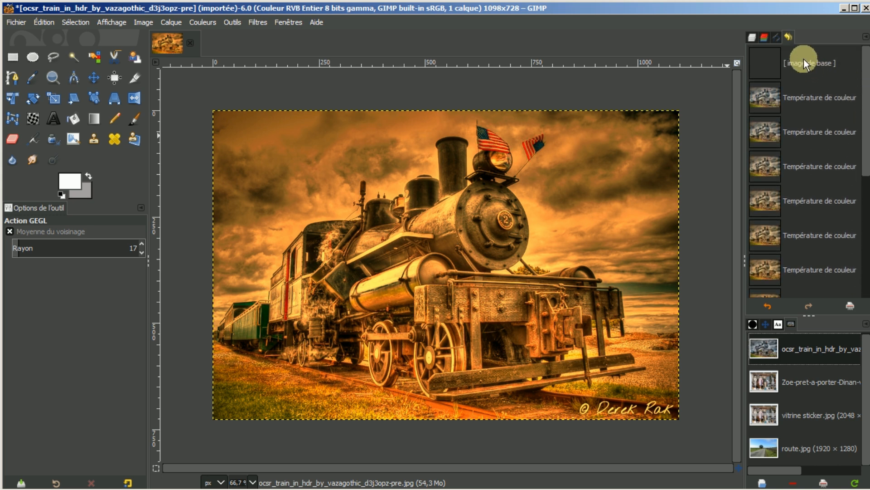
pyautogui.scroll(-5, 800, 63)
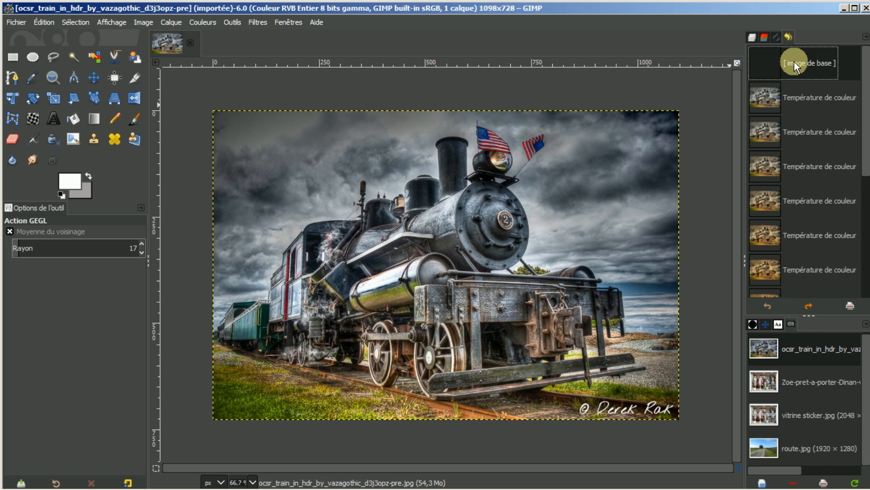
pyautogui.click(257, 23)
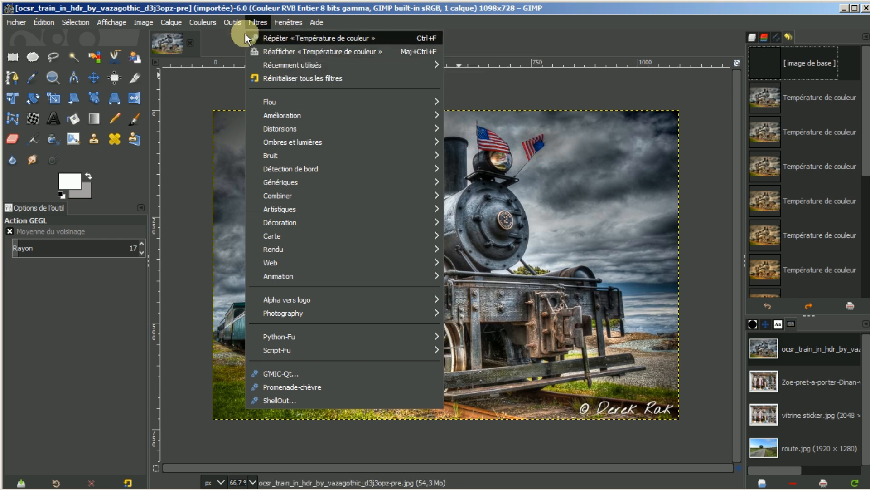
pyautogui.moveTo(199, 23)
pyautogui.moveTo(254, 26)
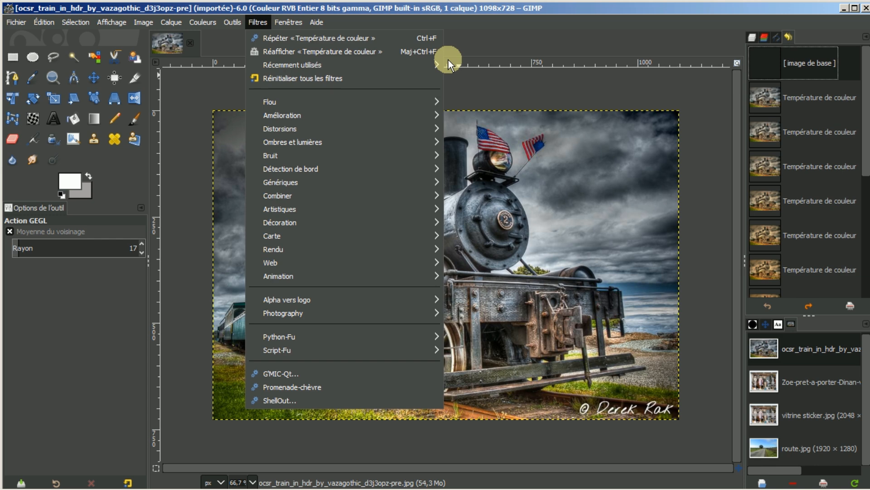
pyautogui.click(499, 40)
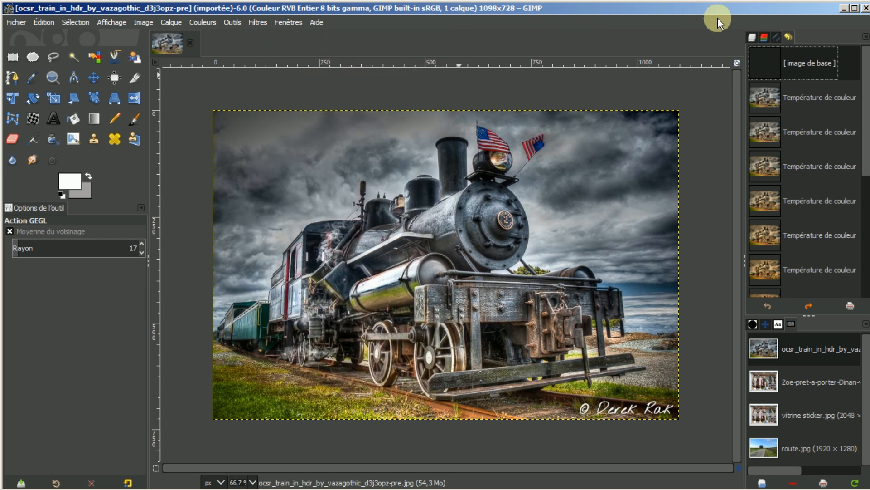
# - Bring the layers list back into view and open the Batch Image Manipulation plug-in
pyautogui.click(753, 37)
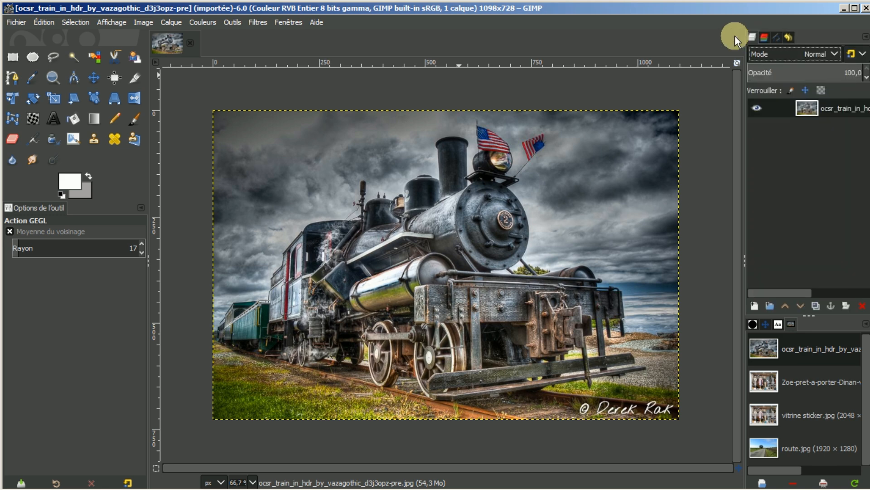
pyautogui.click(15, 21)
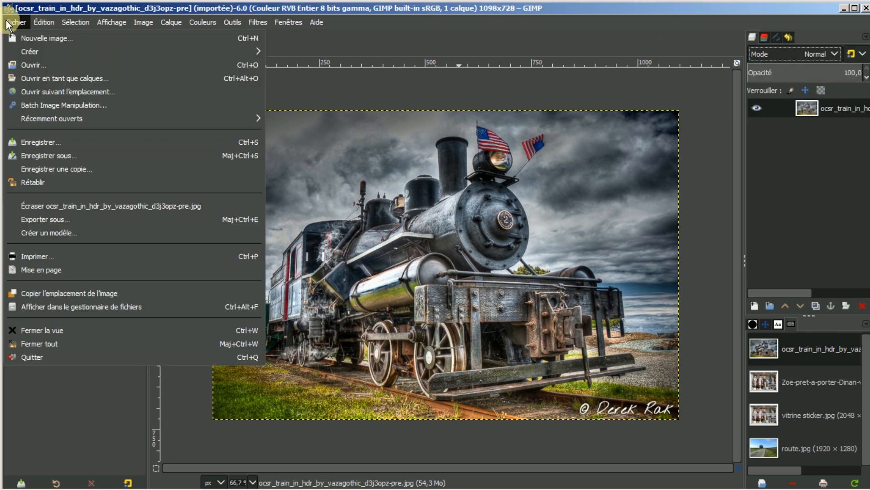
pyautogui.click(33, 105)
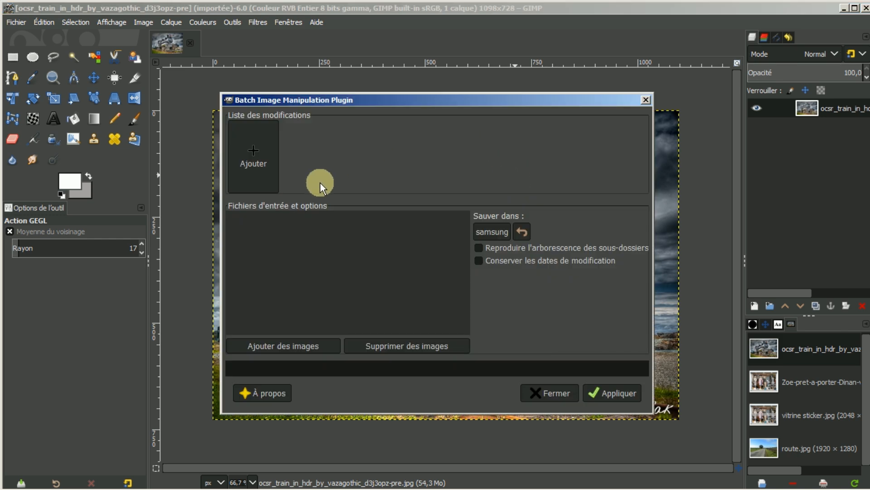
# - Add background-1127805_960_720.jpg and background-1127805_960_721.png from E:\DOSSIER (D)\Dossier Downloads as the batch's input images
pyautogui.click(270, 344)
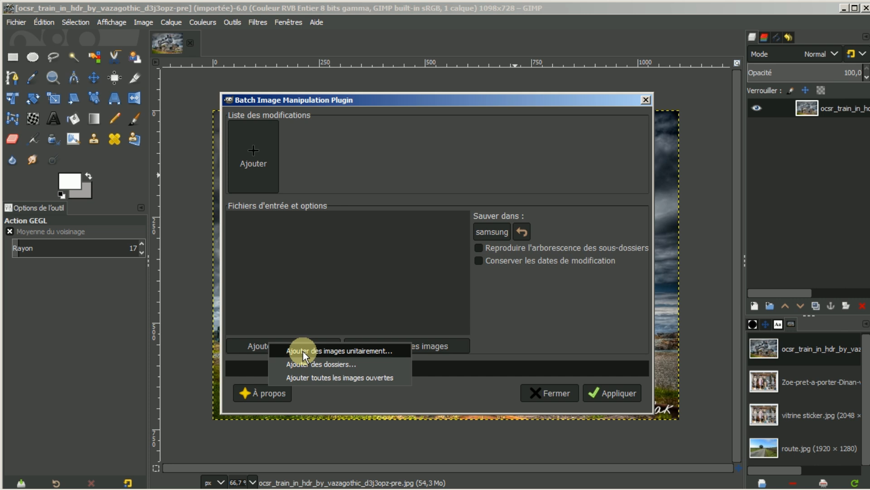
pyautogui.click(301, 352)
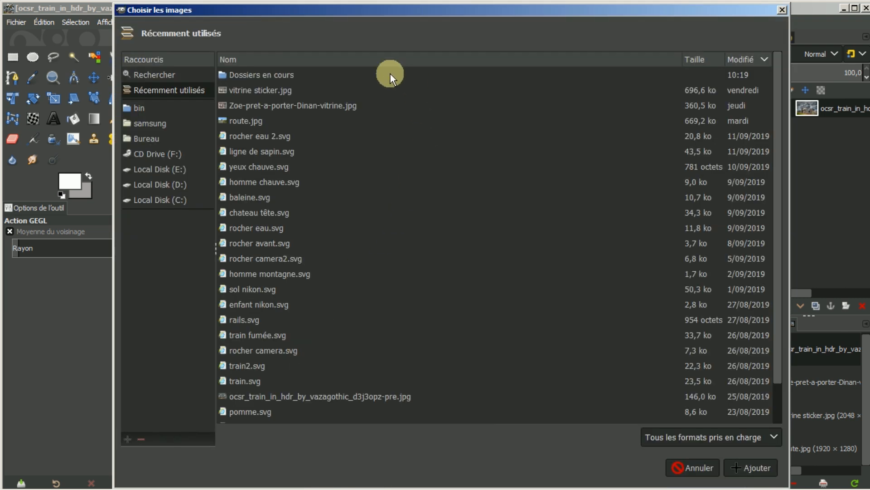
pyautogui.click(169, 168)
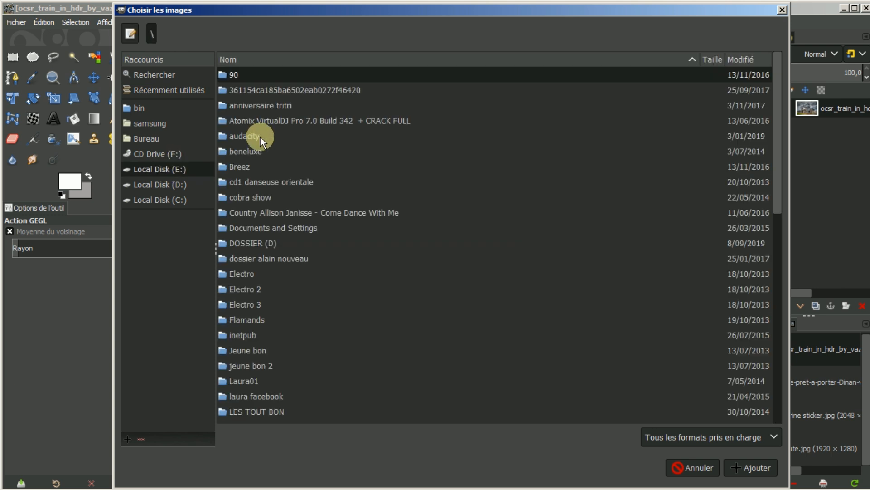
pyautogui.doubleClick(257, 243)
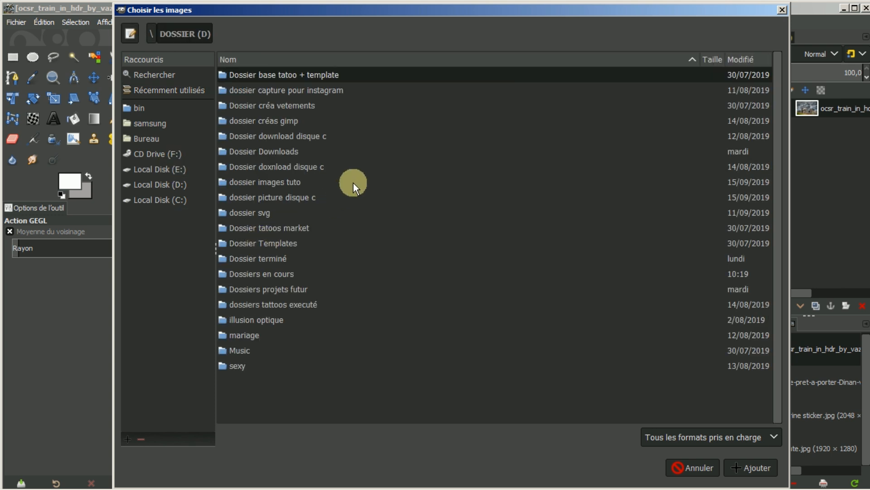
pyautogui.doubleClick(285, 151)
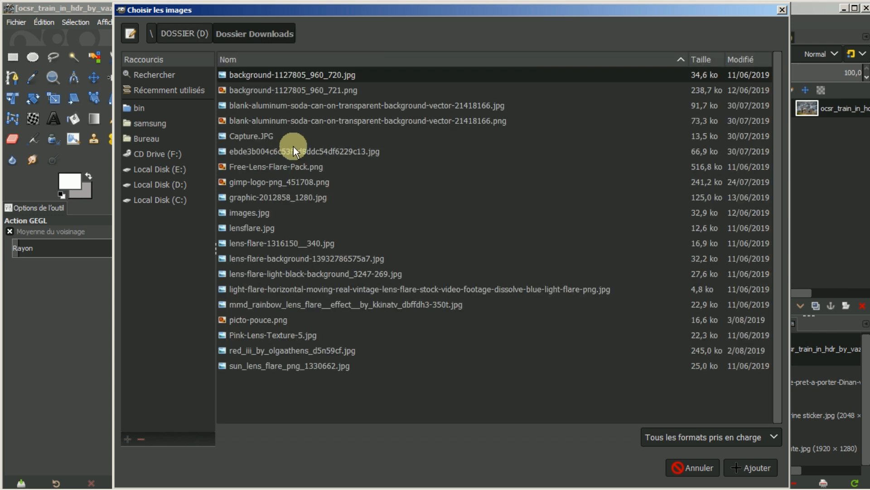
pyautogui.click(302, 95)
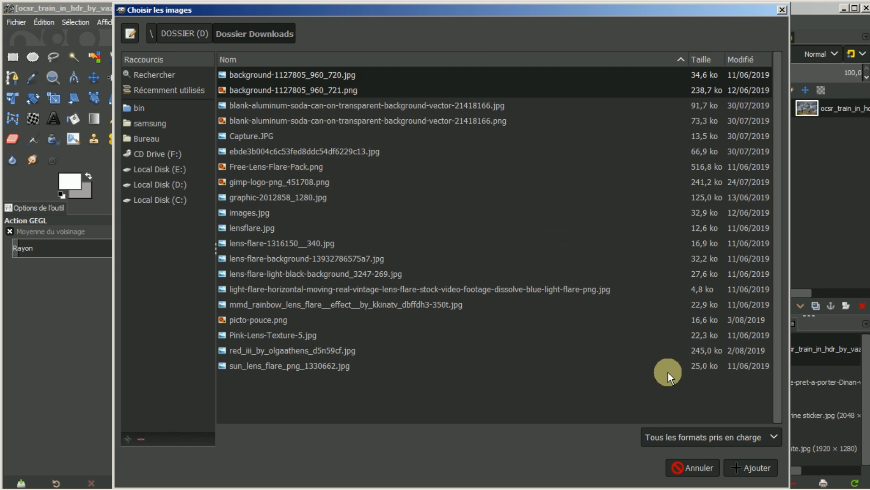
pyautogui.click(751, 467)
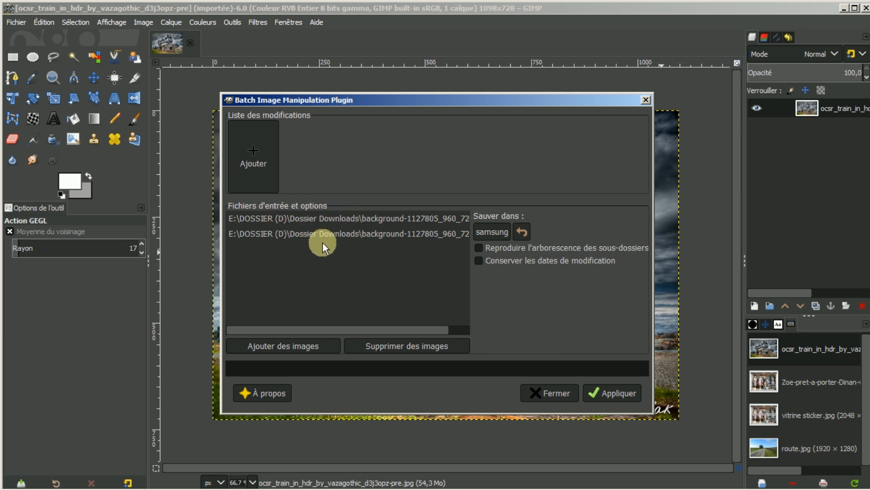
# - Set the batch's output folder to Dossiers en cours inside DOSSIER (D)
pyautogui.click(483, 231)
pyautogui.doubleClick(157, 136)
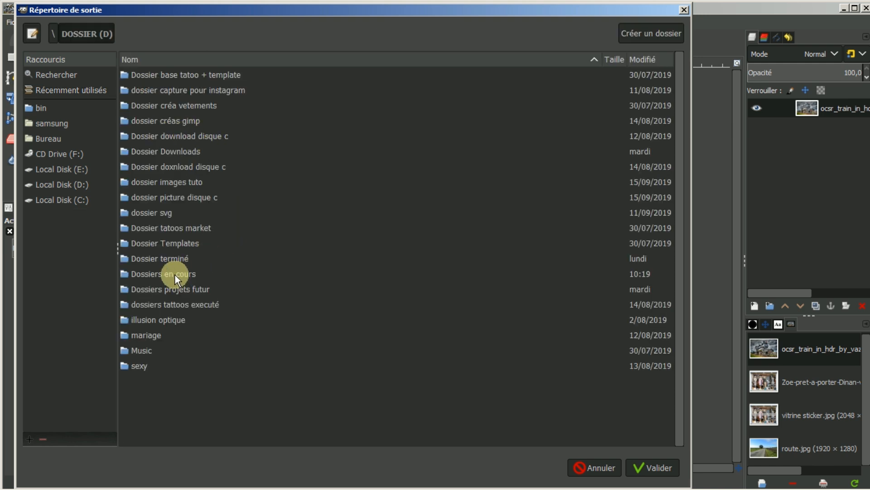
pyautogui.click(176, 275)
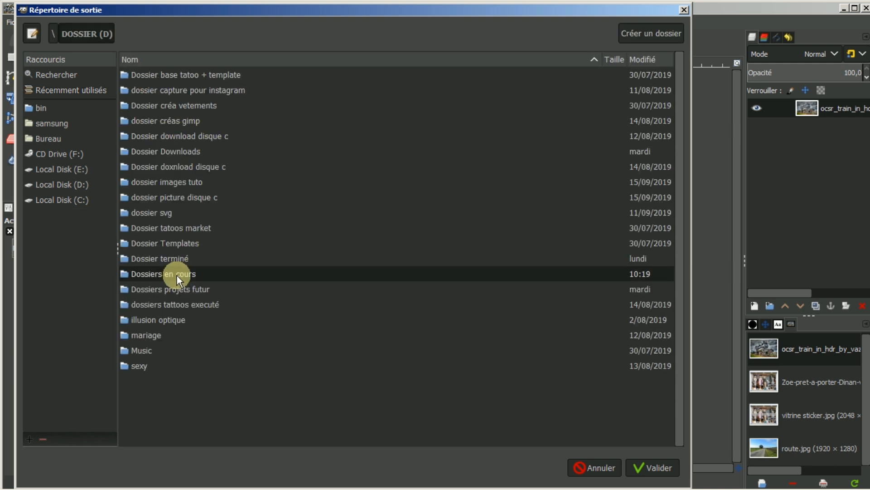
pyautogui.click(638, 467)
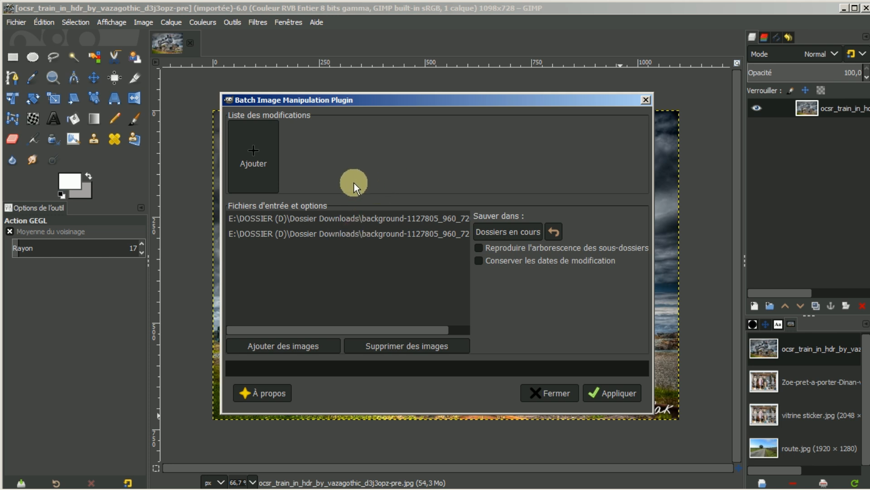
# - Add a watermark (filigrane) modification to the batch with the text "test"
pyautogui.click(249, 153)
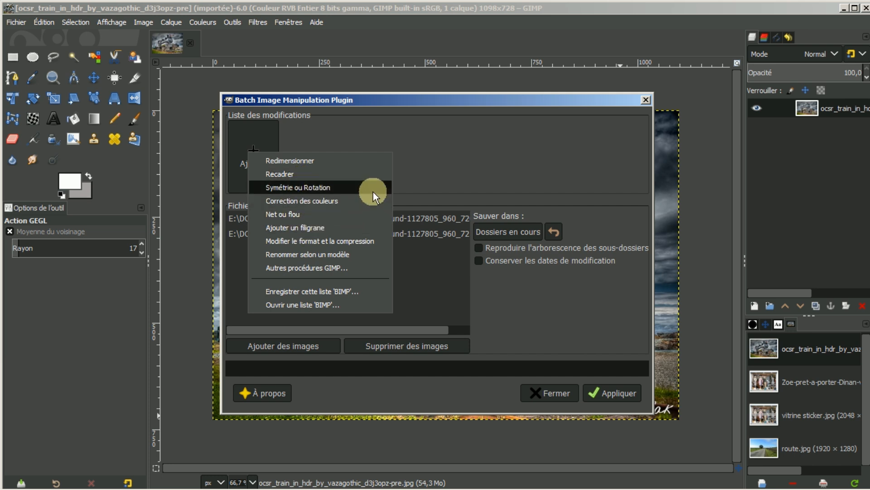
pyautogui.click(284, 226)
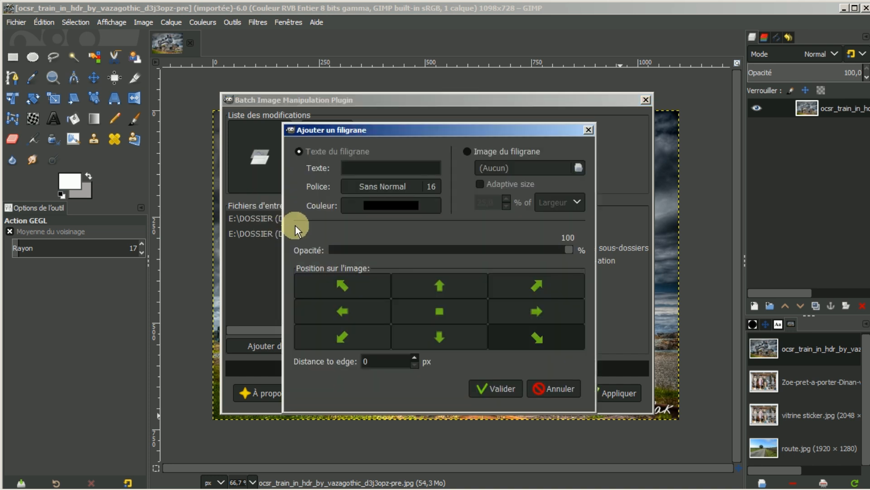
pyautogui.click(377, 169)
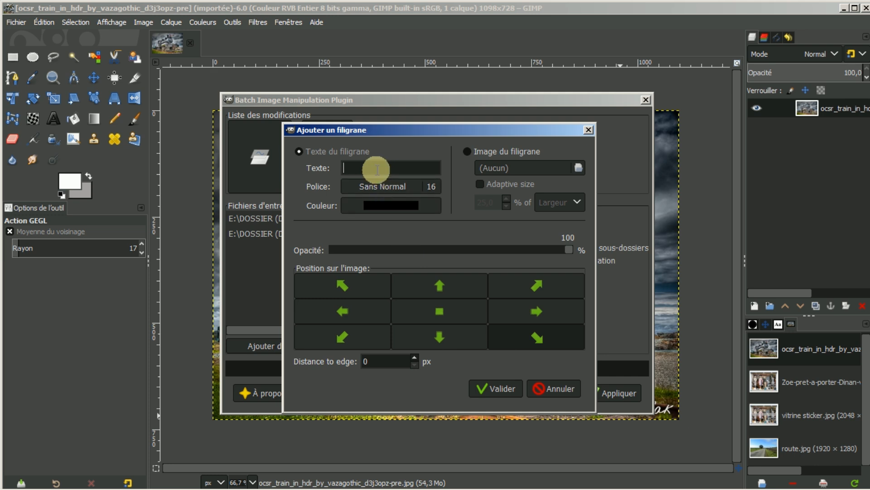
pyautogui.write('test')
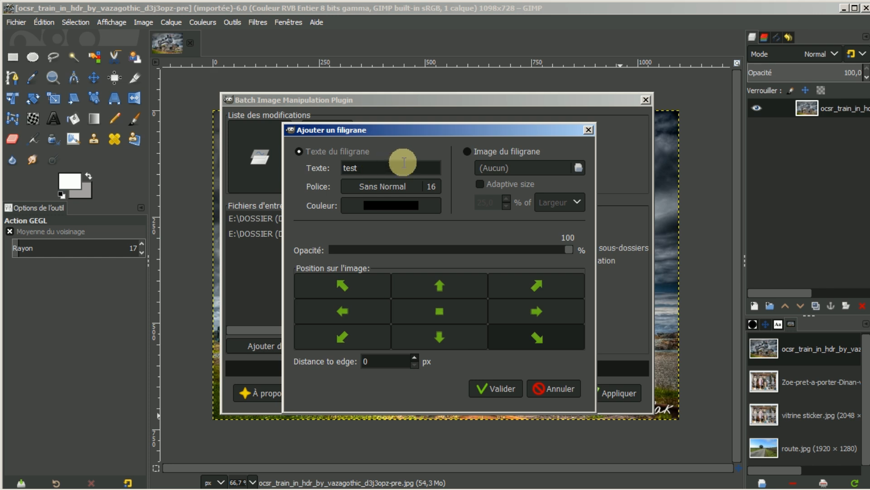
pyautogui.click(498, 389)
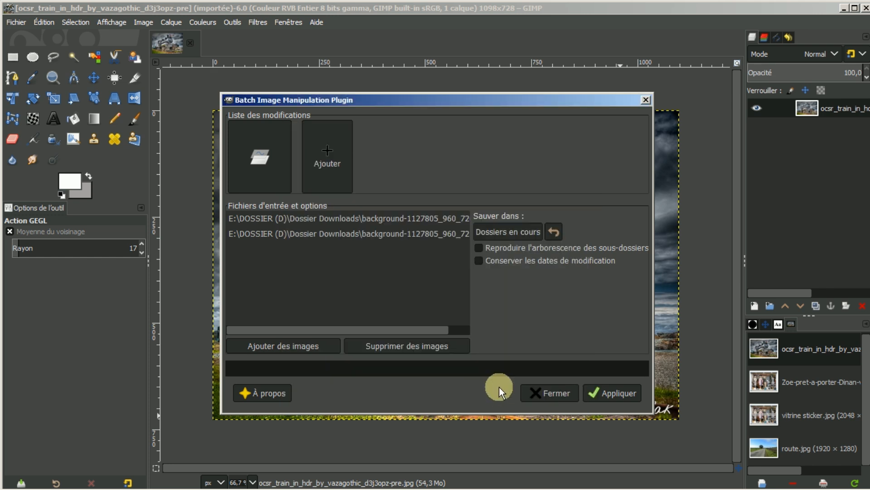
# - Add a colour correction modification to the batch that converts the images to greyscale (Convertir en niveaux de gris)
pyautogui.click(326, 147)
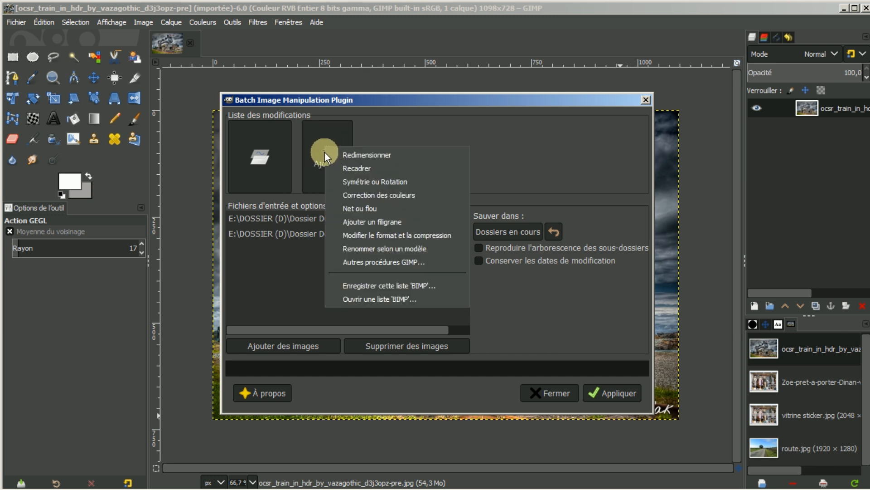
pyautogui.click(373, 195)
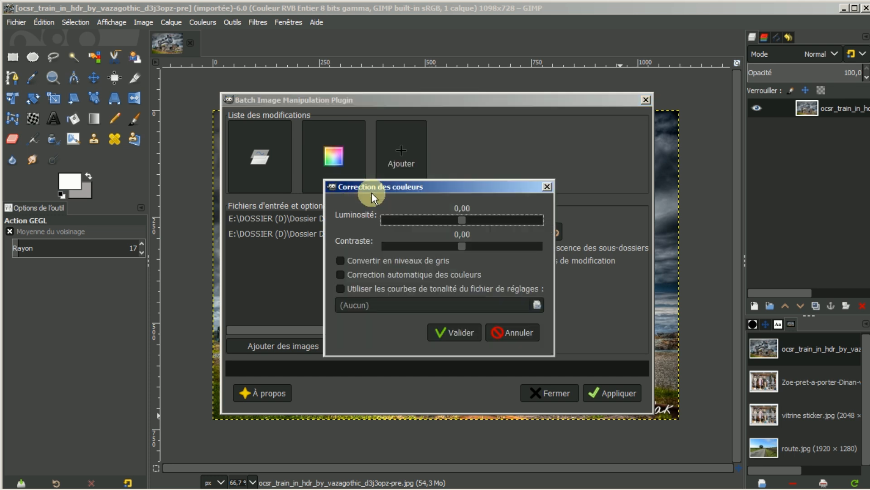
pyautogui.click(349, 261)
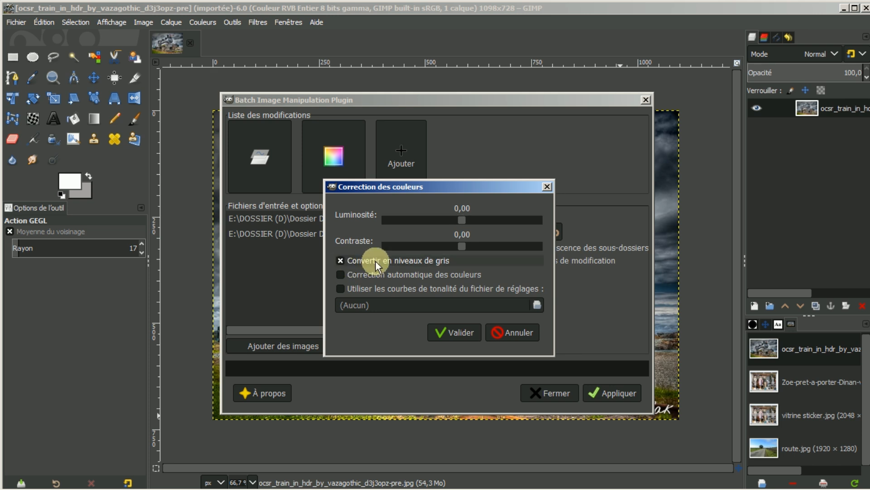
pyautogui.click(458, 335)
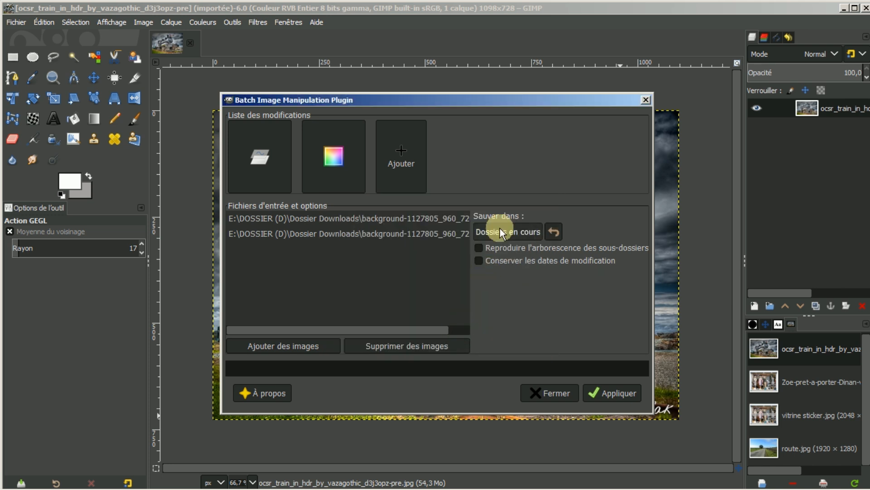
# - Add a Renommer selon un modèle modification with the pattern ##, switching the keyboard language to English (United States) to enter it
pyautogui.click(403, 153)
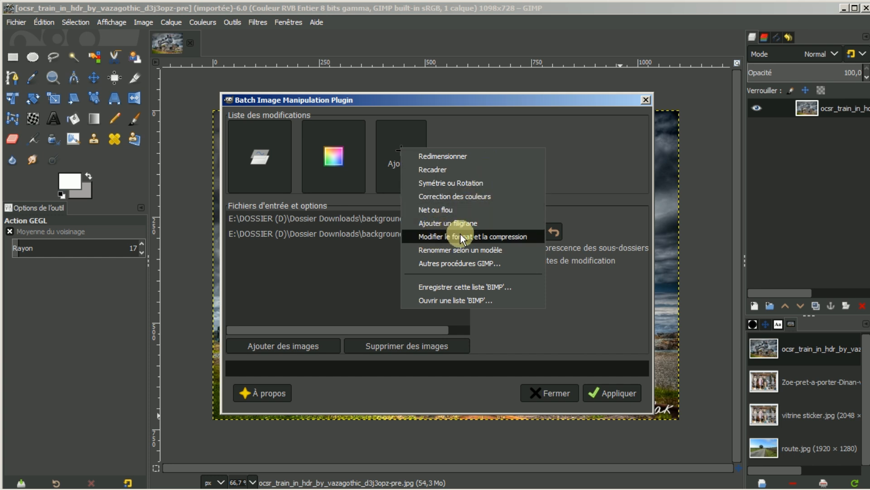
pyautogui.click(438, 250)
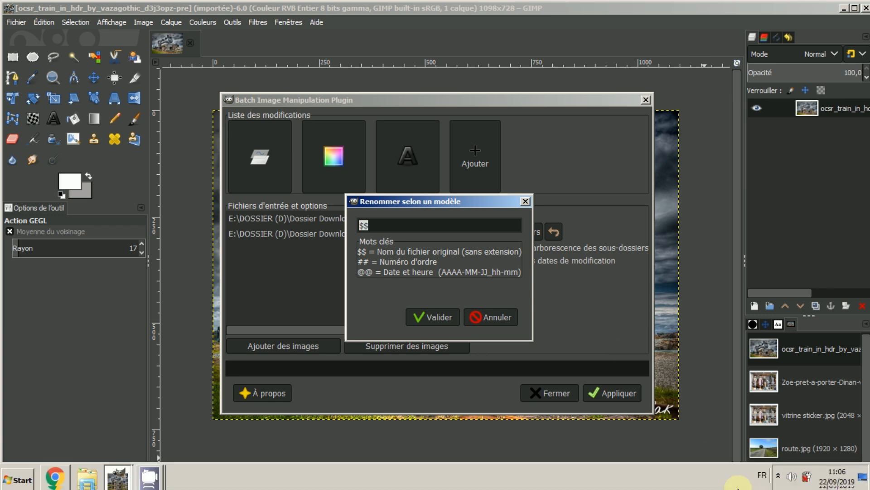
pyautogui.click(762, 476)
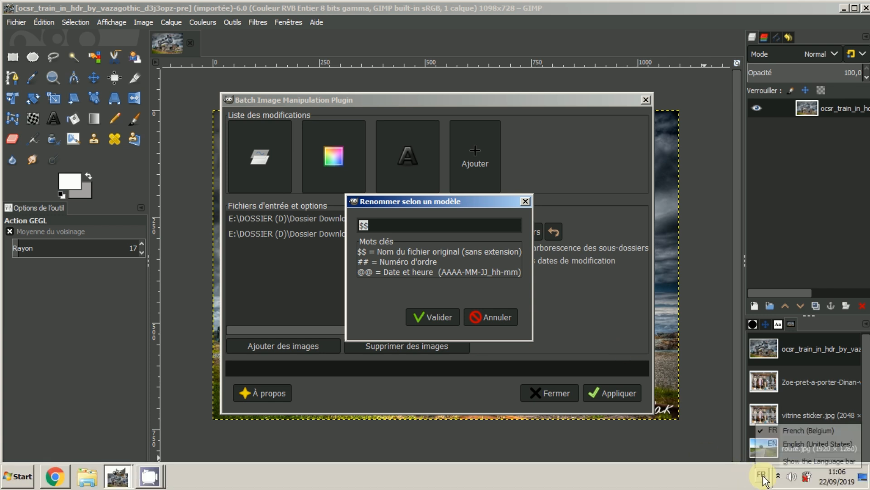
pyautogui.click(768, 443)
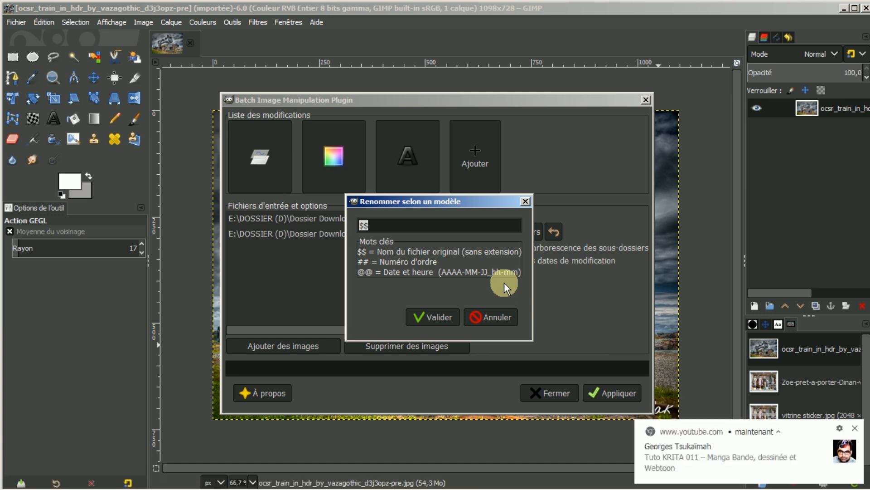
pyautogui.click(856, 428)
pyautogui.click(405, 230)
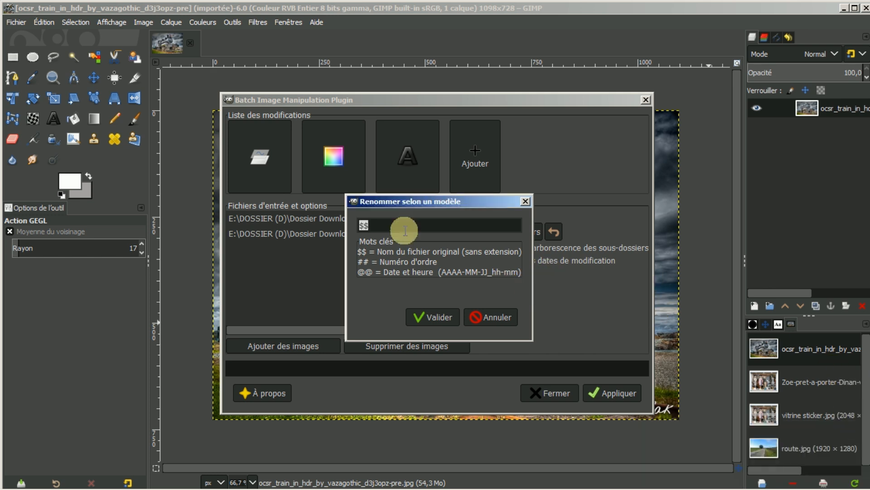
pyautogui.write('##')
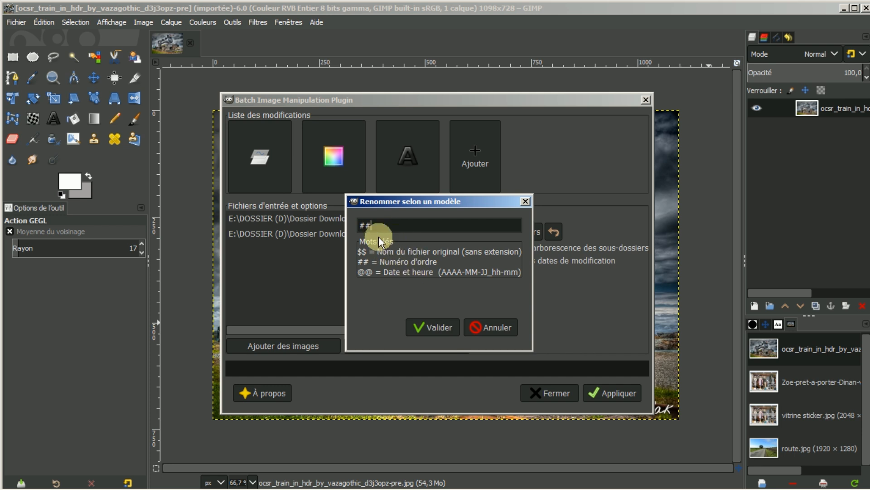
pyautogui.click(430, 328)
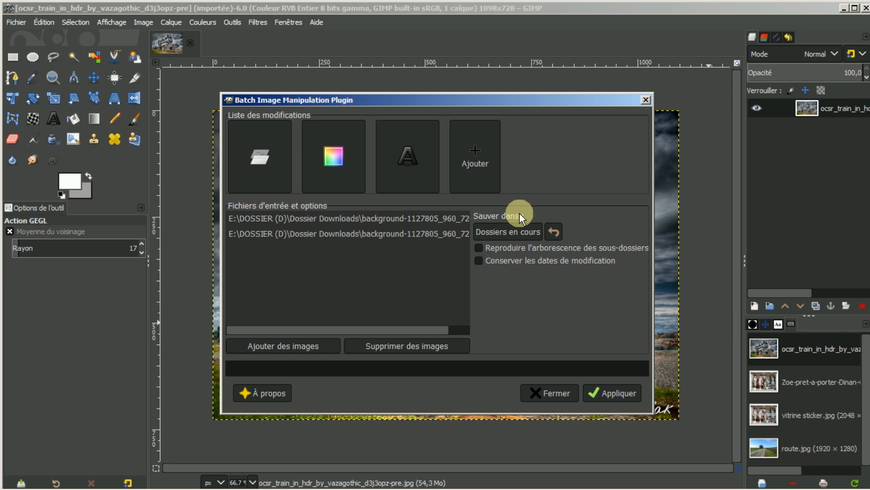
# - Apply the listed modifications to both input images and close the batch plug-in
pyautogui.click(599, 393)
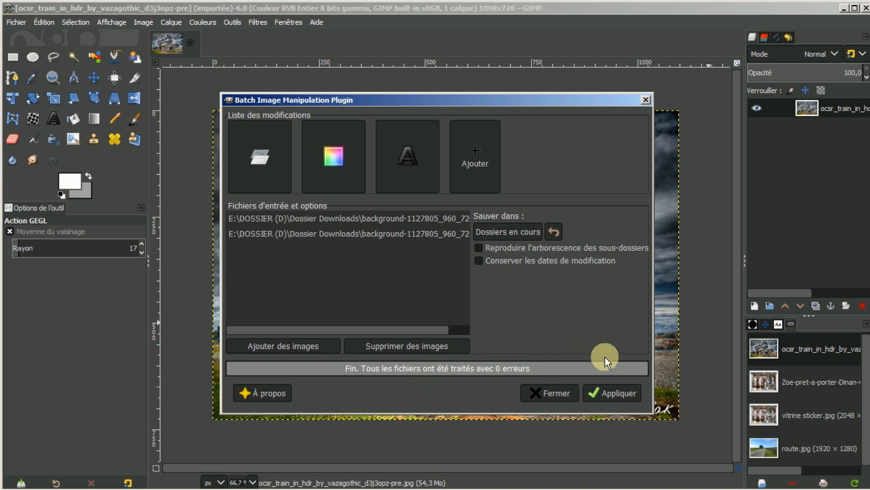
pyautogui.click(564, 397)
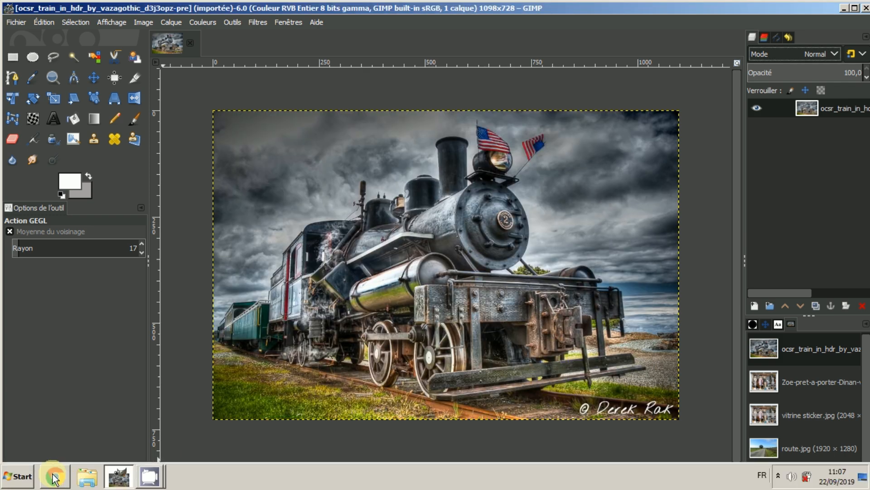
# - Open the Dossiers en cours folder inside DOSSIER (D) on Local Disk (E:) to check the batch output
pyautogui.click(26, 482)
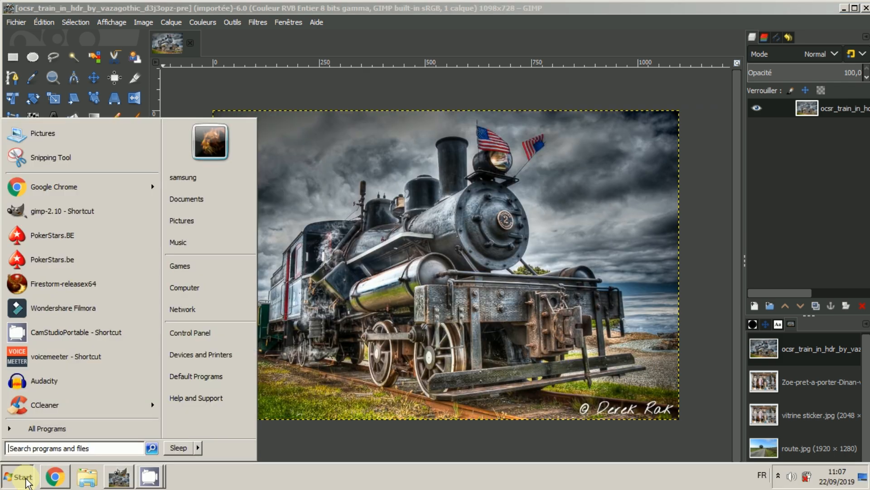
pyautogui.click(189, 288)
pyautogui.doubleClick(435, 213)
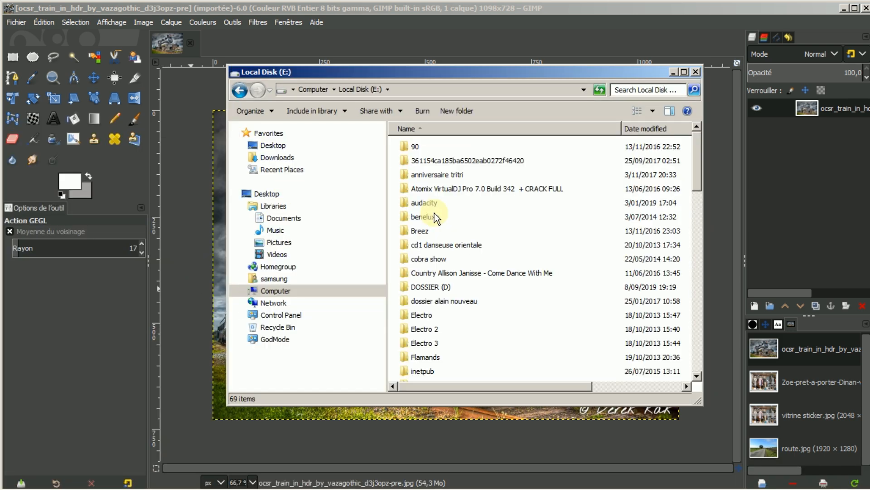
pyautogui.doubleClick(431, 287)
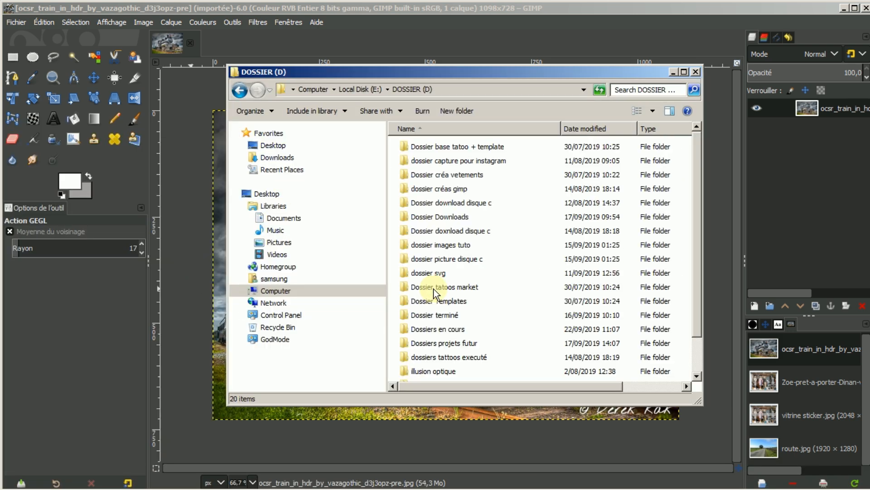
pyautogui.doubleClick(455, 335)
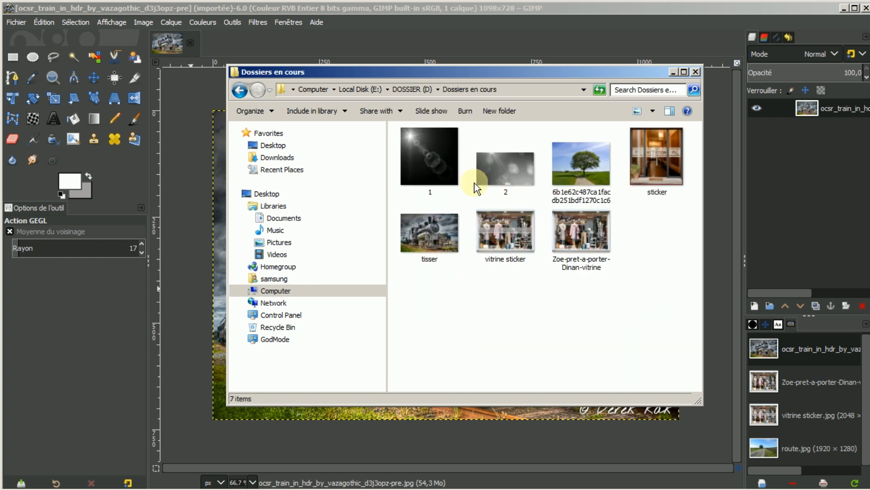
# - View the batch-processed image 2 at full size, and close the image viewer and the folder
pyautogui.doubleClick(511, 170)
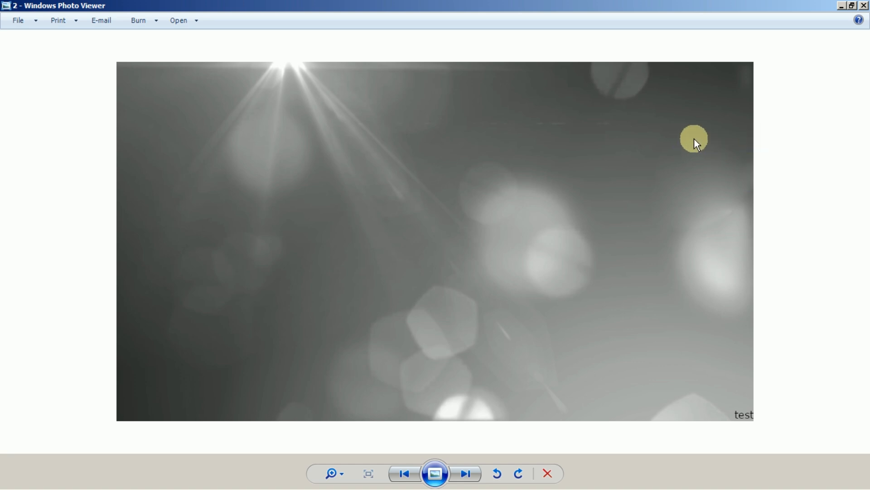
pyautogui.click(863, 6)
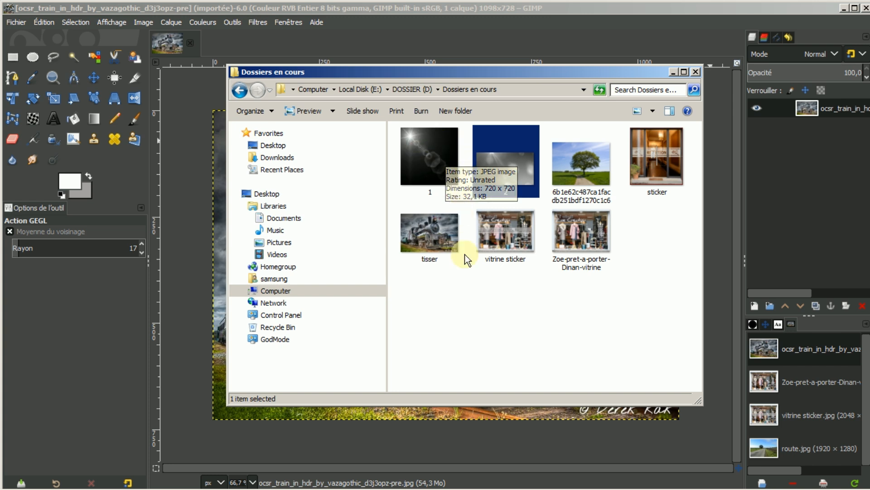
pyautogui.click(465, 303)
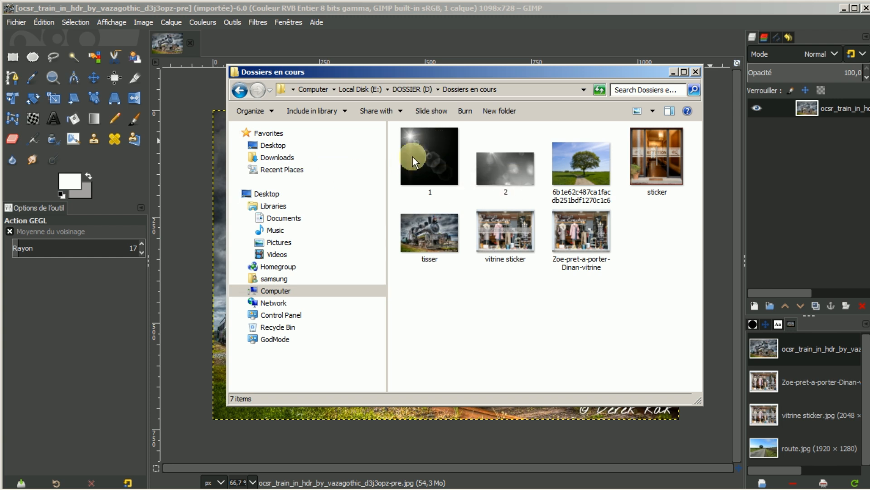
pyautogui.click(696, 72)
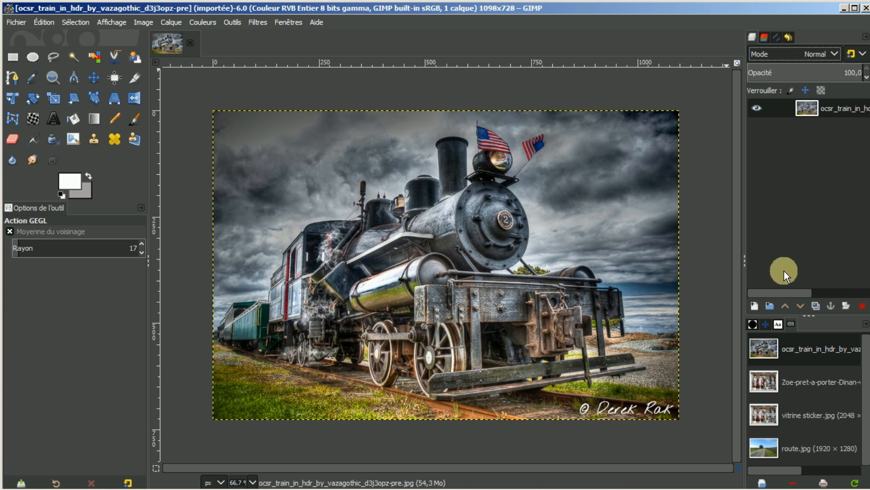
# - Duplicate the train layer and apply the artistic Tisser filter to the copy with an Élévation of 20,4
pyautogui.click(813, 304)
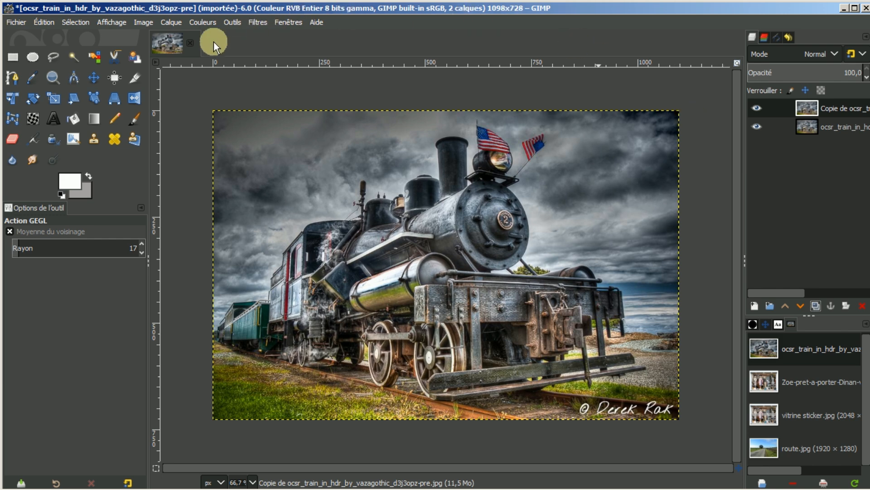
pyautogui.click(249, 23)
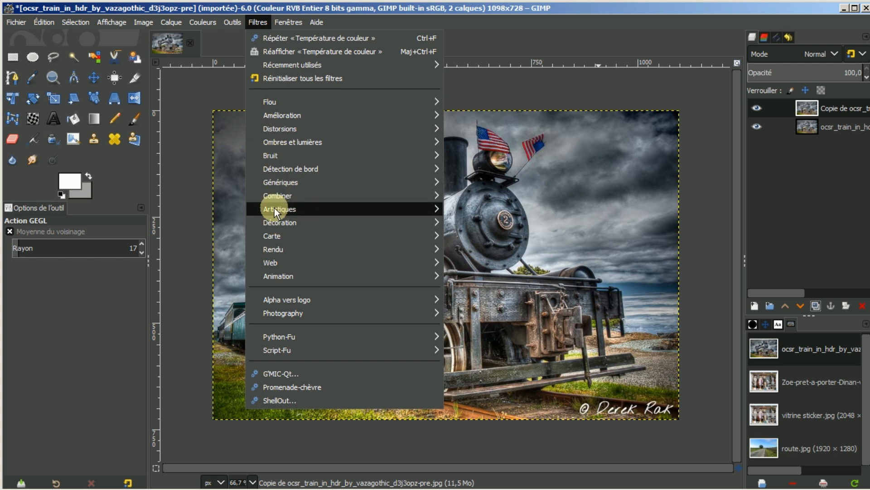
pyautogui.moveTo(275, 213)
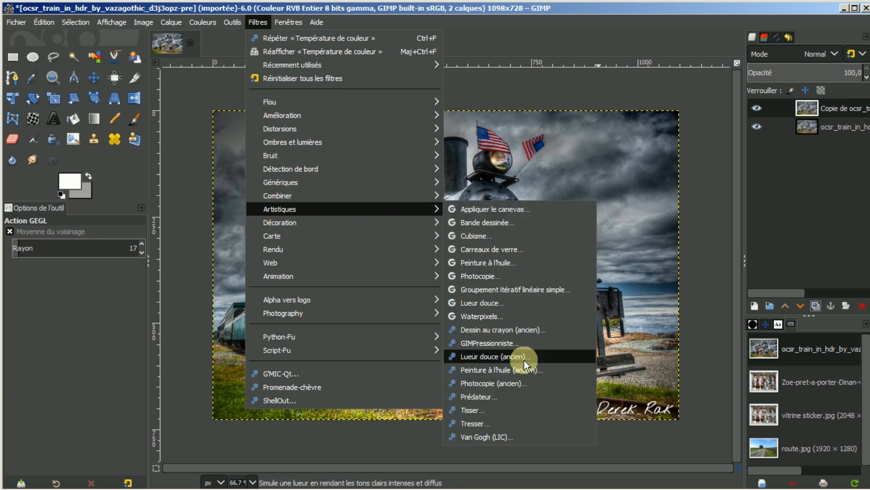
pyautogui.click(470, 412)
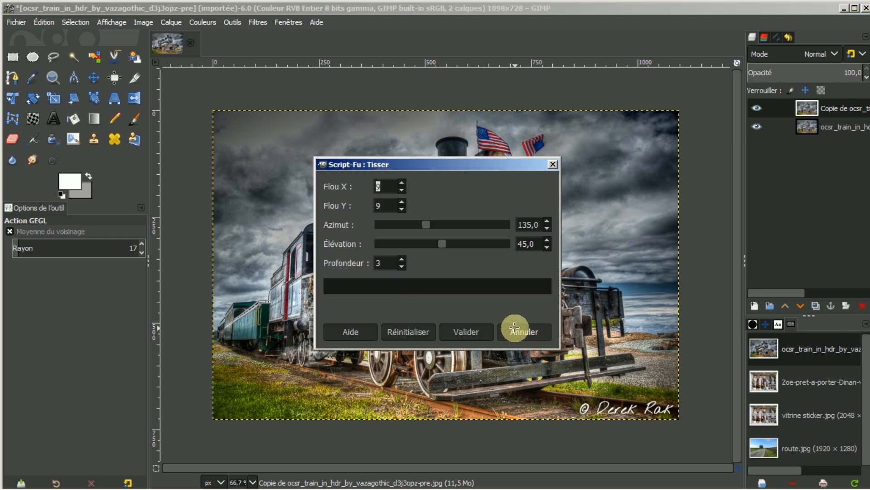
pyautogui.moveTo(471, 165); pyautogui.dragTo(232, 104)
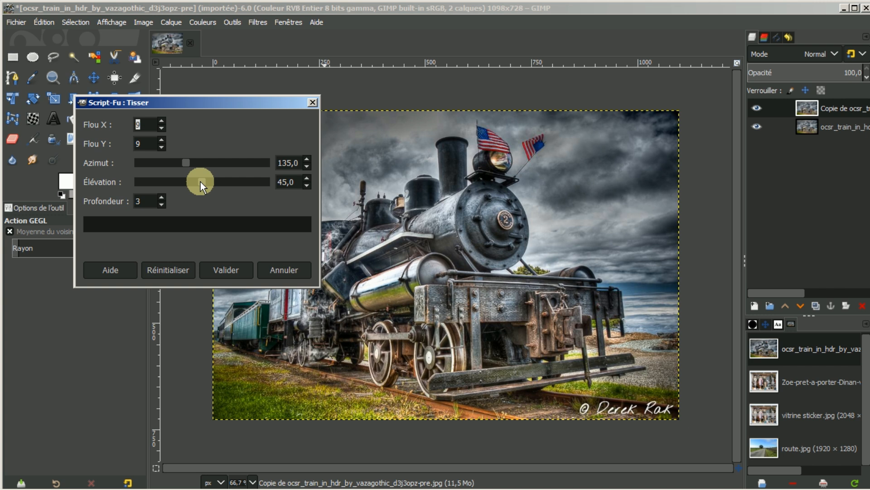
pyautogui.moveTo(201, 181); pyautogui.dragTo(166, 186)
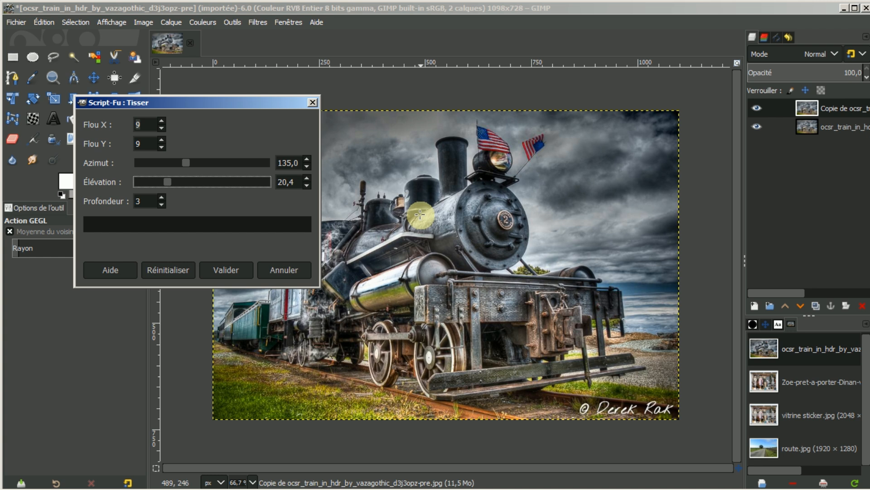
pyautogui.click(225, 270)
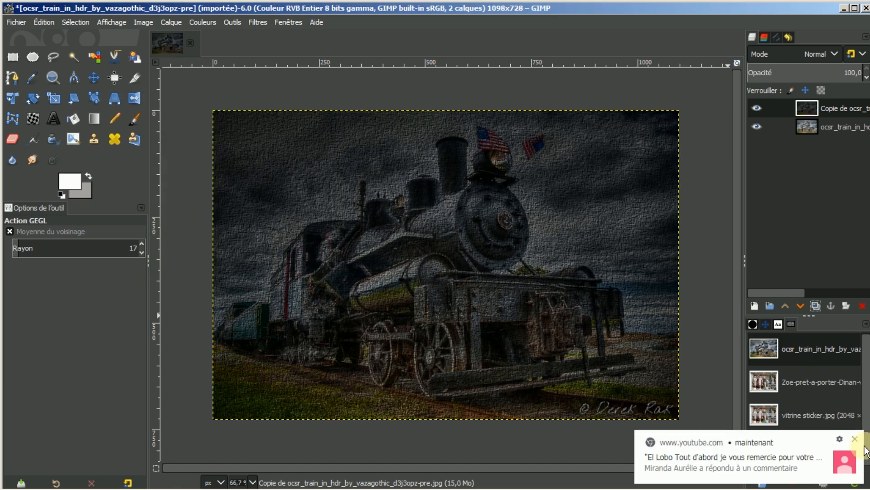
pyautogui.click(854, 439)
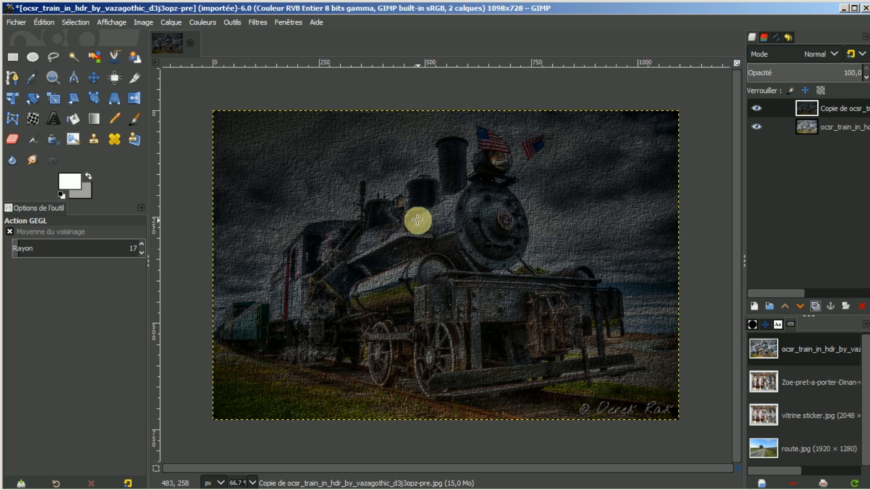
# - Brighten the woven layer copy with Niveaux by lowering the white input level to 124
pyautogui.click(767, 326)
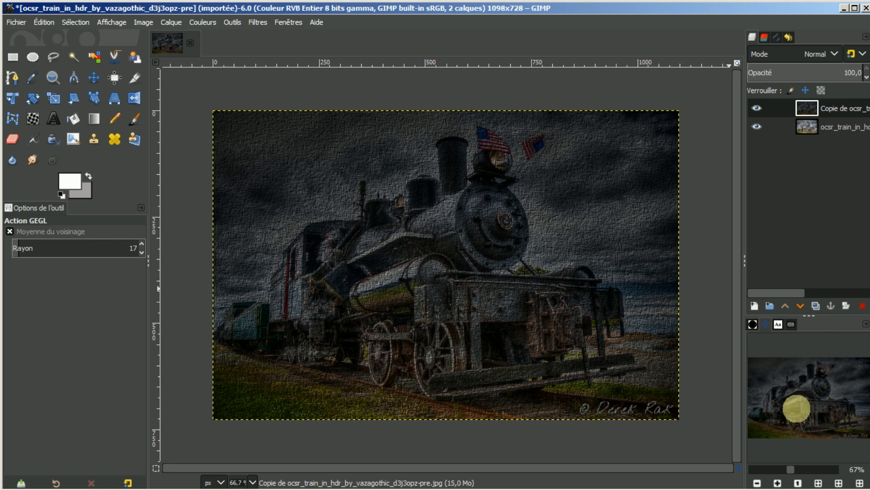
pyautogui.click(819, 483)
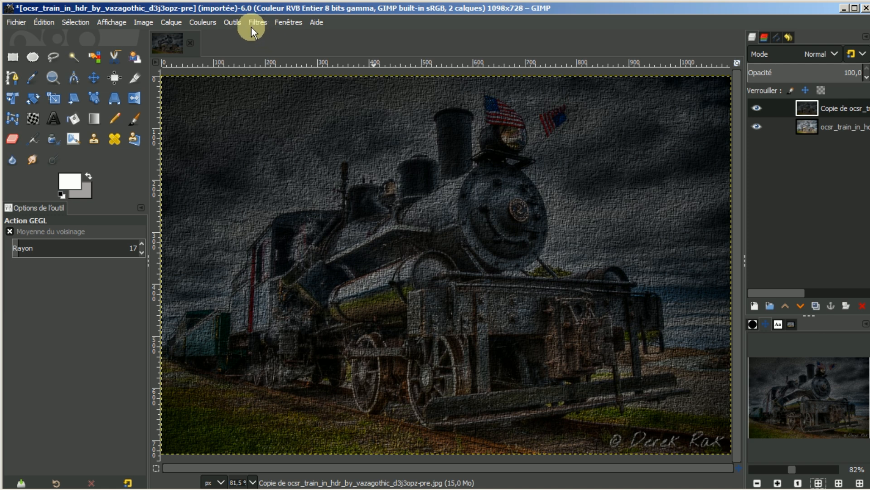
pyautogui.click(193, 22)
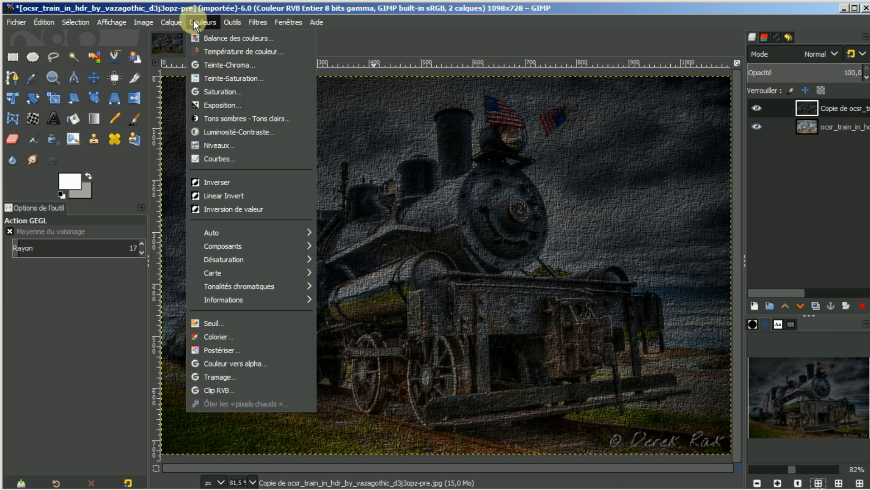
pyautogui.click(215, 147)
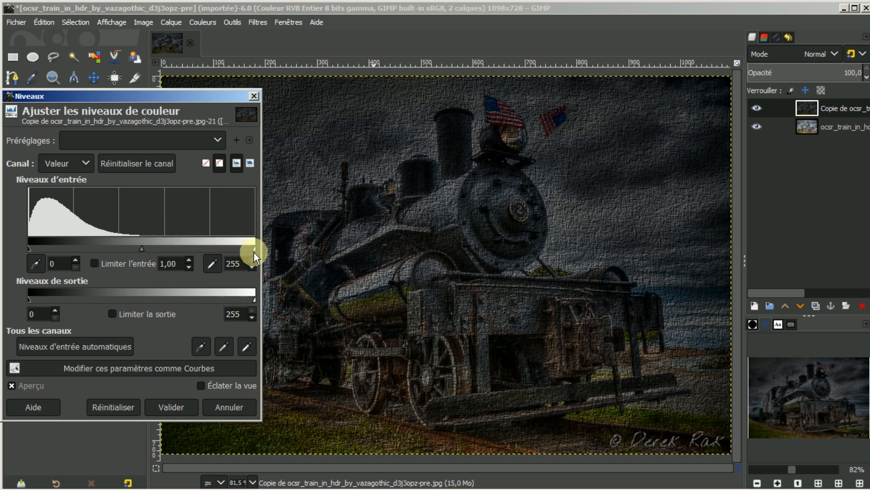
pyautogui.moveTo(254, 249); pyautogui.dragTo(140, 247)
pyautogui.moveTo(139, 245); pyautogui.dragTo(138, 244)
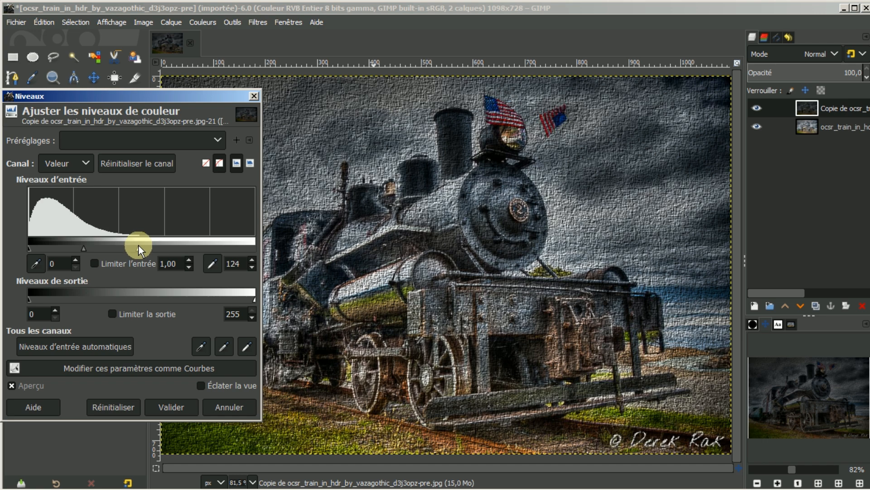
pyautogui.click(176, 410)
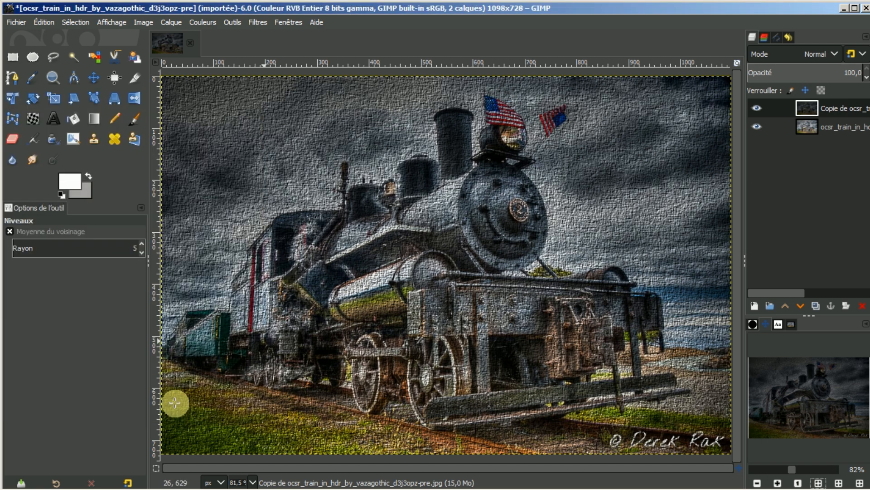
# - Compare the woven copy with the original by toggling its visibility, and set its opacity to 78,6
pyautogui.click(755, 108)
pyautogui.click(755, 108)
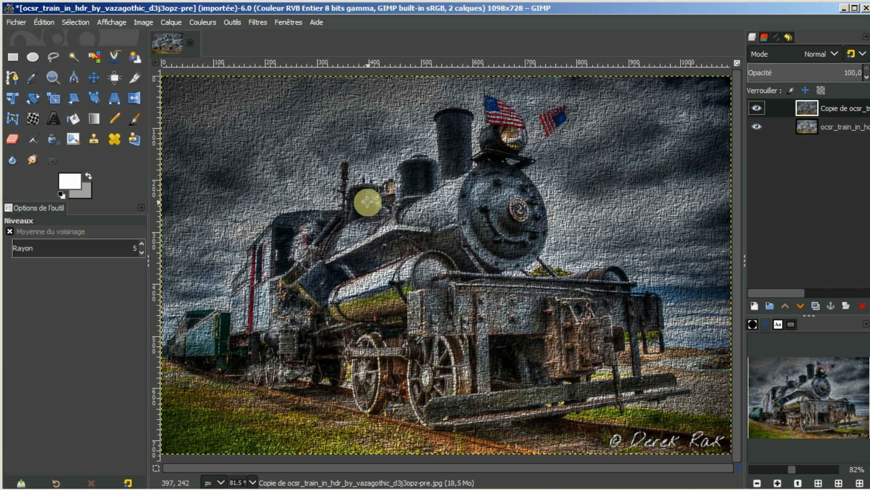
pyautogui.click(828, 71)
pyautogui.moveTo(828, 72); pyautogui.dragTo(840, 73)
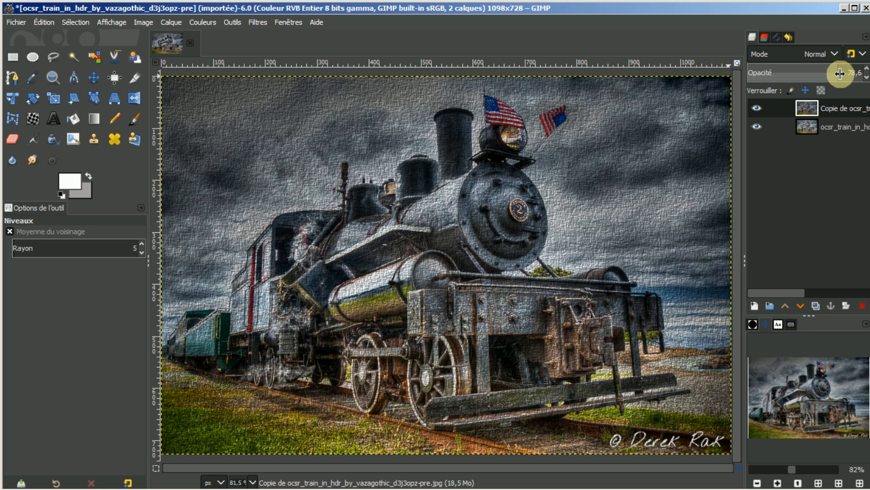
# - Remove the colour from the woven layer copy with the Désaturer command
pyautogui.click(834, 110)
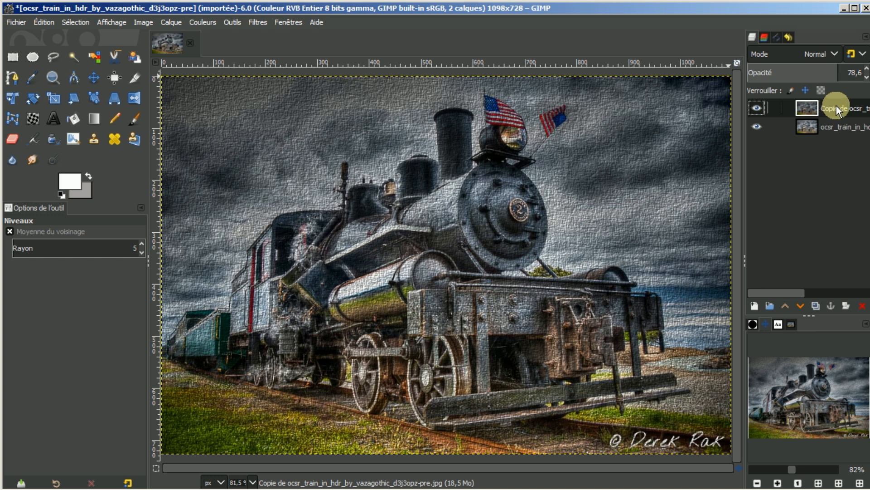
pyautogui.click(199, 24)
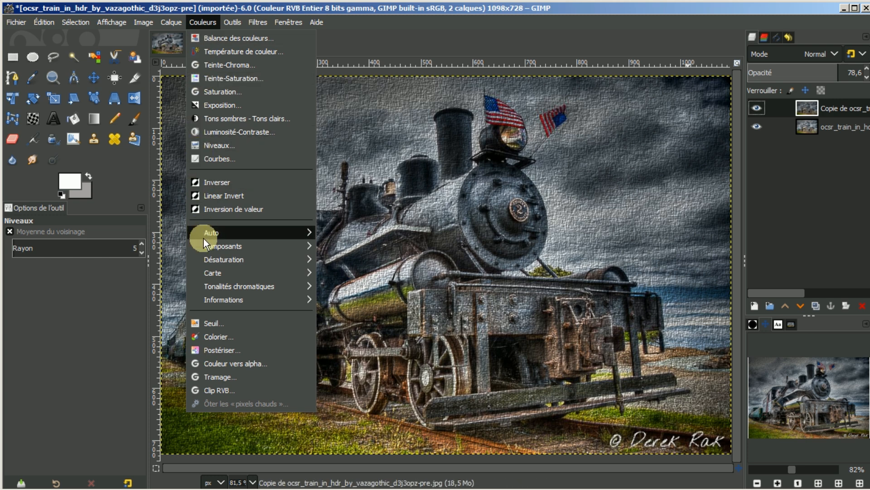
pyautogui.moveTo(208, 258)
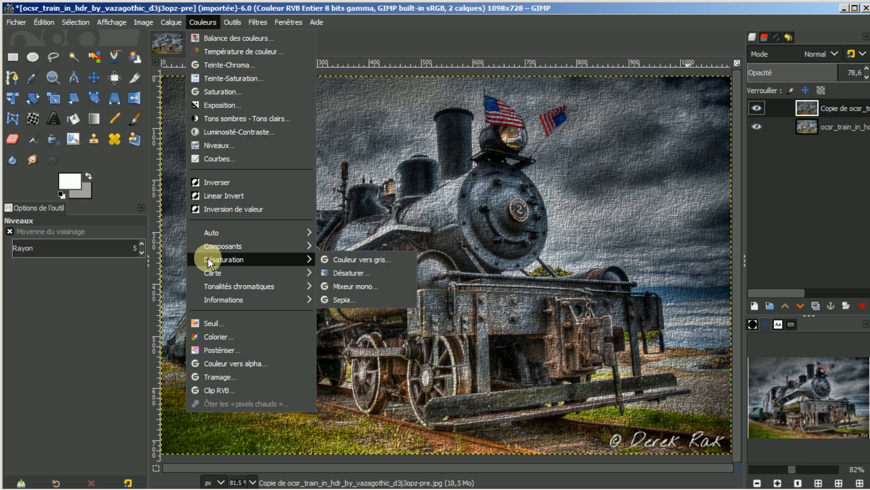
pyautogui.click(330, 272)
pyautogui.click(148, 182)
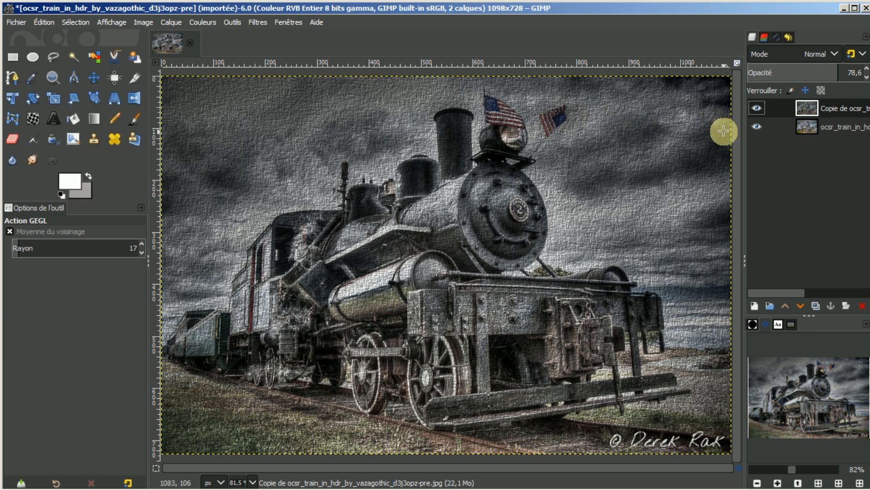
# - Duplicate the original train layer and raise the new copy to the top of the layer stack
pyautogui.click(768, 324)
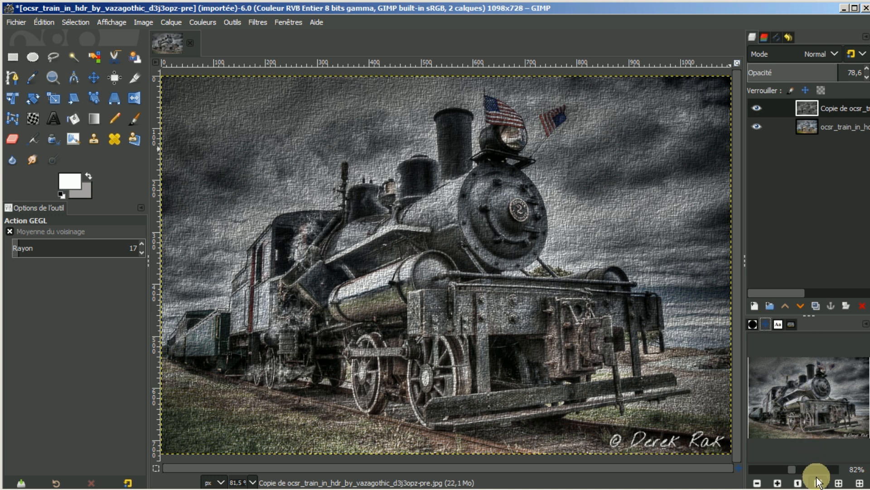
pyautogui.click(756, 483)
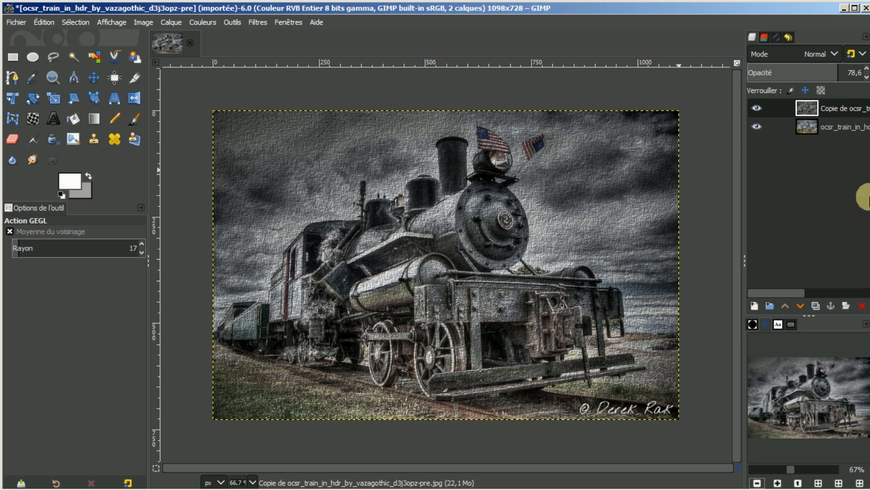
pyautogui.click(827, 124)
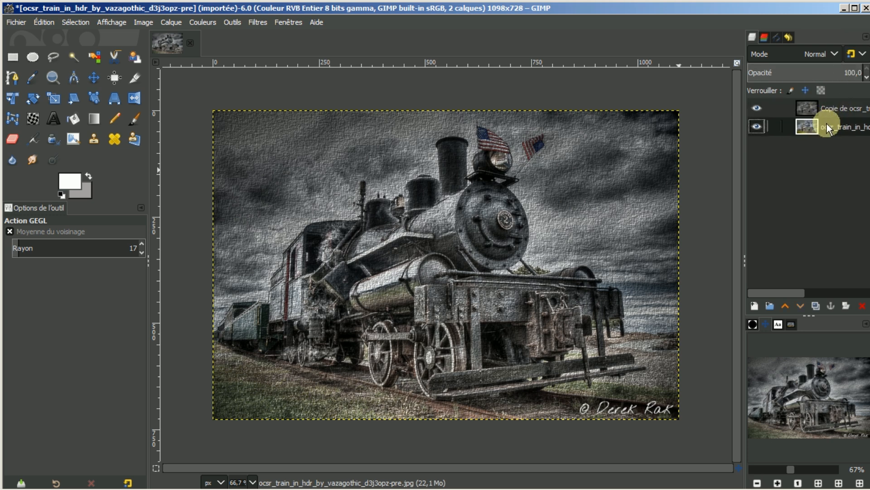
pyautogui.click(814, 303)
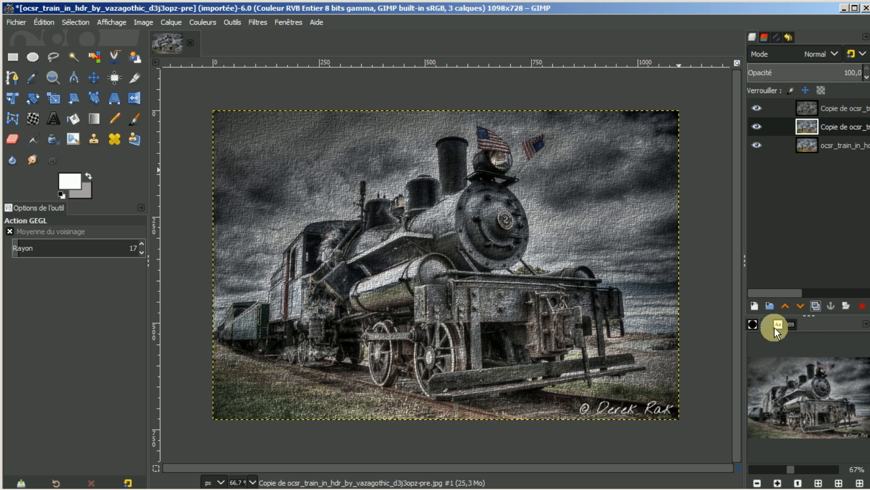
pyautogui.click(784, 305)
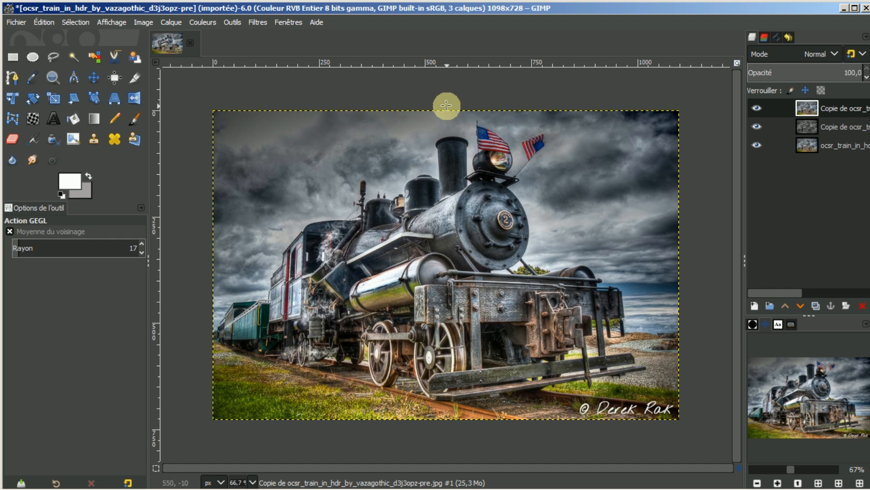
# - Render Bruit de Perlin on the top layer copy using the most recent preset: Alpha 0,709, Échelle 2,442, Décalage Z -0,660, Itérations 4
pyautogui.click(255, 22)
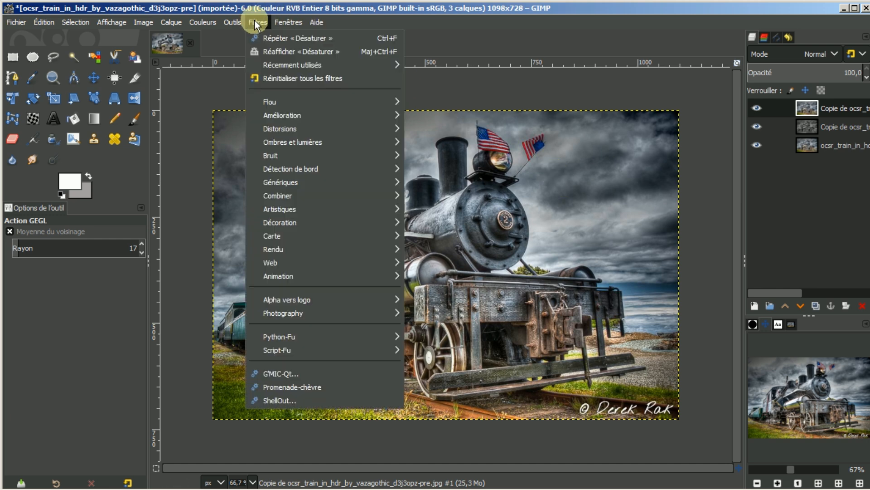
pyautogui.moveTo(291, 253)
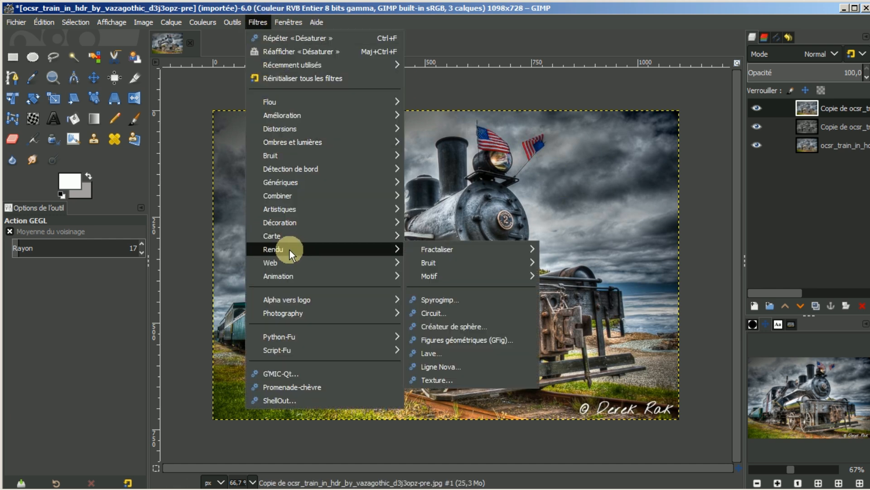
pyautogui.moveTo(420, 262)
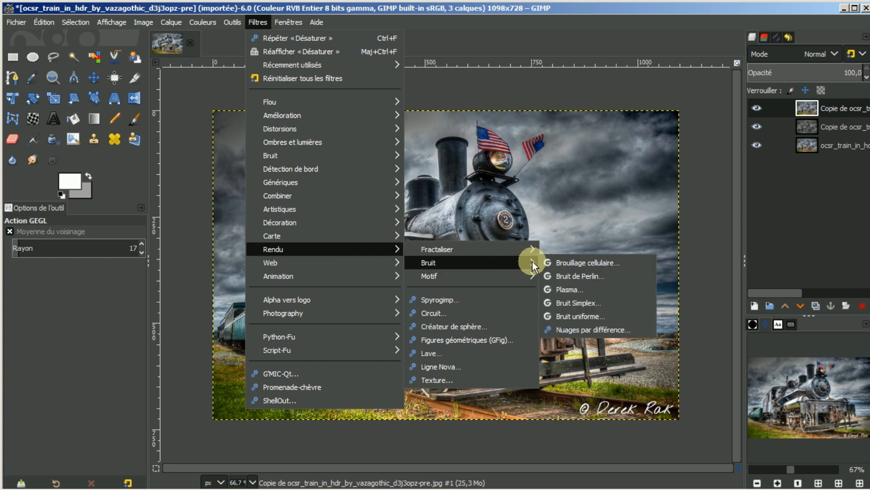
pyautogui.click(564, 276)
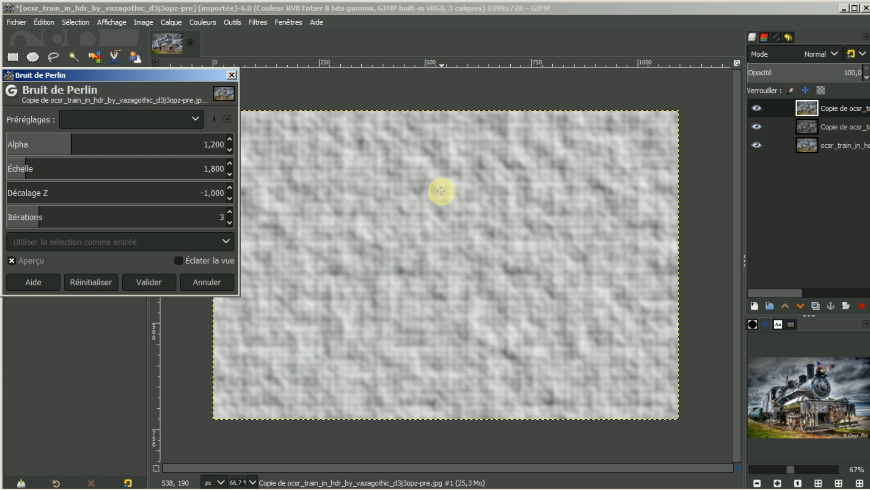
pyautogui.click(196, 119)
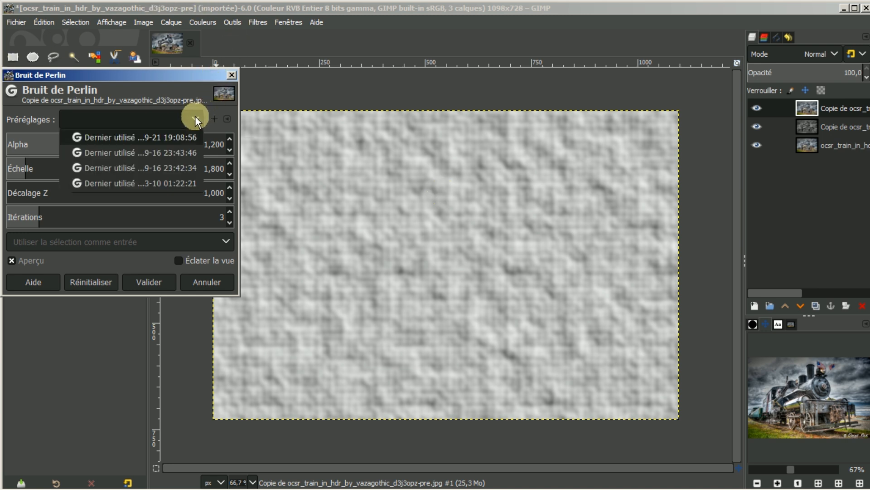
pyautogui.click(140, 137)
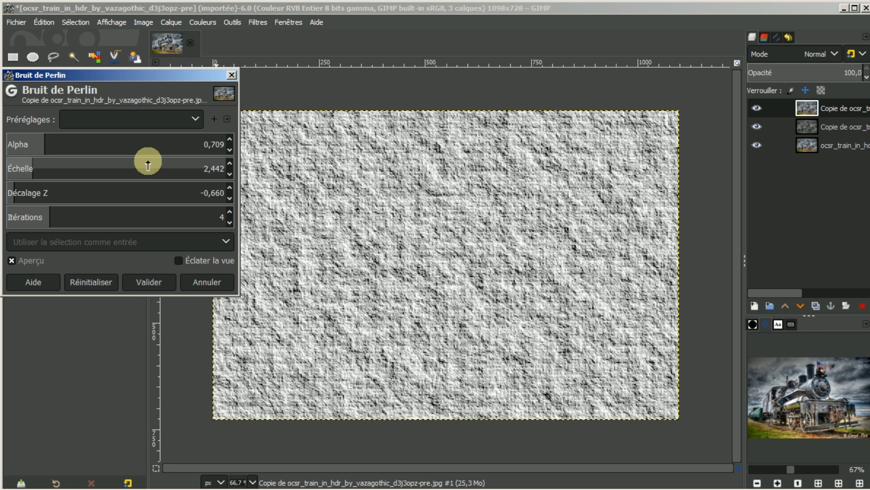
pyautogui.click(147, 282)
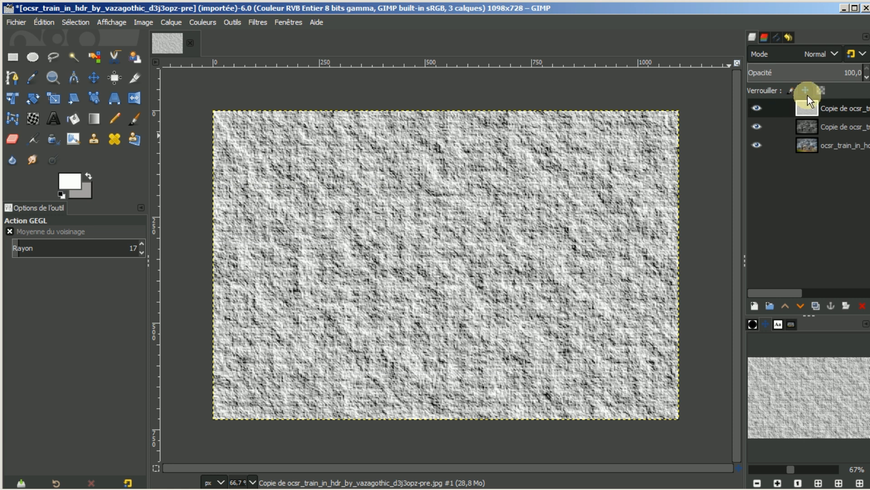
# - Compare the Normal and Lumière douce blend modes on the noise layer, leaving it on Lumière douce
pyautogui.click(837, 51)
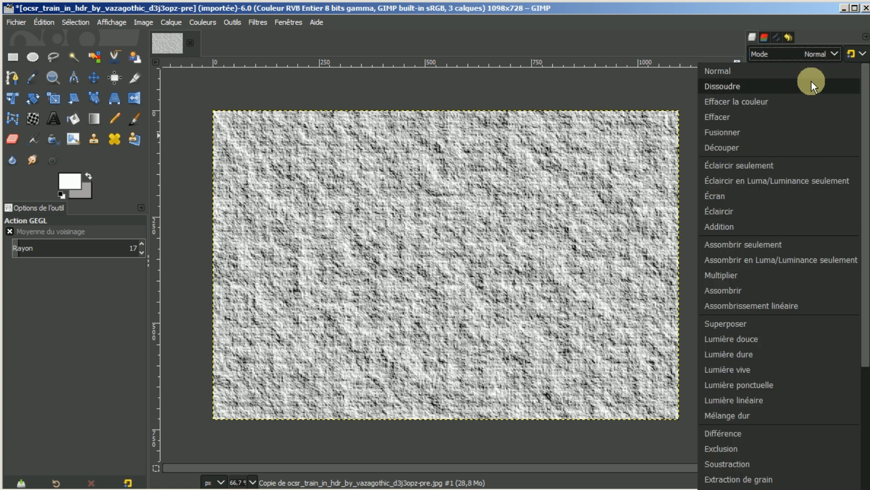
pyautogui.click(742, 339)
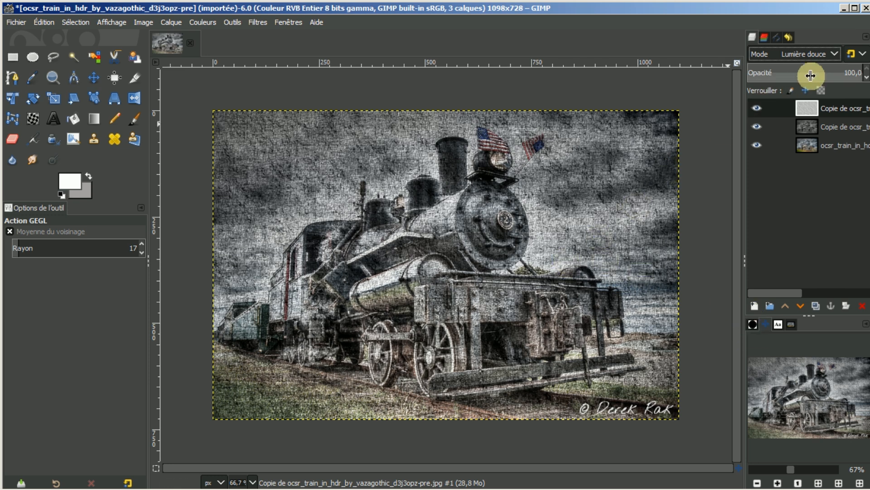
pyautogui.click(841, 61)
pyautogui.click(841, 65)
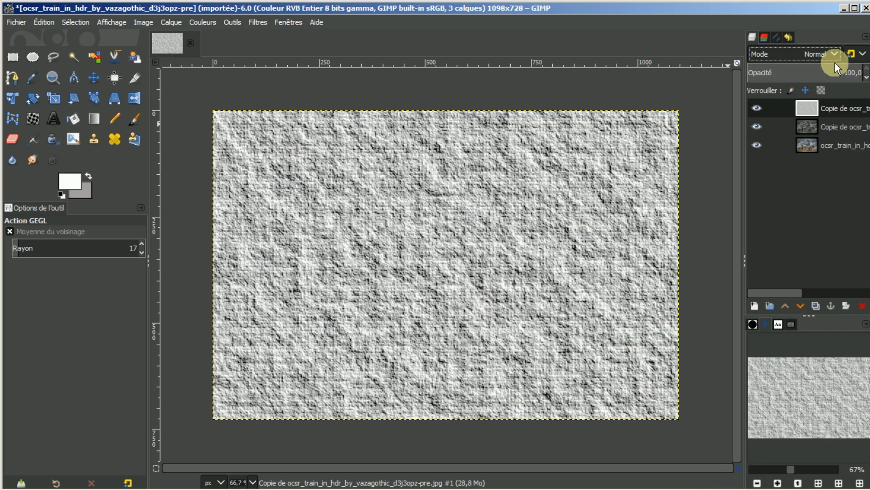
pyautogui.click(832, 55)
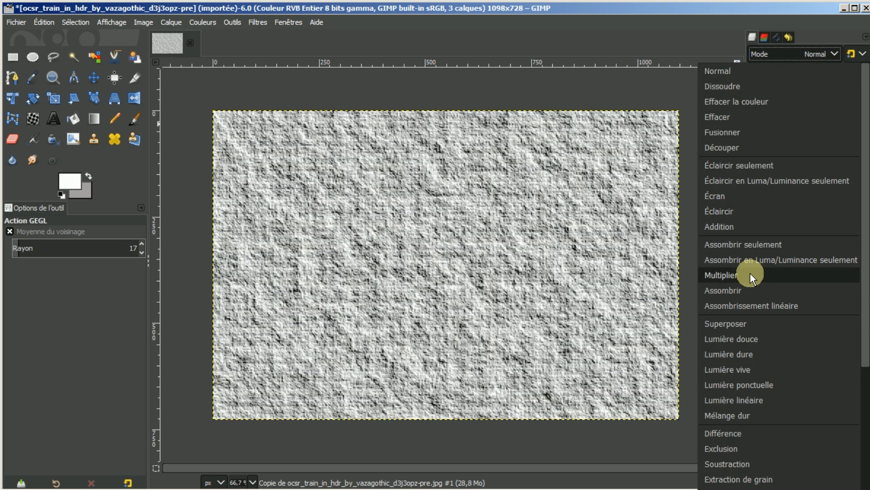
pyautogui.click(738, 339)
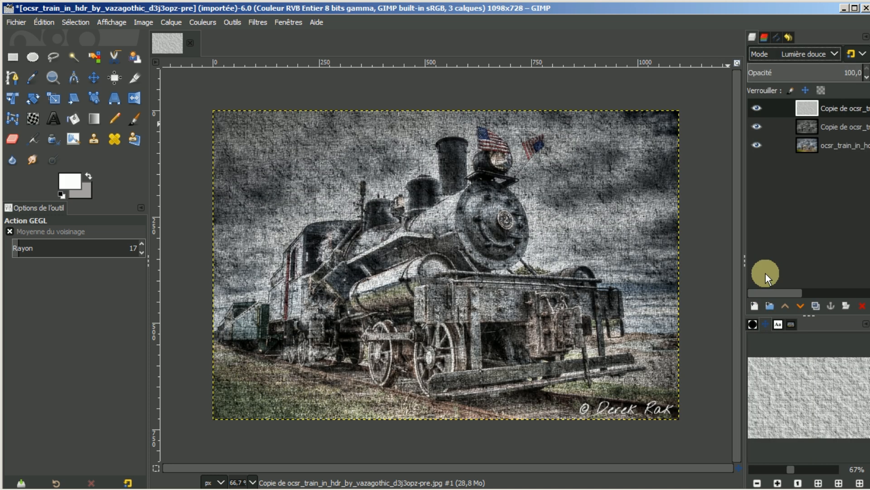
# - Set the noise layer's opacity to 86,3 and compare the image with and without this layer
pyautogui.click(845, 72)
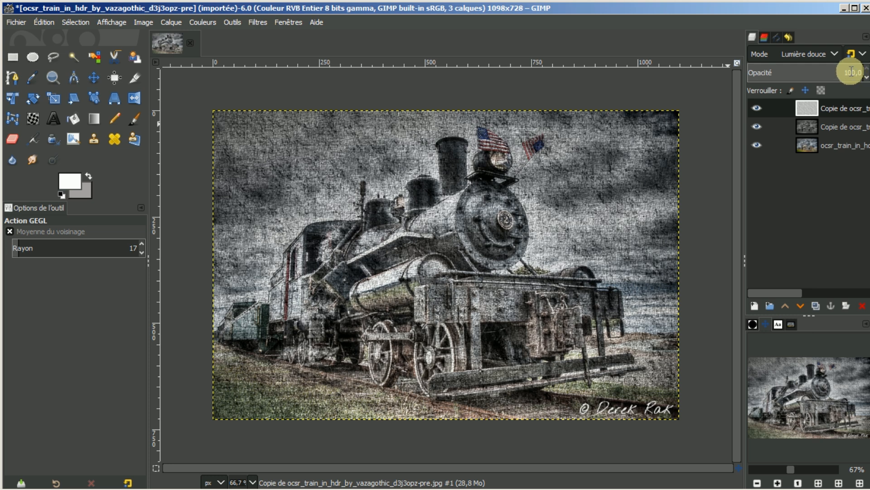
pyautogui.moveTo(852, 69); pyautogui.dragTo(848, 73)
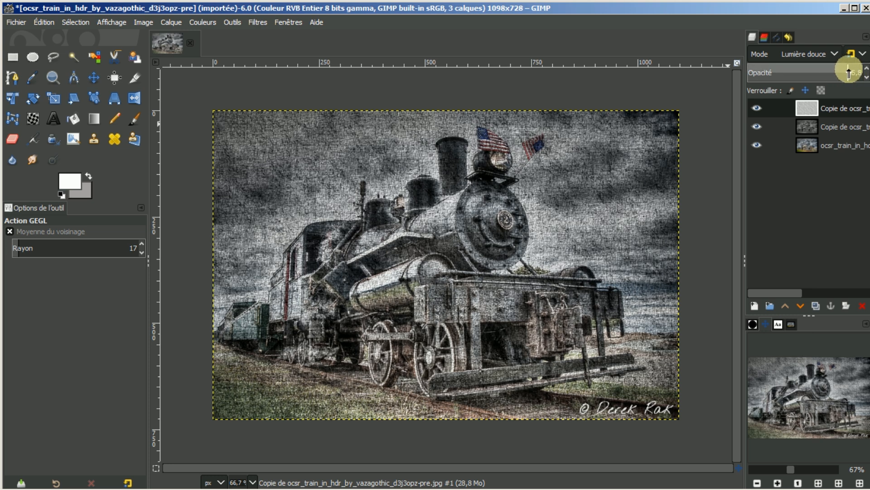
pyautogui.click(848, 70)
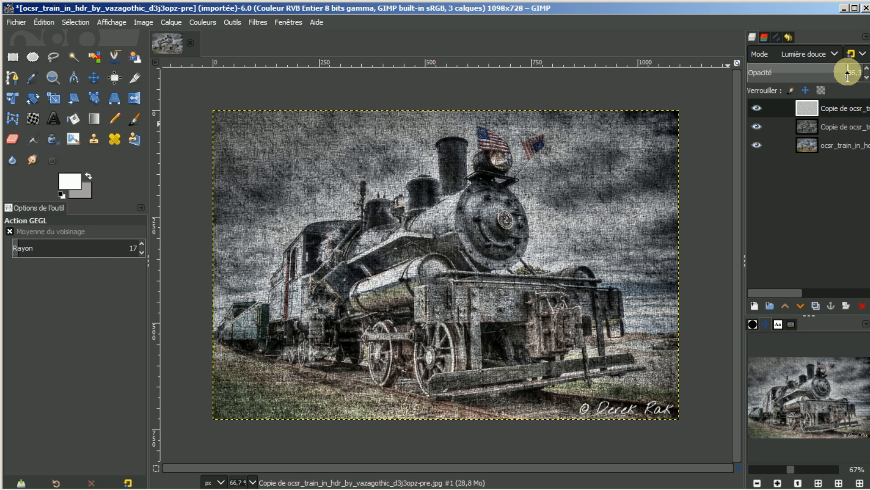
pyautogui.click(754, 107)
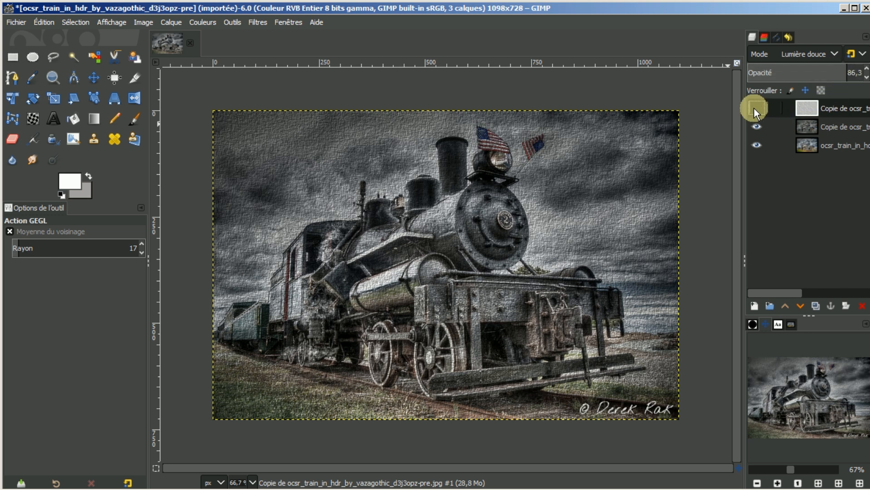
pyautogui.click(755, 107)
# - Raise the original train layer above the woven copy and toggle the noise layer's visibility to compare the effect
pyautogui.click(808, 144)
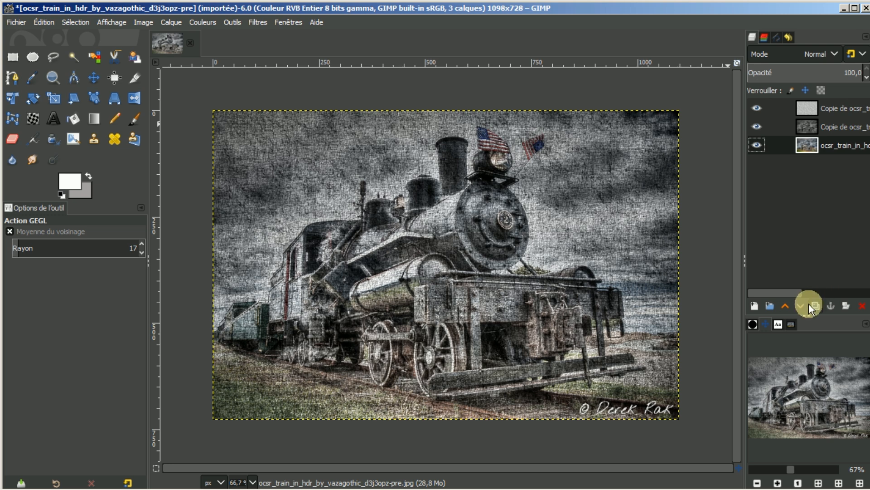
pyautogui.click(784, 303)
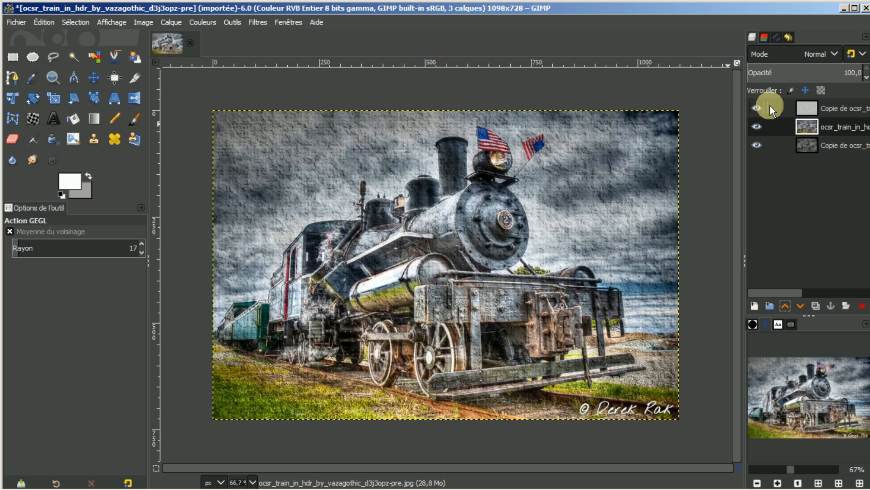
pyautogui.click(752, 110)
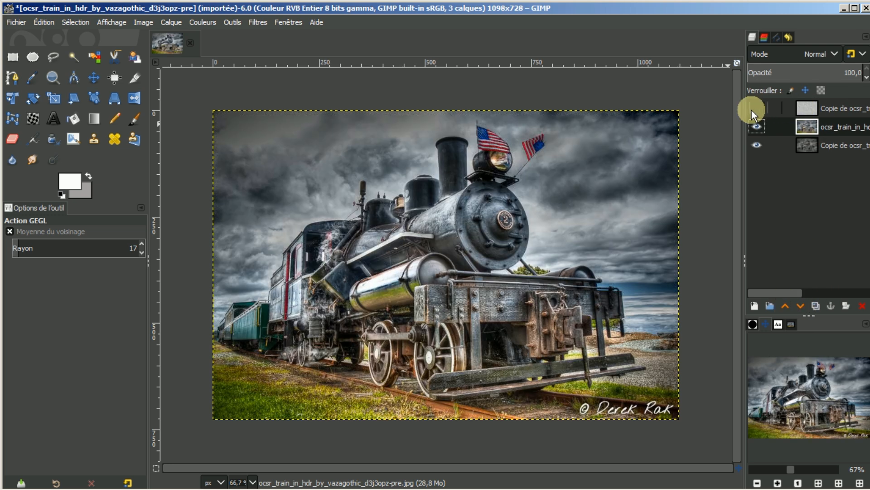
pyautogui.click(751, 110)
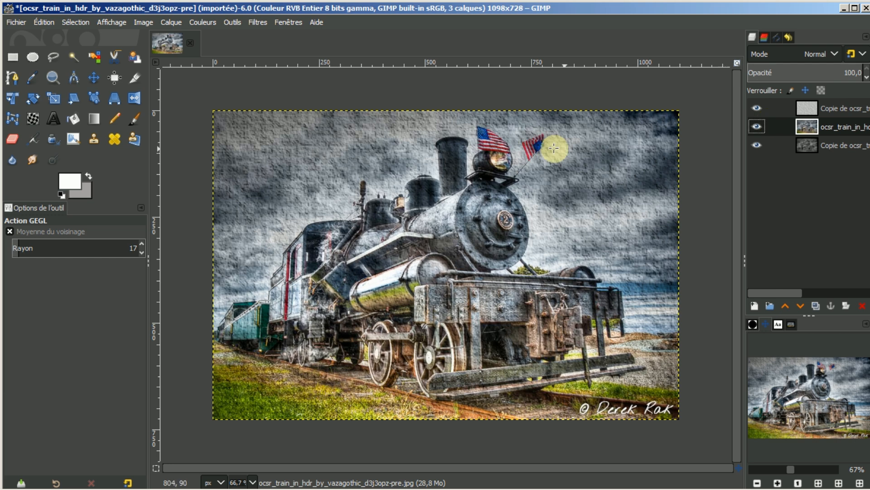
# - Delete the noise layer and the original train layer, keeping only the woven copy
pyautogui.click(845, 107)
pyautogui.click(862, 306)
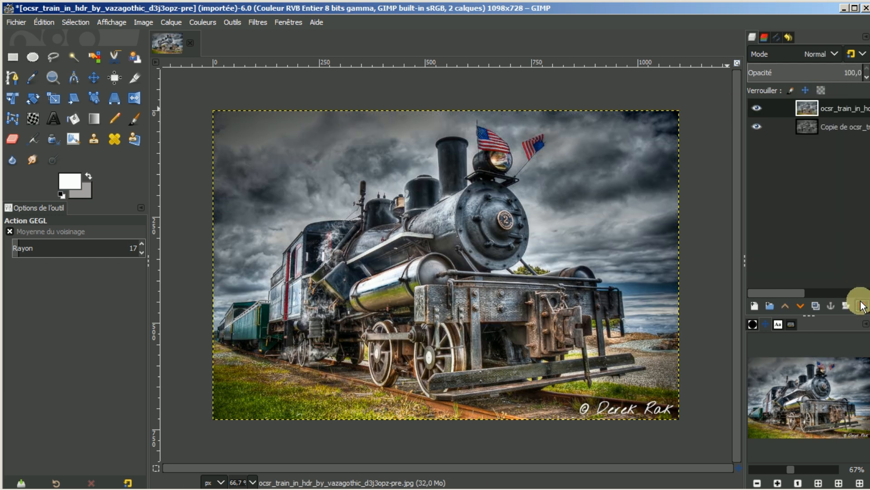
pyautogui.click(862, 305)
pyautogui.click(810, 71)
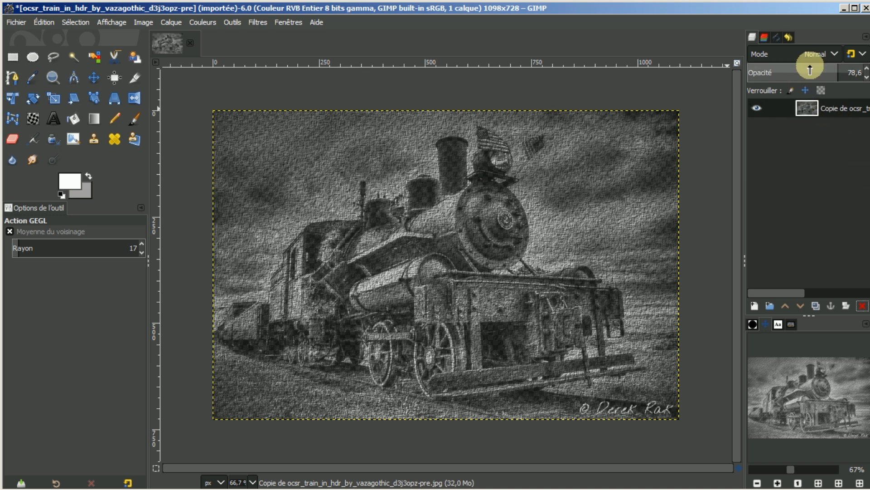
# - Close the train image without saving its changes and reopen the original photo from the document history
pyautogui.click(189, 43)
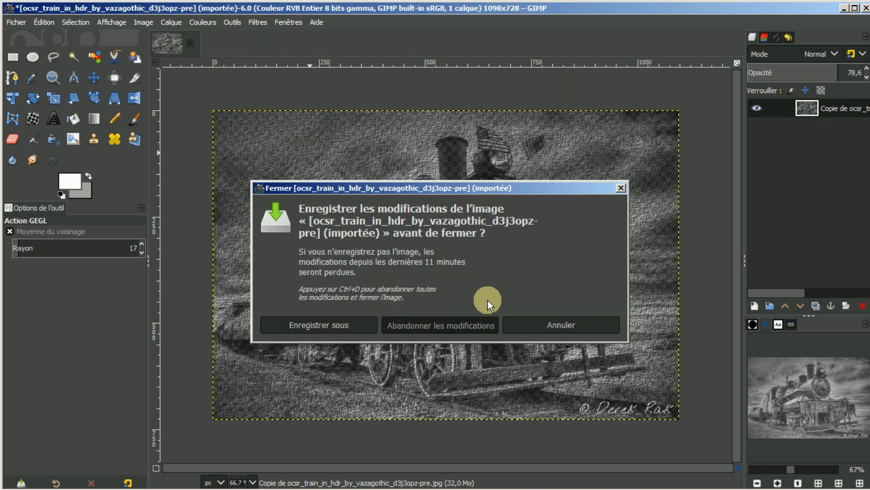
pyautogui.click(485, 325)
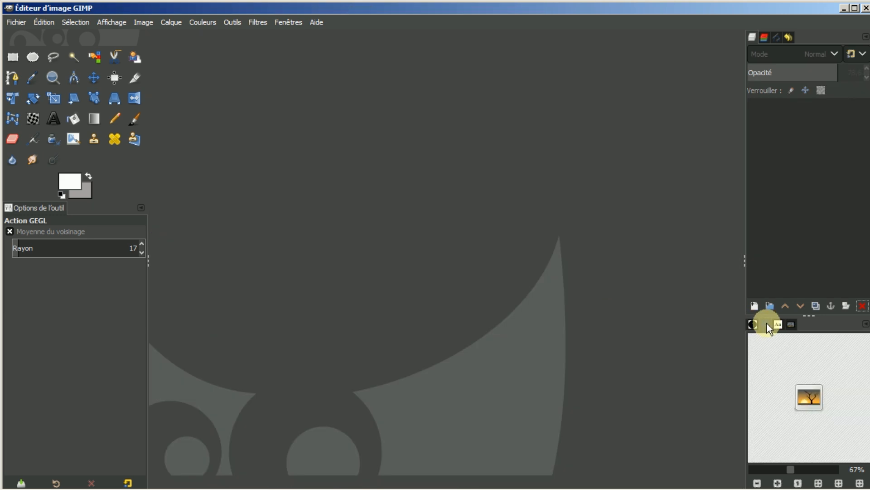
pyautogui.click(790, 324)
pyautogui.doubleClick(796, 349)
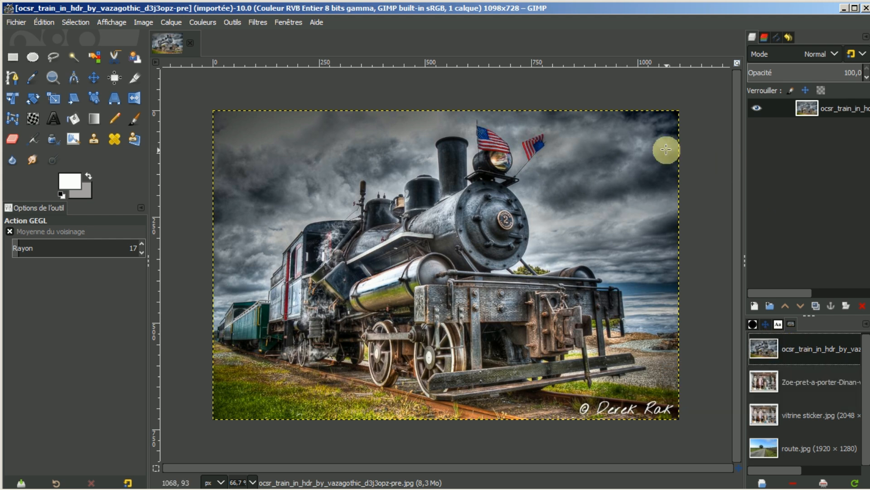
# - Add the white text "Protection" over the train in Times New Roman, Bold at 200 px
pyautogui.click(55, 121)
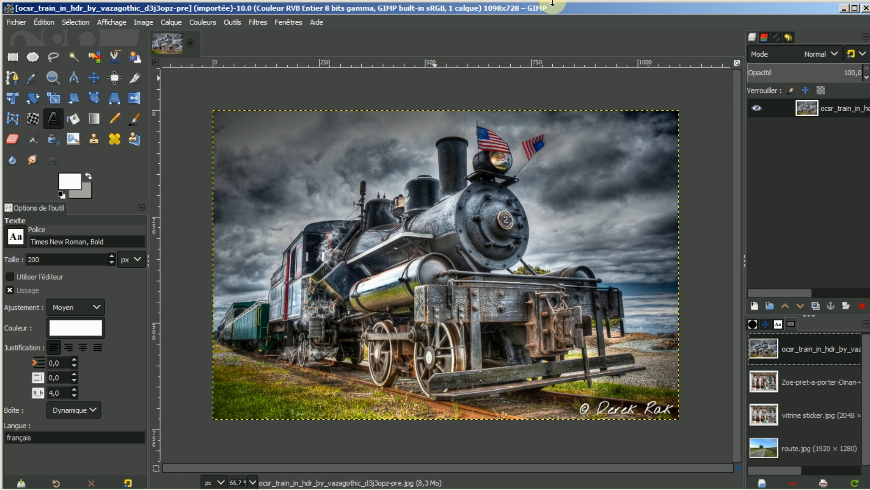
pyautogui.click(405, 254)
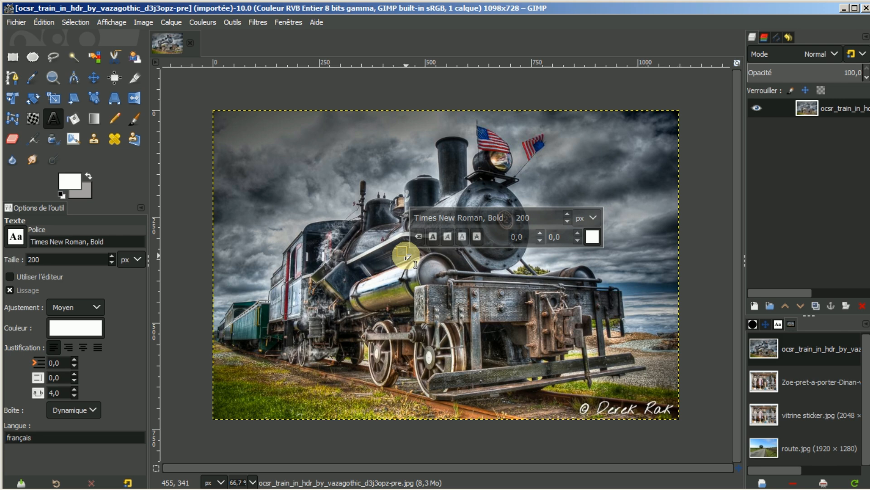
pyautogui.write('Pr')
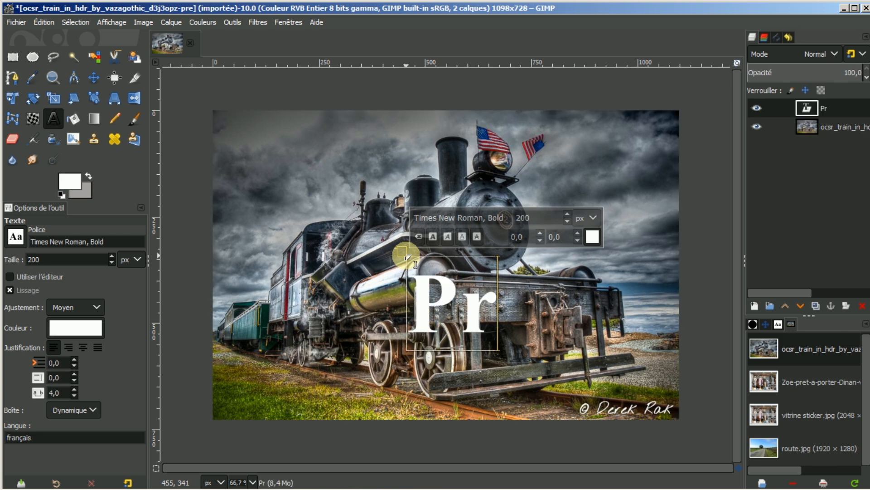
pyautogui.write('otect')
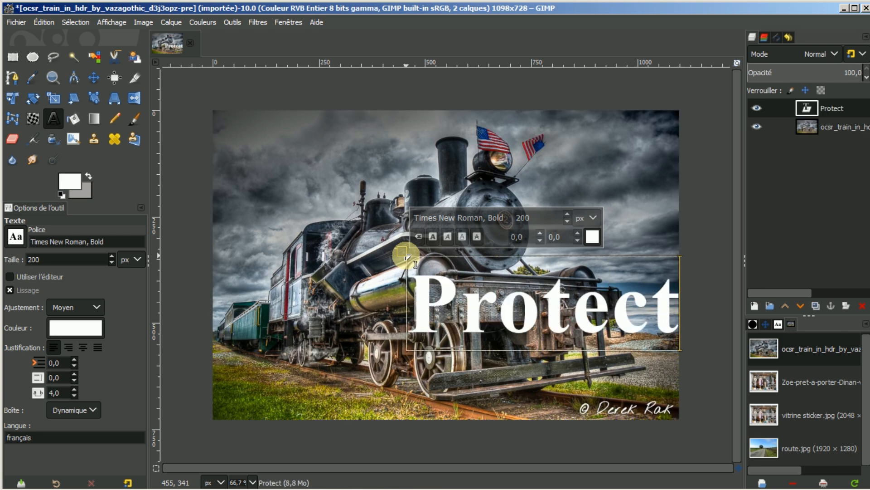
pyautogui.write('ion')
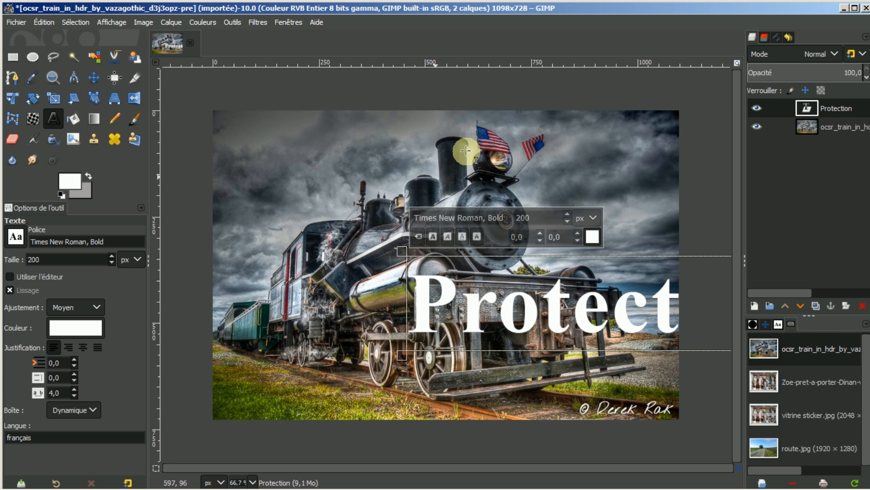
# - Move the "Protection" text layer to the upper part of the photo so the whole word fits inside the image
pyautogui.click(94, 78)
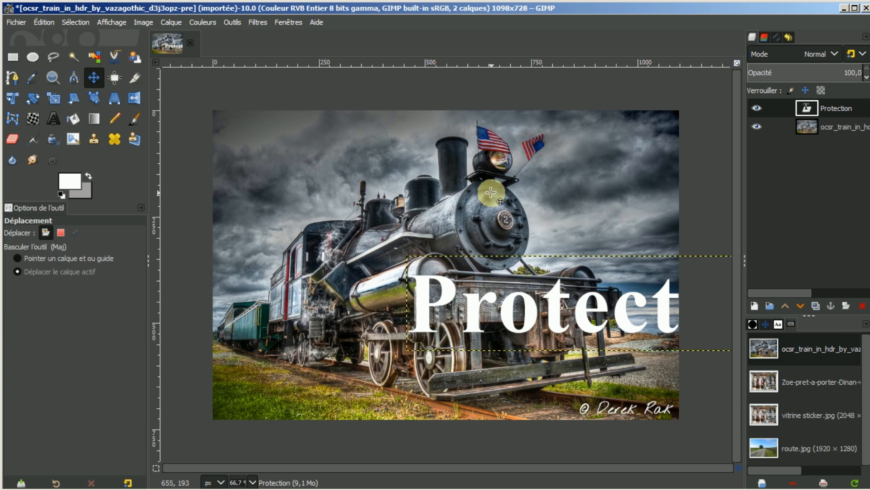
pyautogui.moveTo(572, 306); pyautogui.dragTo(566, 306)
pyautogui.moveTo(465, 280); pyautogui.dragTo(426, 164)
pyautogui.moveTo(465, 144); pyautogui.dragTo(476, 163)
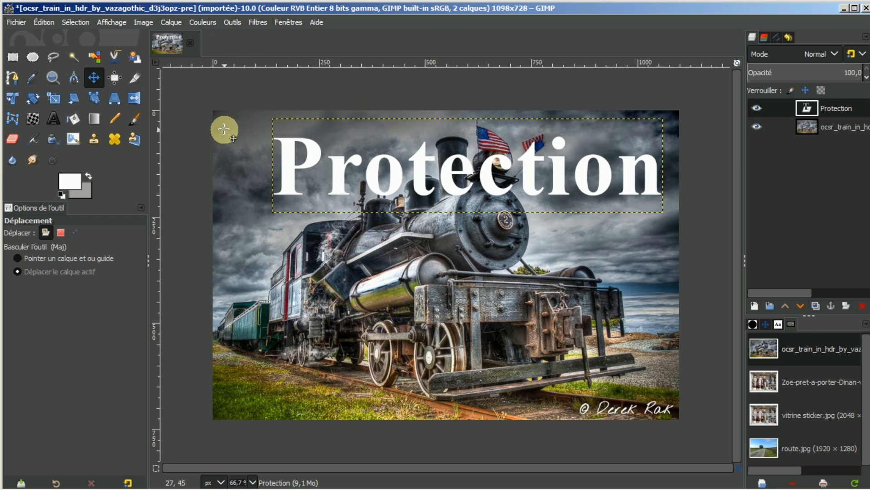
pyautogui.moveTo(465, 168); pyautogui.dragTo(461, 287)
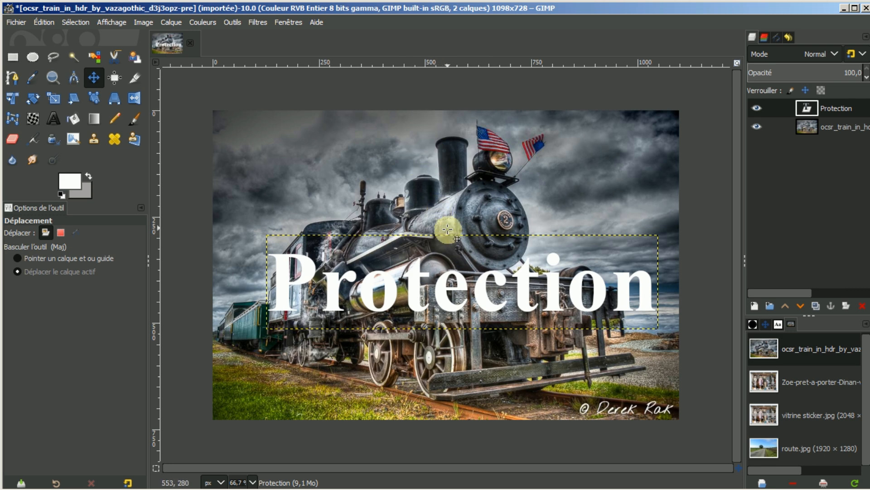
pyautogui.moveTo(469, 281); pyautogui.dragTo(463, 164)
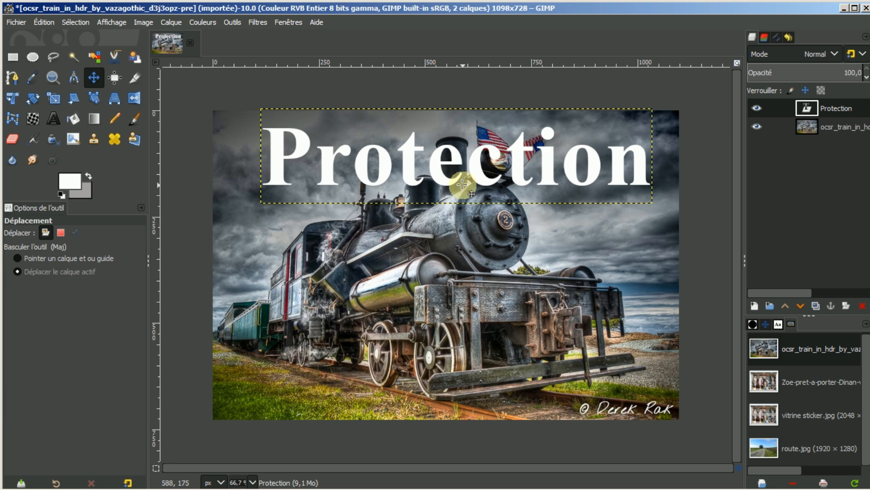
# - Enlarge the "Protection" text layer to the image size and lower it beneath the train layer
pyautogui.rightClick(842, 107)
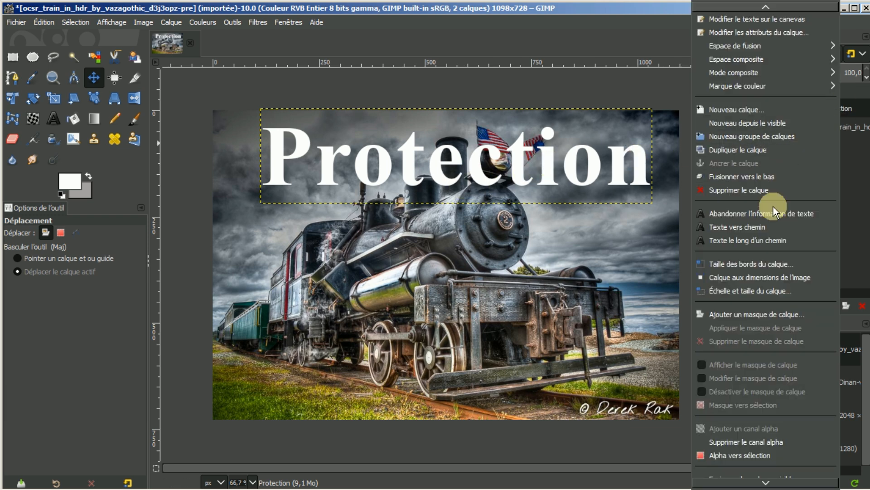
pyautogui.click(758, 279)
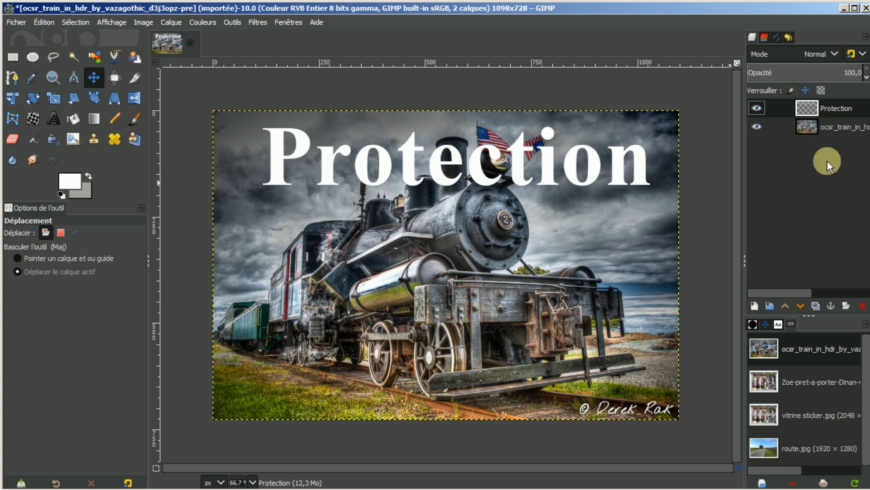
pyautogui.click(798, 303)
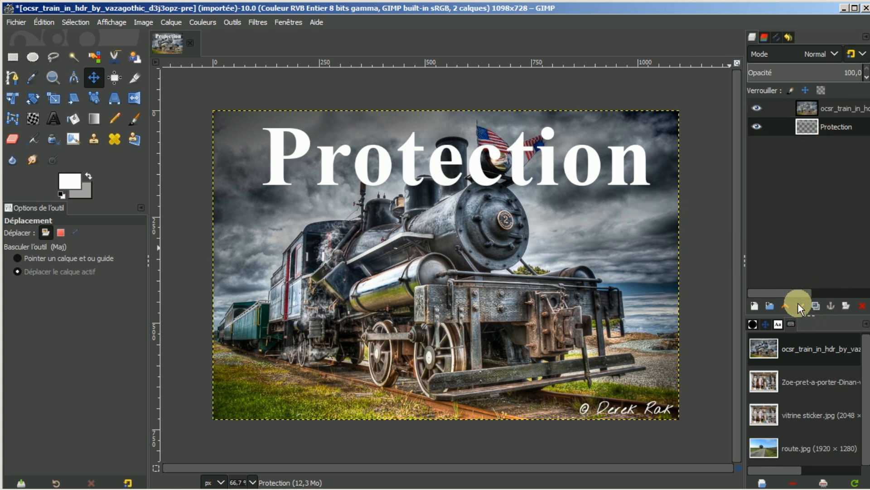
# - Start a Bump Map (Repoussage d'après une carte) on the train layer, using the "Protection" layer as its auxiliary input
pyautogui.click(831, 107)
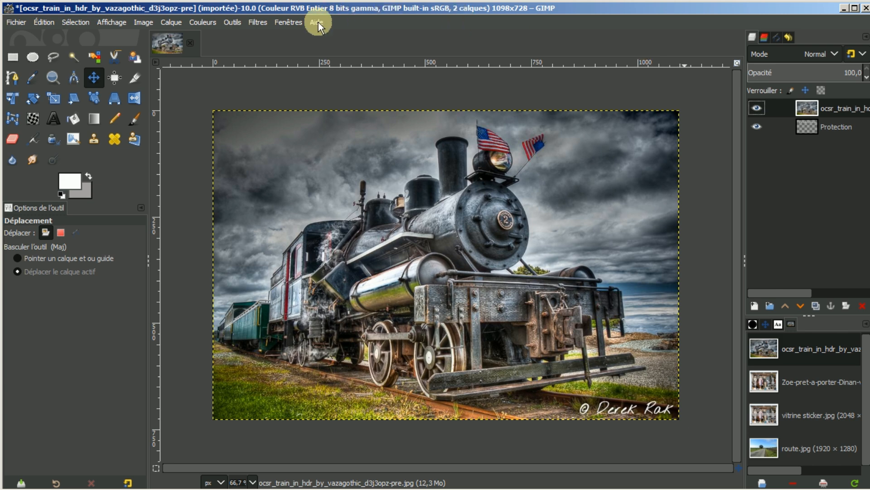
pyautogui.click(265, 23)
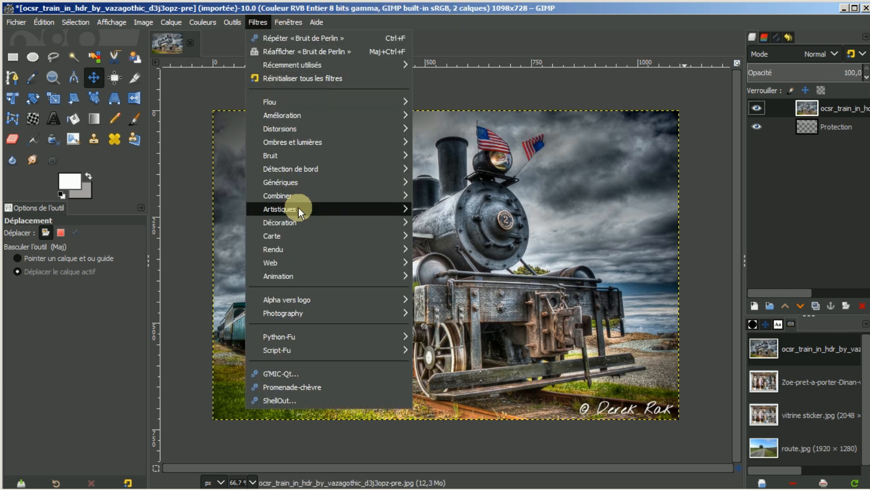
pyautogui.moveTo(295, 236)
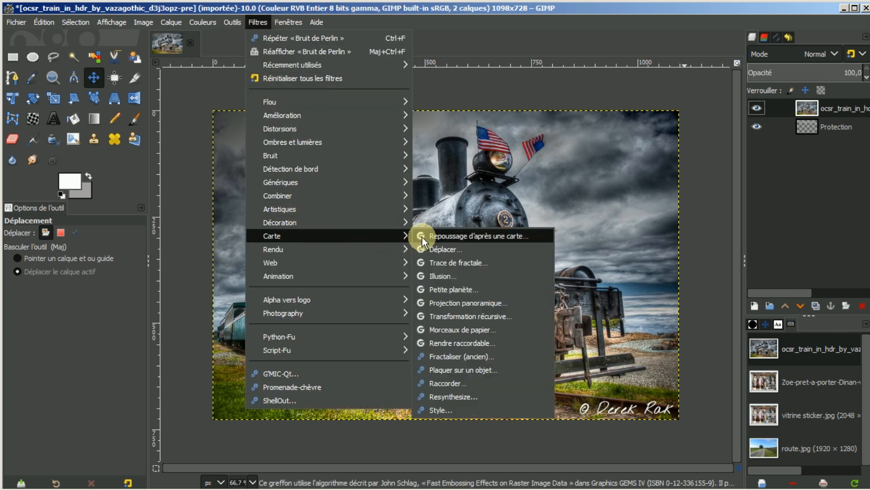
pyautogui.click(436, 237)
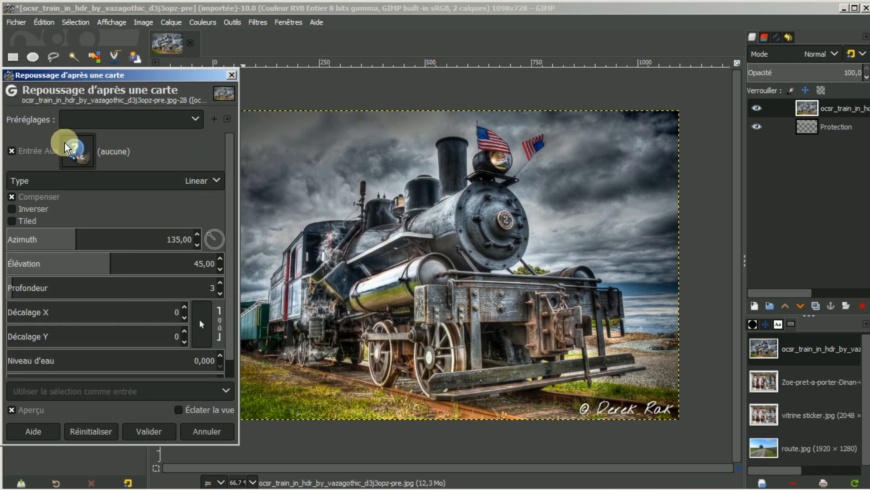
pyautogui.click(76, 150)
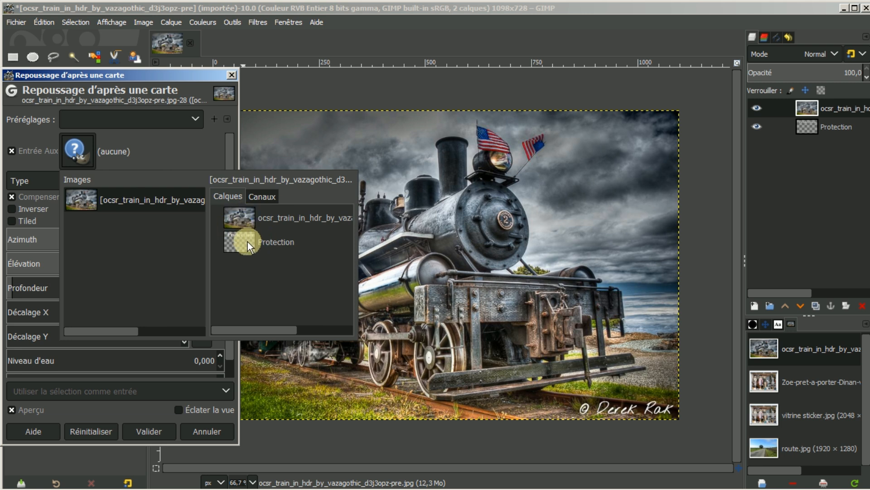
pyautogui.click(244, 238)
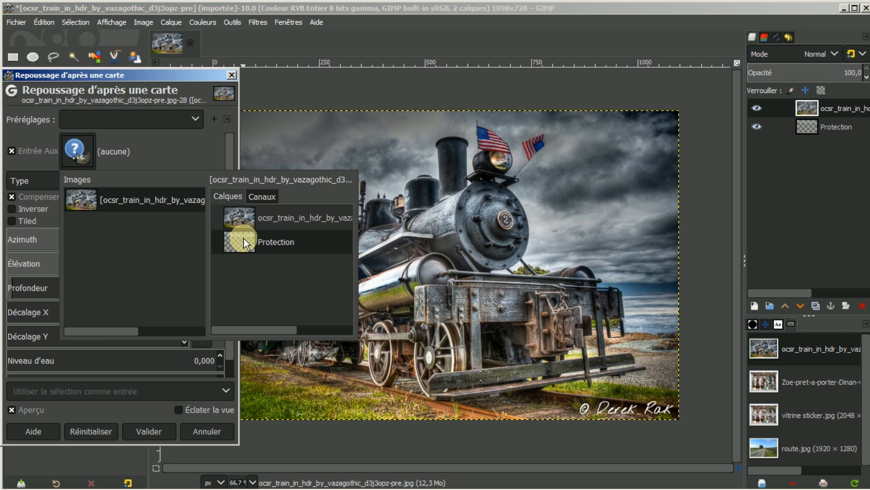
pyautogui.click(243, 238)
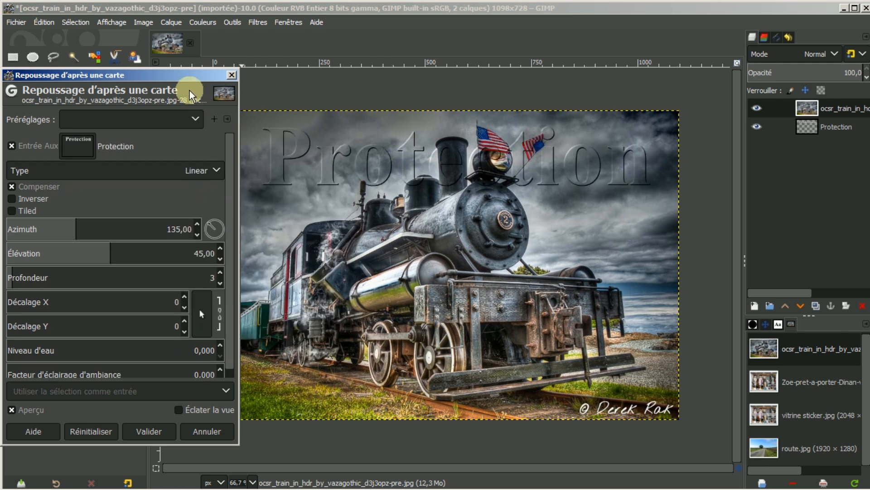
# - Apply the bump map with the most recently used preset: azimuth 61,43, elevation 21,17 and depth 10
pyautogui.moveTo(171, 73)
pyautogui.mouseDown()
pyautogui.moveTo(206, 170)
pyautogui.moveTo(168, 78)
pyautogui.moveTo(181, 71)
pyautogui.mouseUp()
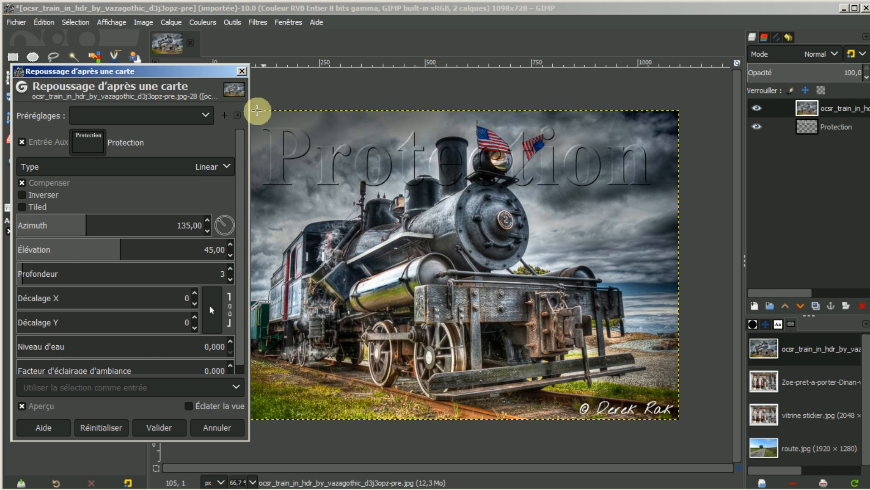
pyautogui.click(206, 115)
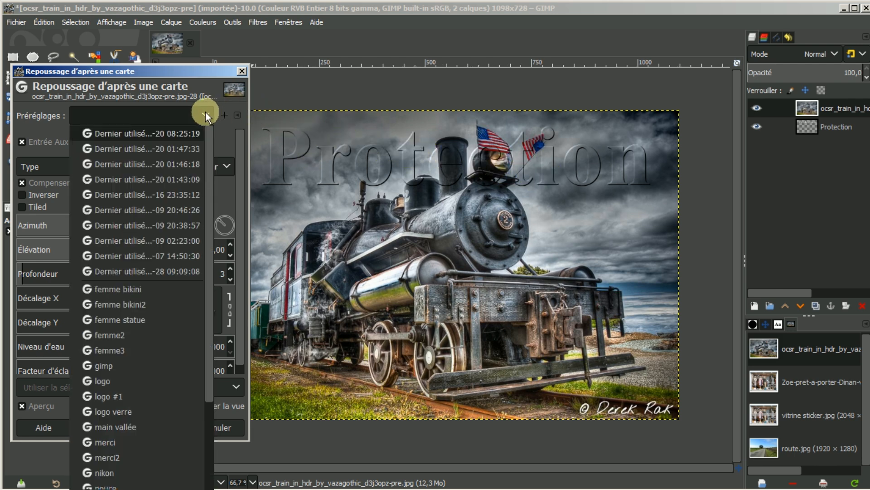
pyautogui.click(152, 133)
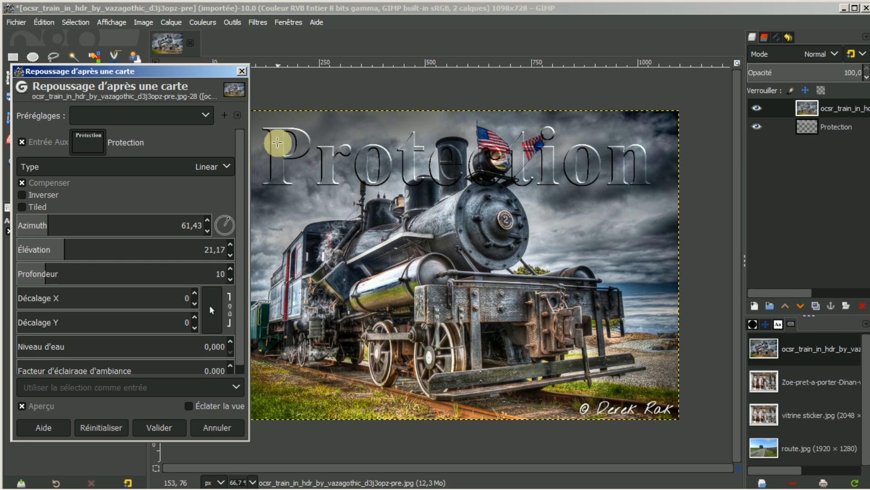
pyautogui.click(163, 429)
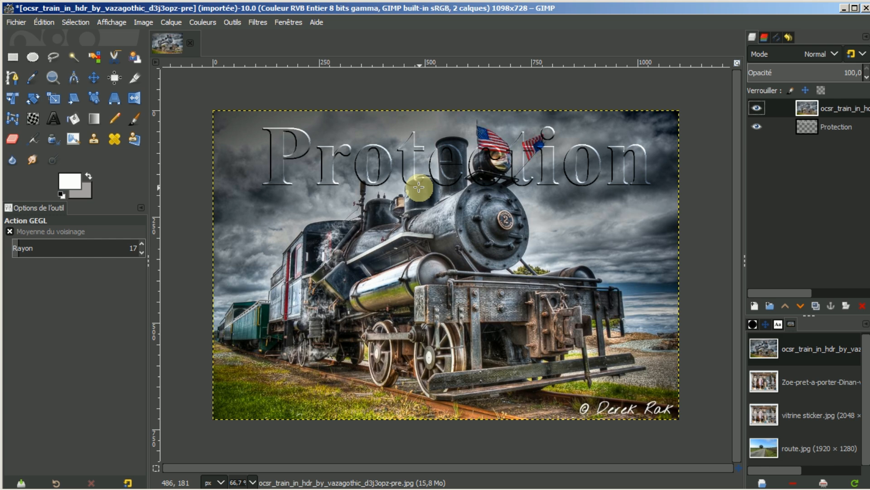
# - Close the train image without saving its changes and open the Zoe-pret-a-porter-Dinan-vitrine photo from the document history
pyautogui.click(189, 40)
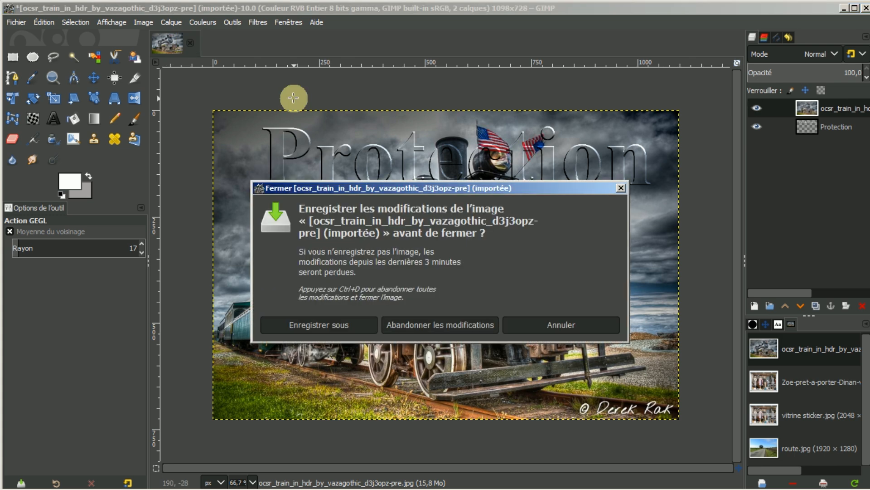
pyautogui.click(417, 325)
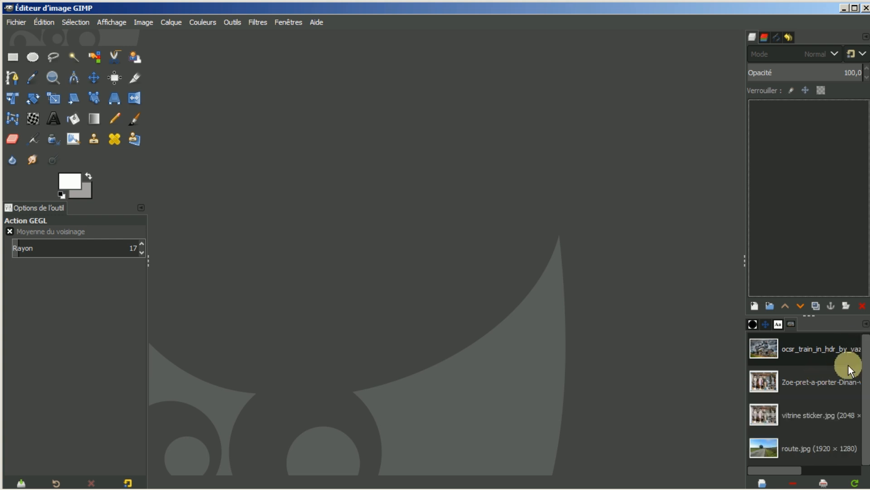
pyautogui.doubleClick(822, 382)
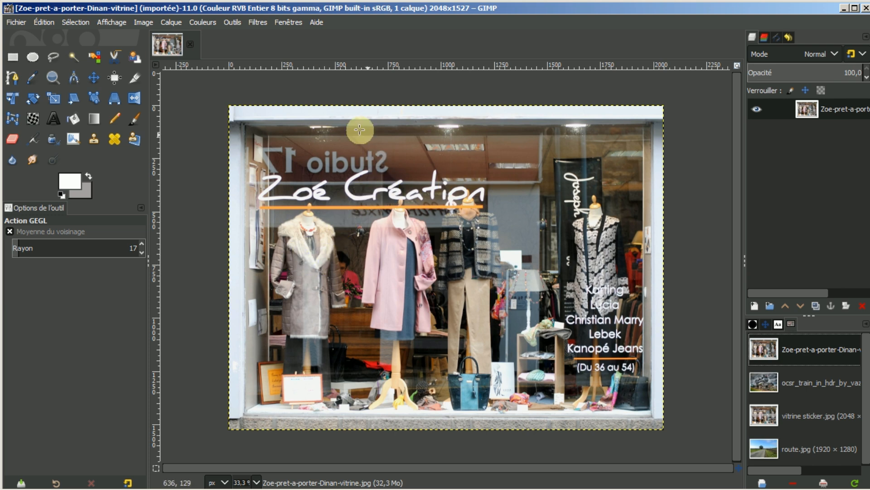
# - Make a horizontal rectangular selection of about 1881 × 267 px across the middle of the shop window
pyautogui.click(12, 57)
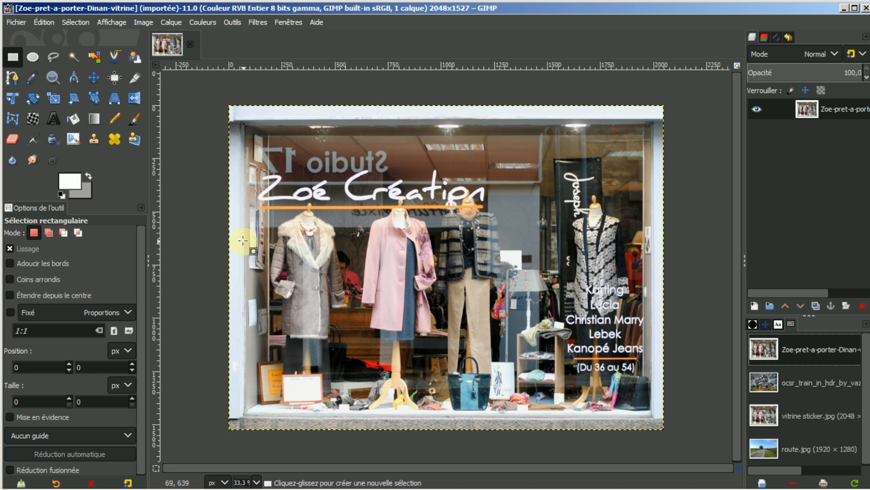
pyautogui.moveTo(243, 254); pyautogui.dragTo(642, 311)
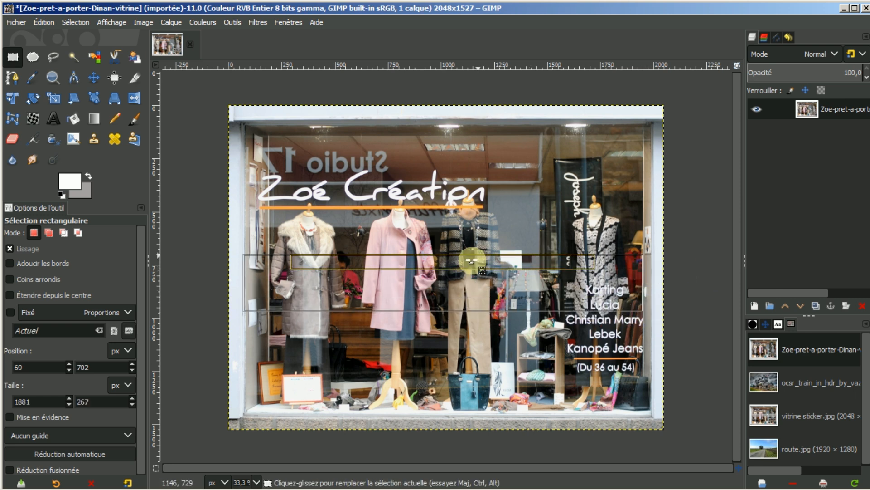
pyautogui.click(405, 292)
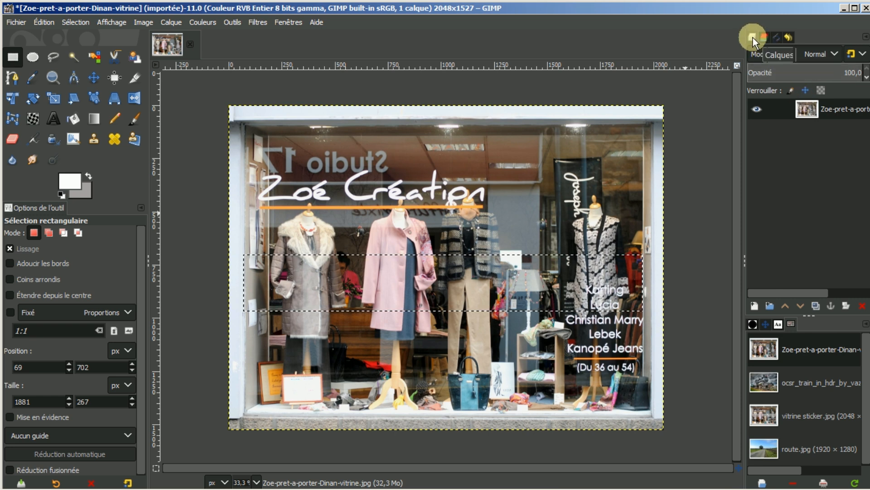
# - Add a transparent full-size layer above the photo and fill the selected band with the grey colour
pyautogui.click(754, 303)
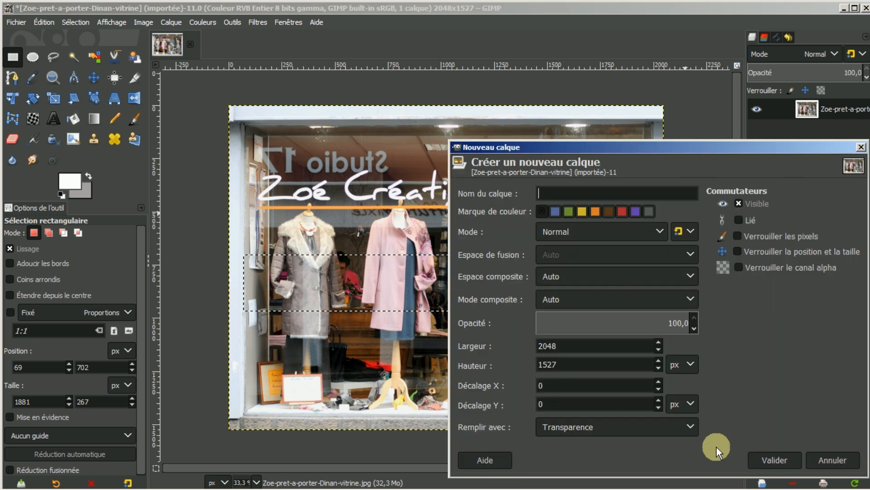
pyautogui.click(772, 460)
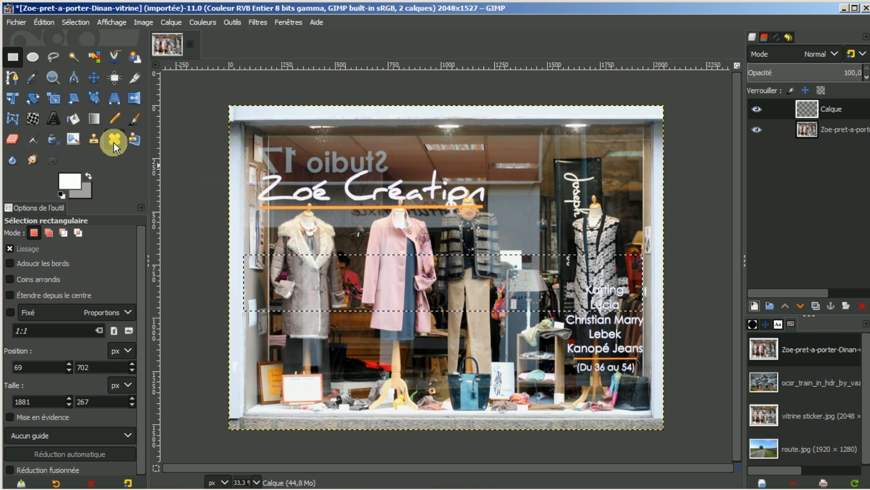
pyautogui.click(89, 177)
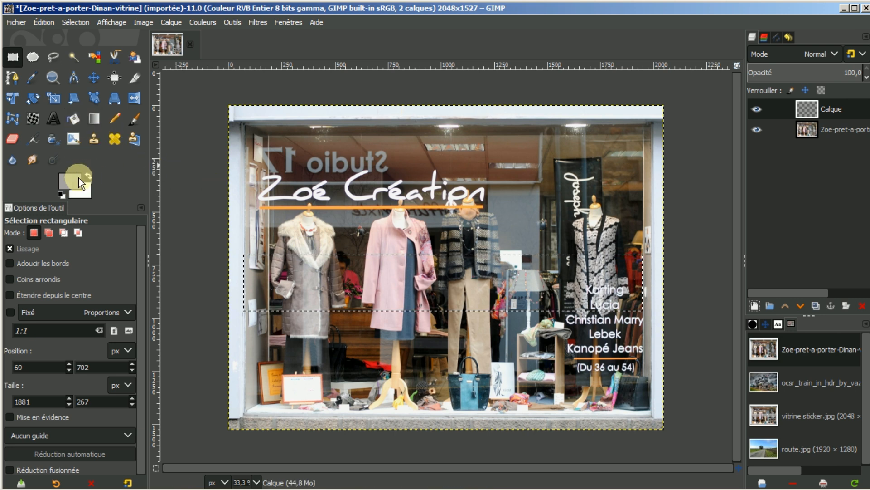
pyautogui.click(71, 120)
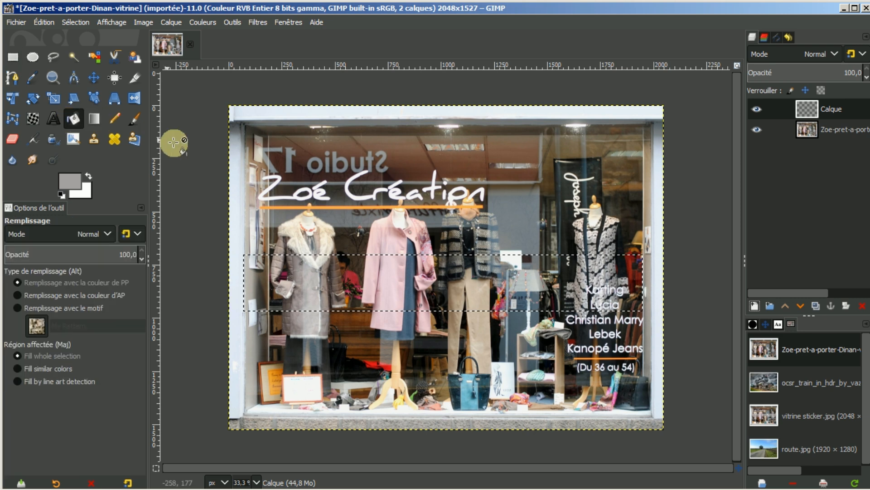
pyautogui.click(310, 276)
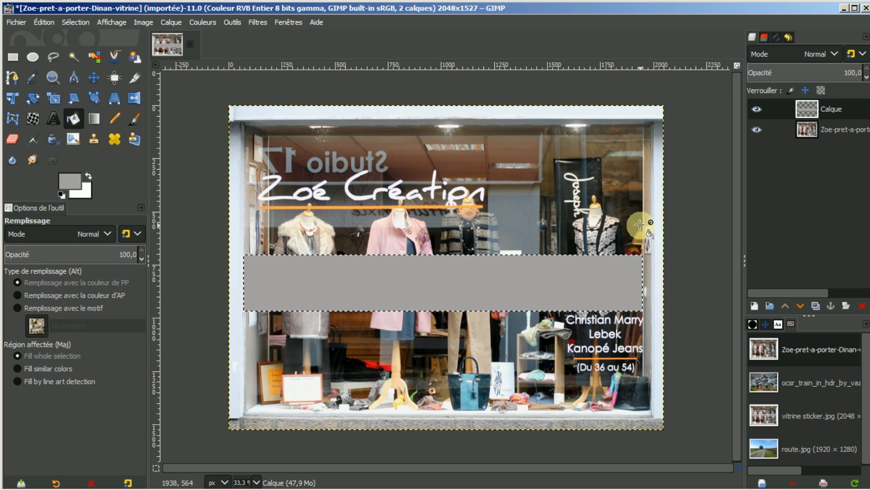
# - Apply CIE Lch noise to the grey band with Dulling 3, Chroma 0 and Teinte 0
pyautogui.keyDown('ctrl'); pyautogui.scroll(1, 555, 254); pyautogui.keyUp('ctrl')
pyautogui.keyDown('ctrl'); pyautogui.scroll(1, 585, 281); pyautogui.keyUp('ctrl')
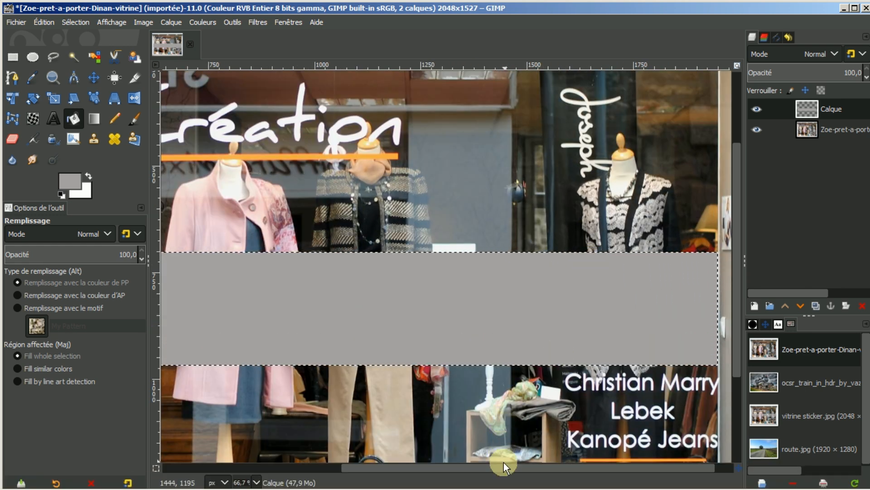
pyautogui.moveTo(498, 468); pyautogui.dragTo(437, 470)
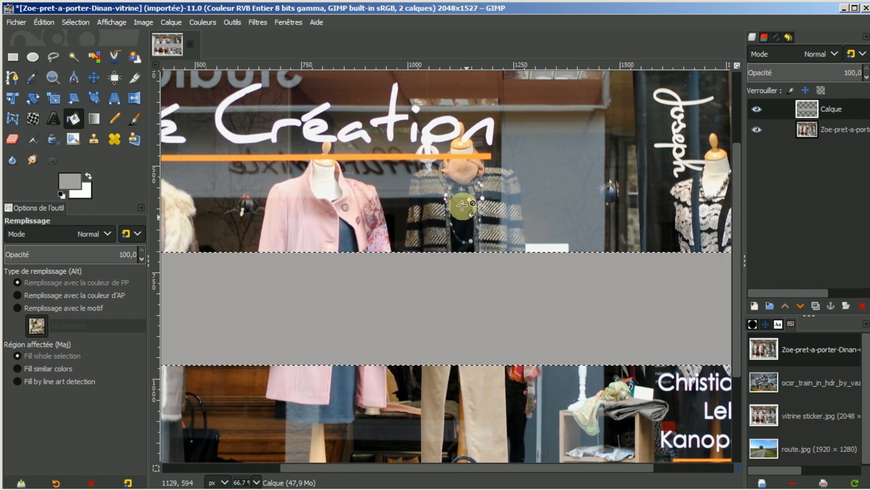
pyautogui.click(257, 23)
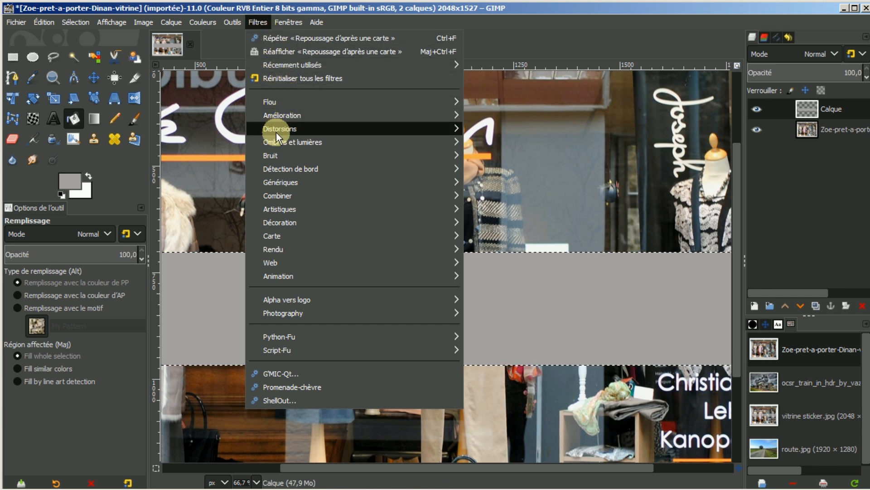
pyautogui.moveTo(288, 157)
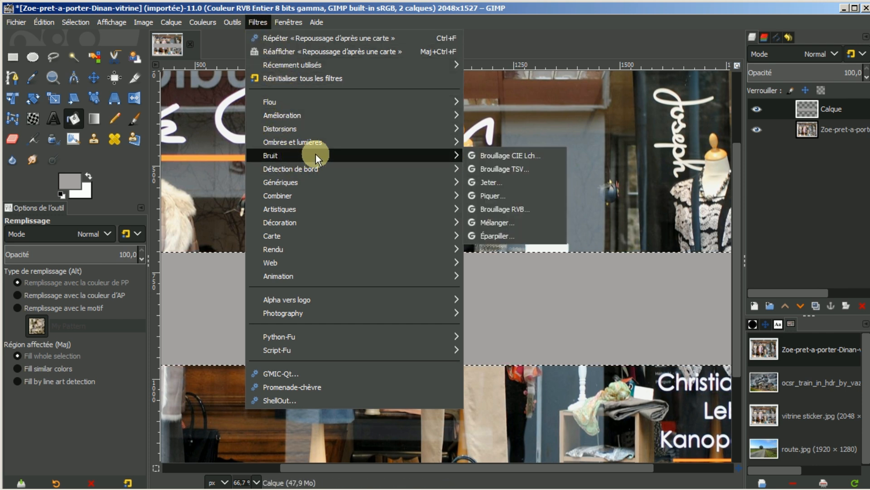
pyautogui.click(496, 156)
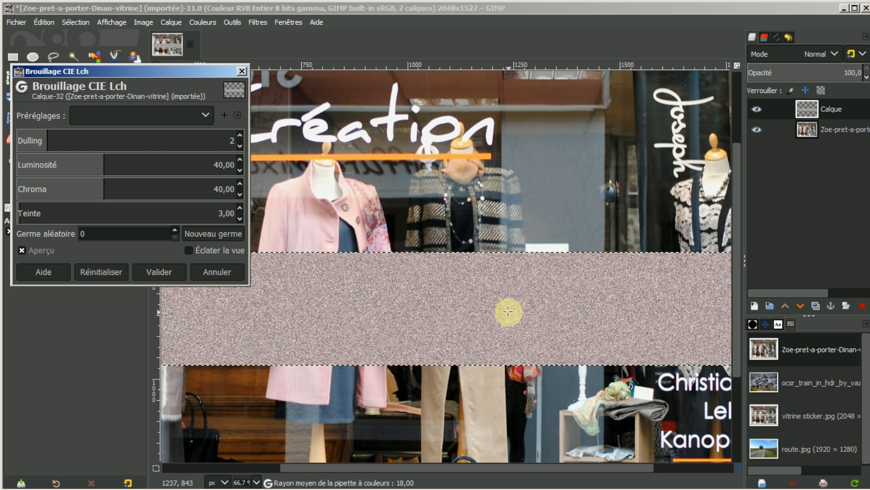
pyautogui.keyDown('ctrl'); pyautogui.scroll(1, 514, 308); pyautogui.keyUp('ctrl')
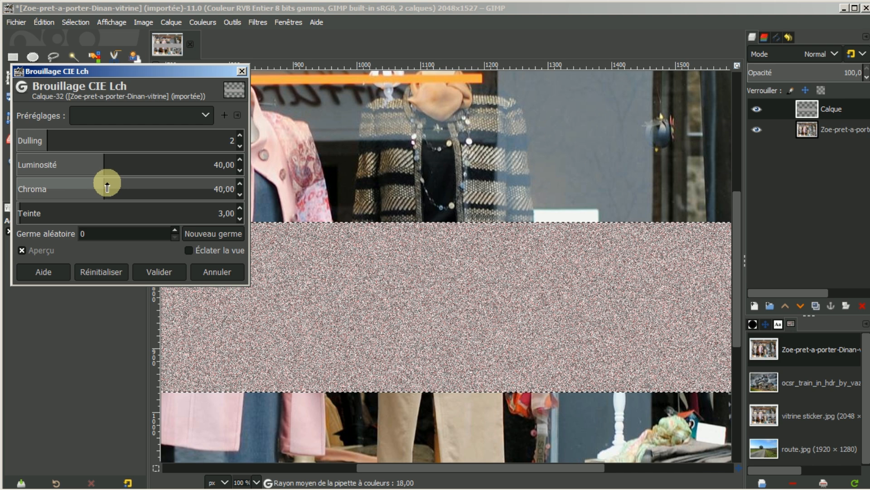
pyautogui.moveTo(100, 191); pyautogui.dragTo(0, 178)
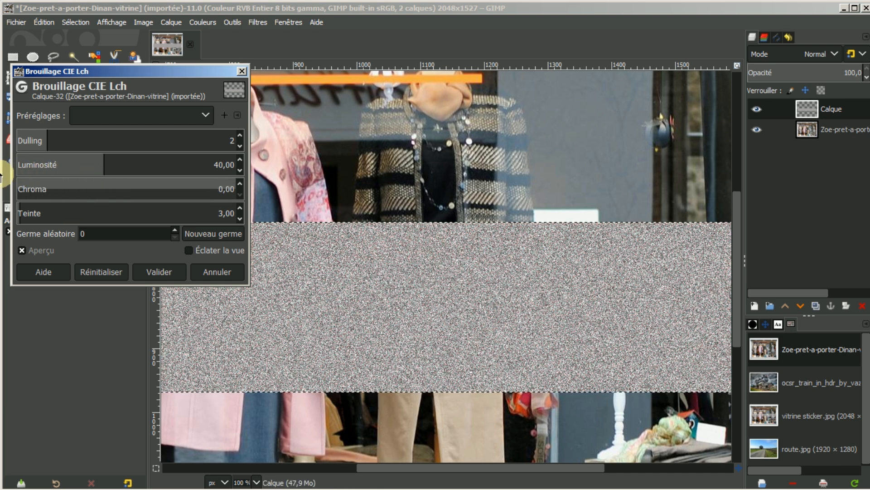
pyautogui.moveTo(19, 206); pyautogui.dragTo(14, 209)
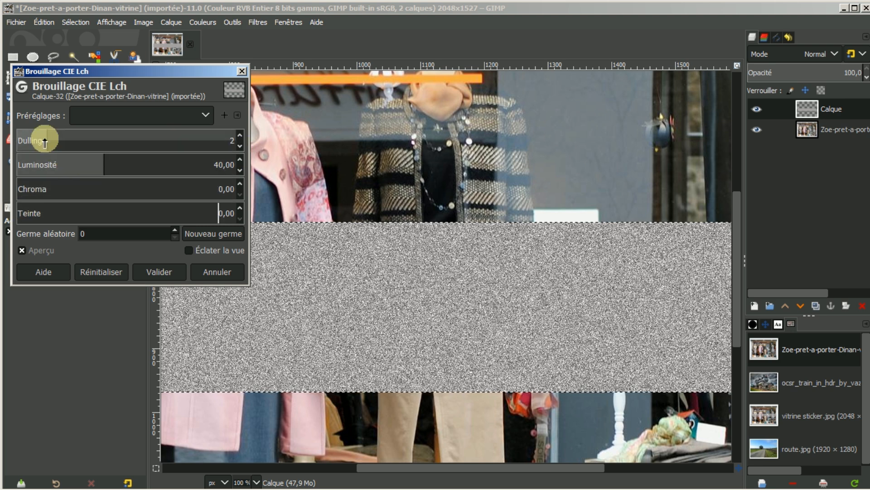
pyautogui.click(239, 134)
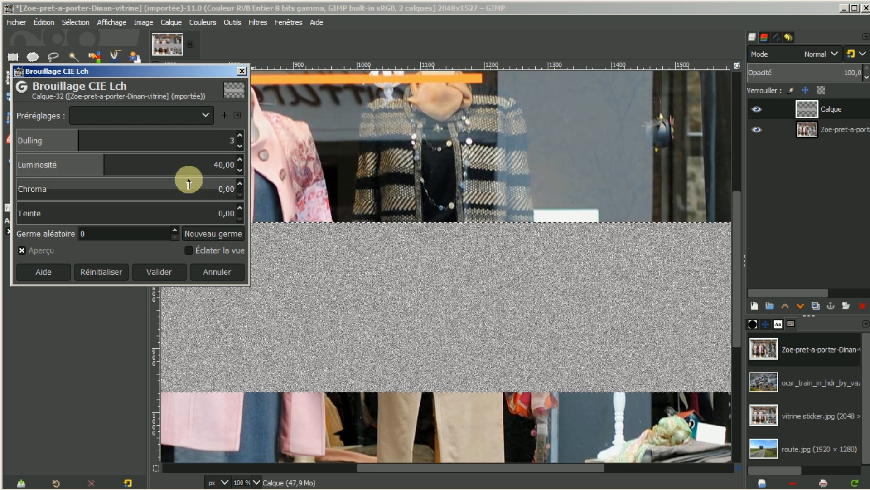
pyautogui.click(150, 272)
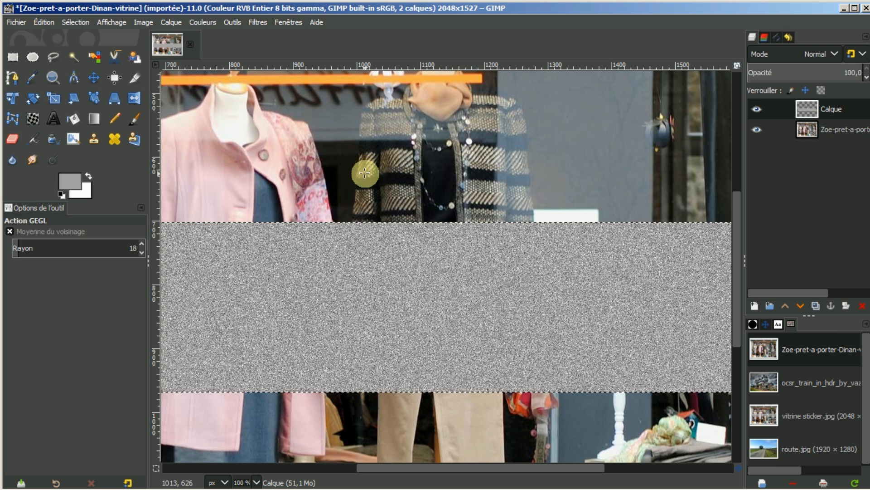
# - Lower the grey band layer's opacity to 69.8 and clear the rectangular selection
pyautogui.scroll(-1, 359, 202)
pyautogui.scroll(-1, 359, 203)
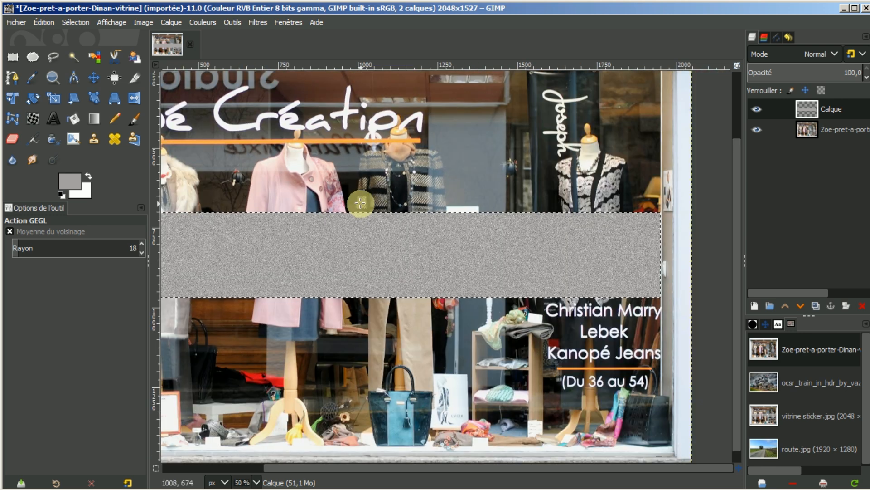
pyautogui.scroll(-1, 359, 203)
pyautogui.moveTo(484, 467); pyautogui.dragTo(398, 470)
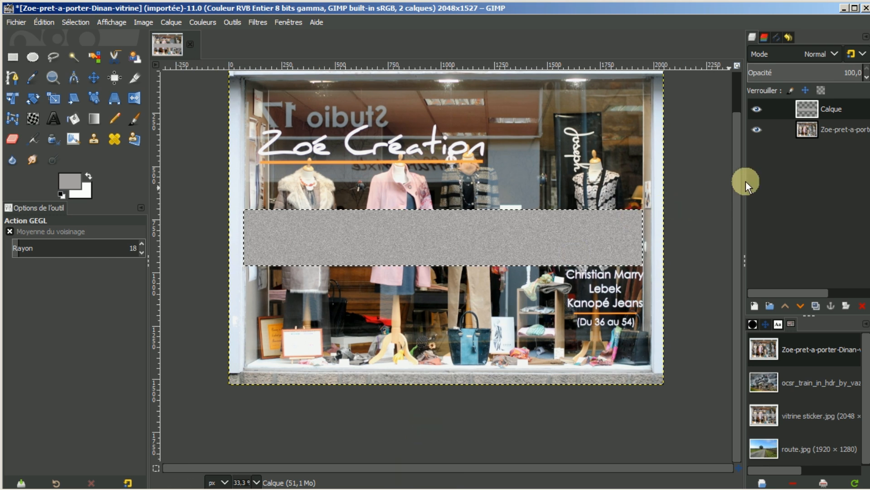
pyautogui.moveTo(739, 182); pyautogui.dragTo(739, 136)
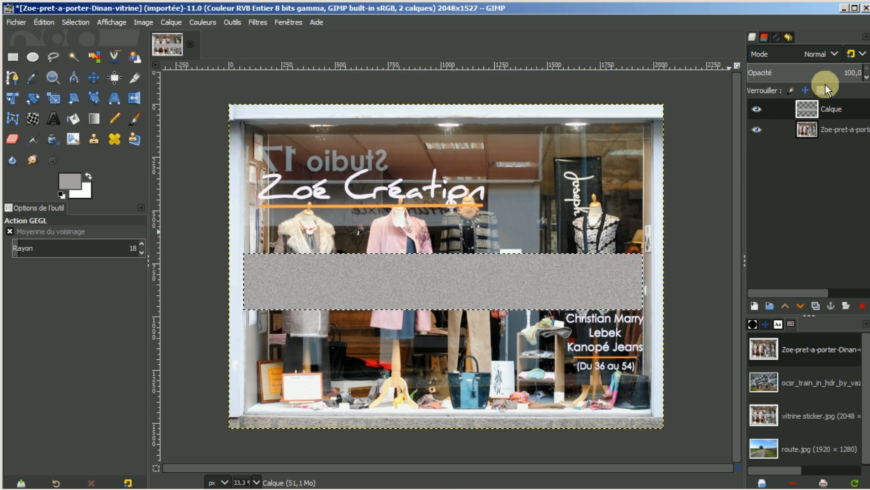
pyautogui.moveTo(843, 70); pyautogui.dragTo(828, 69)
pyautogui.click(79, 21)
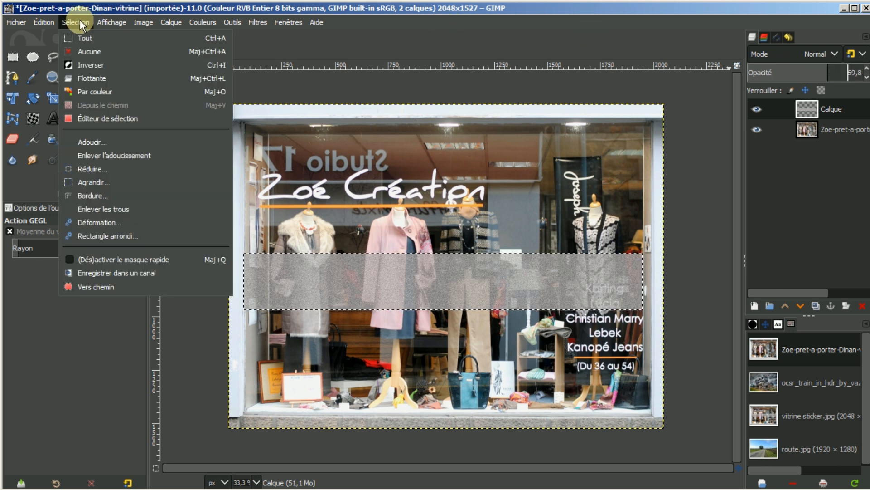
pyautogui.click(83, 53)
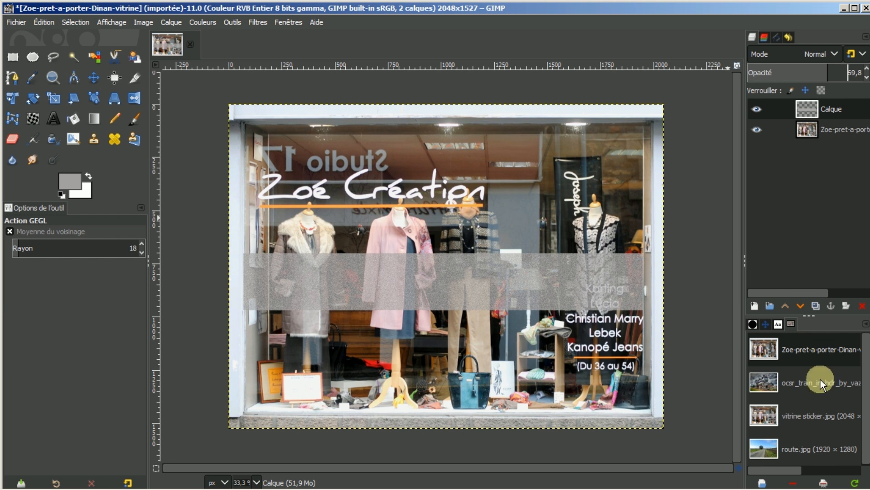
# - Open vitrine sticker.jpg from the document history to view the finished sticker example, and close it again
pyautogui.click(795, 416)
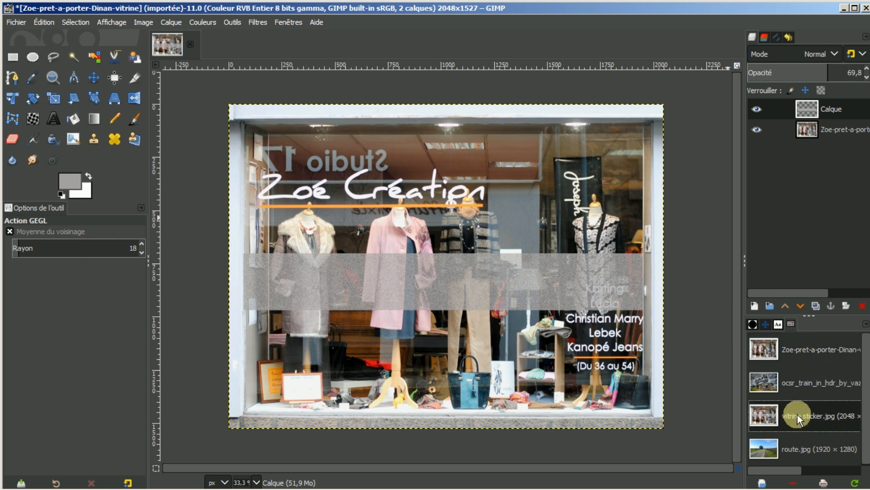
pyautogui.doubleClick(798, 414)
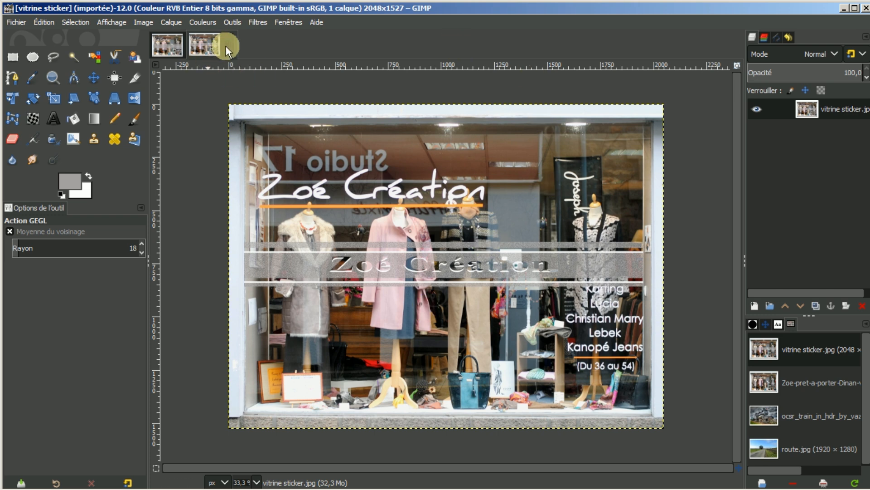
pyautogui.hotkey('ctrl', 'w')
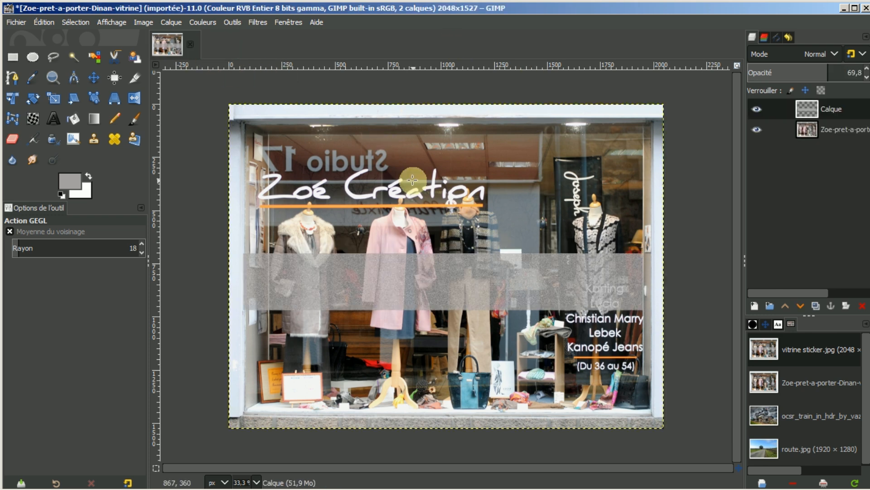
# - Close the shop-window photo without saving its changes and open route.jpg from the document history
pyautogui.click(191, 45)
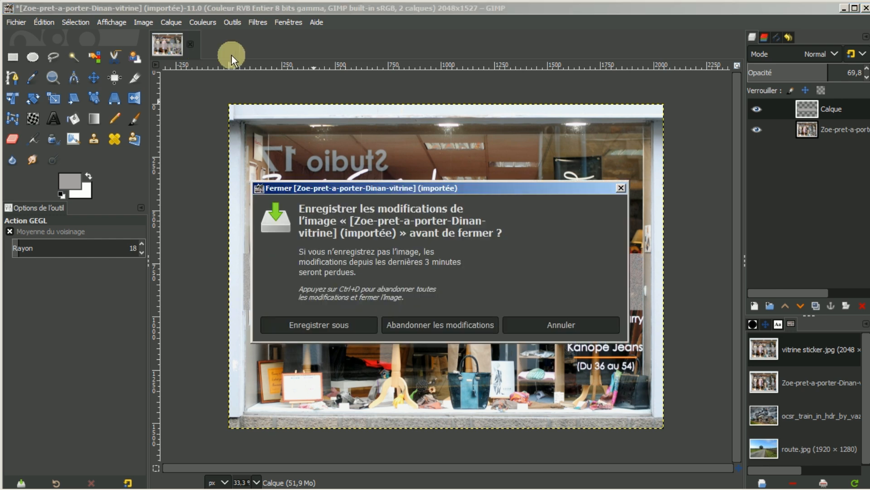
pyautogui.click(420, 324)
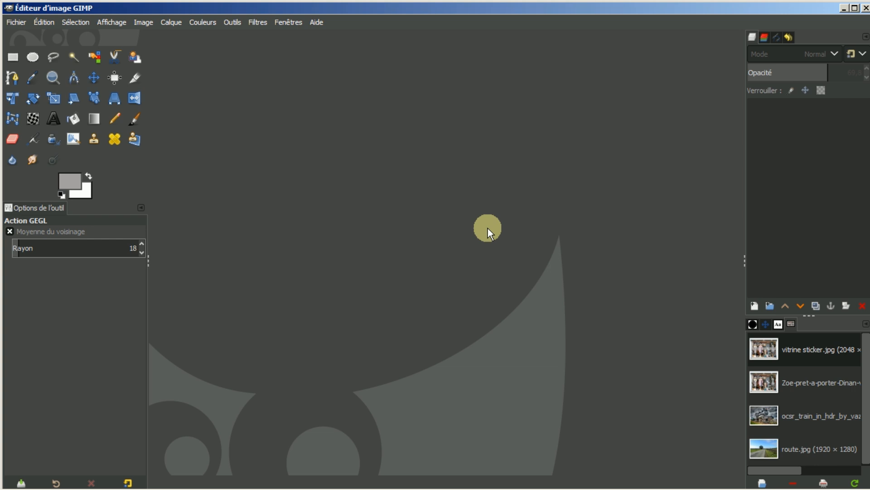
pyautogui.click(810, 448)
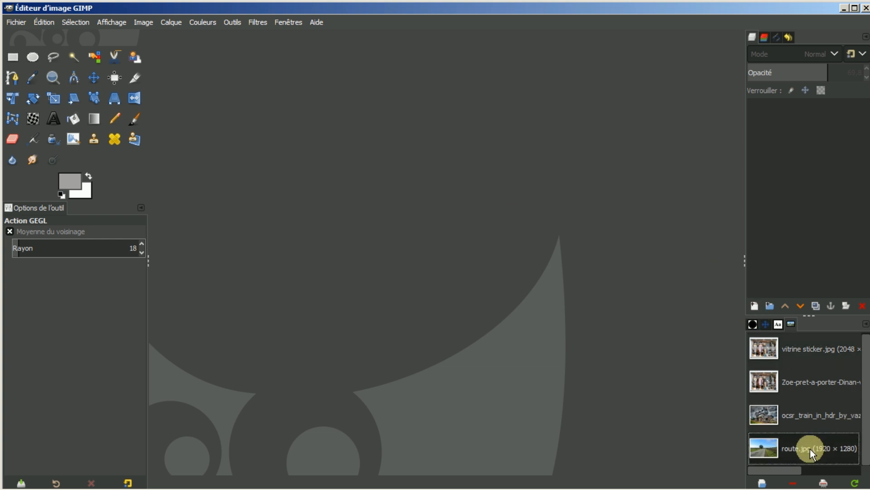
pyautogui.doubleClick(810, 449)
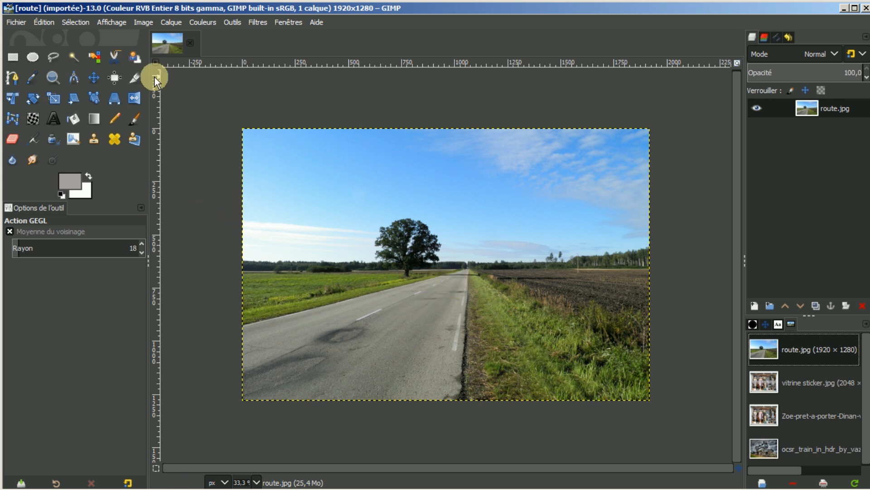
# - Outline the whole road with a straight-sided free selection, adjust its left corner point and validate the selection
pyautogui.click(53, 57)
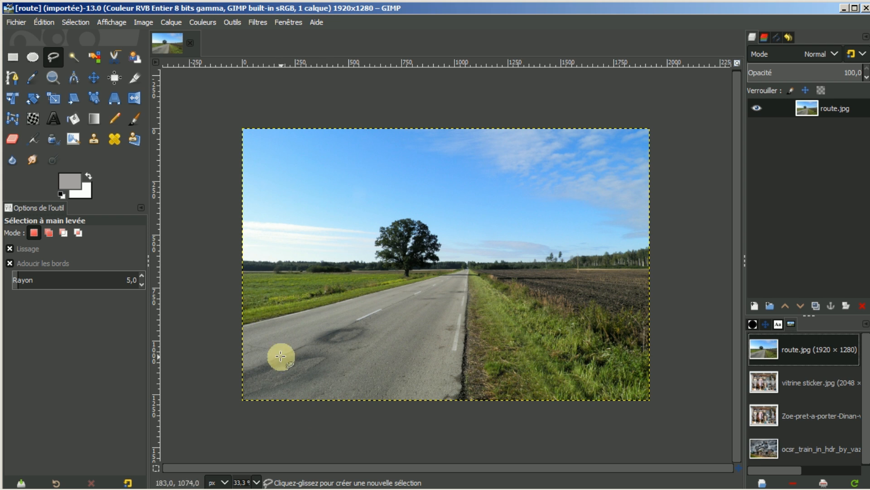
pyautogui.click(234, 327)
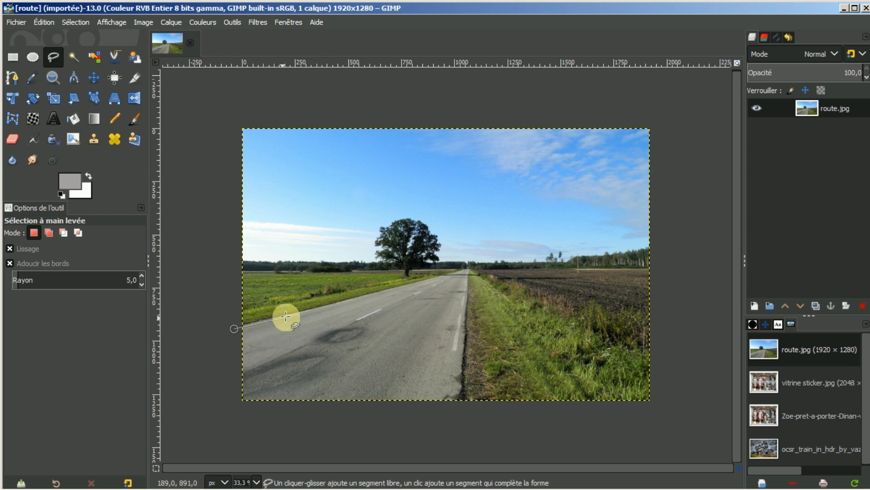
pyautogui.click(467, 268)
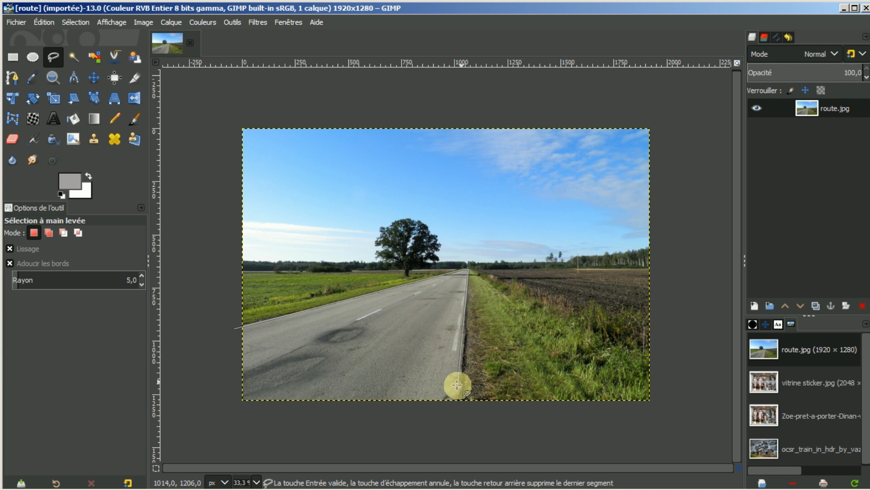
pyautogui.click(459, 407)
pyautogui.click(230, 411)
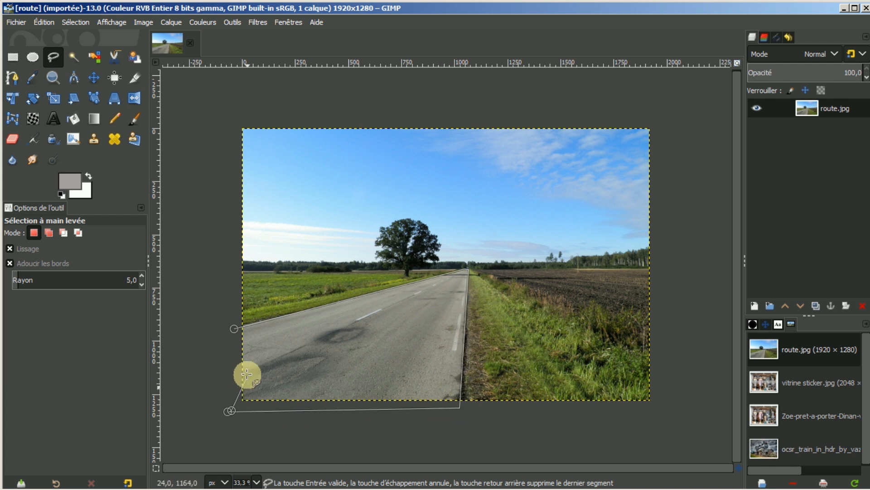
pyautogui.click(236, 329)
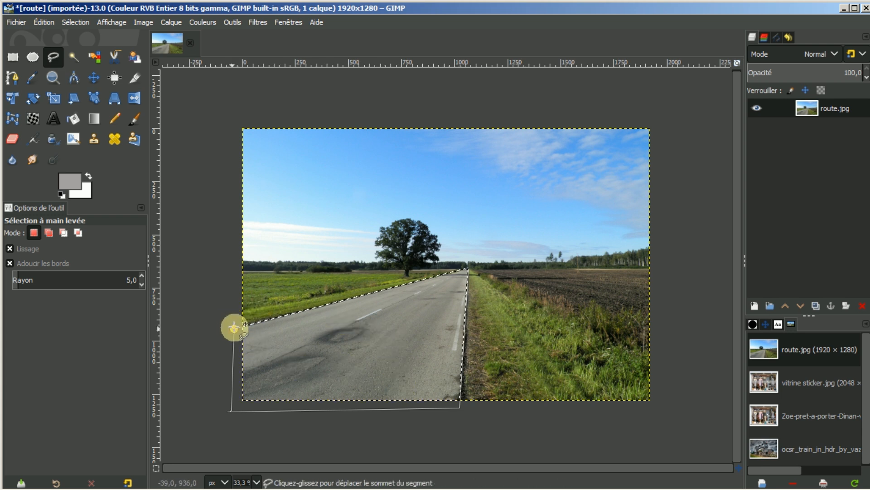
pyautogui.moveTo(233, 326)
pyautogui.mouseDown()
pyautogui.moveTo(237, 311)
pyautogui.moveTo(237, 326)
pyautogui.mouseUp()
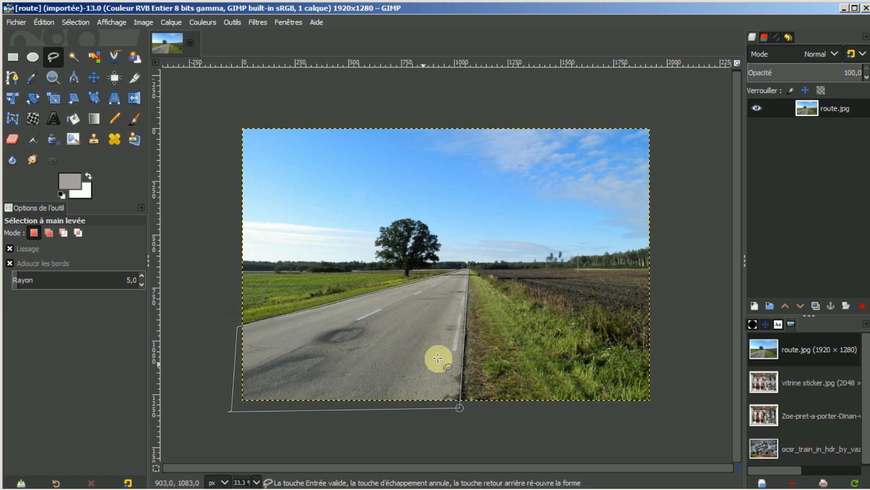
pyautogui.click(392, 330)
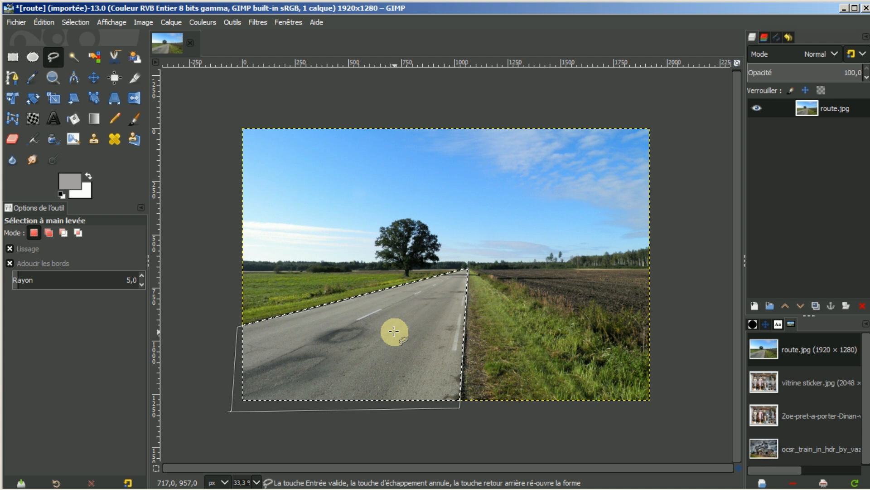
# - Cut the selected road from the photo and paste it back as a new layer
pyautogui.press('ctrl')
pyautogui.hotkey('ctrl', 'x')
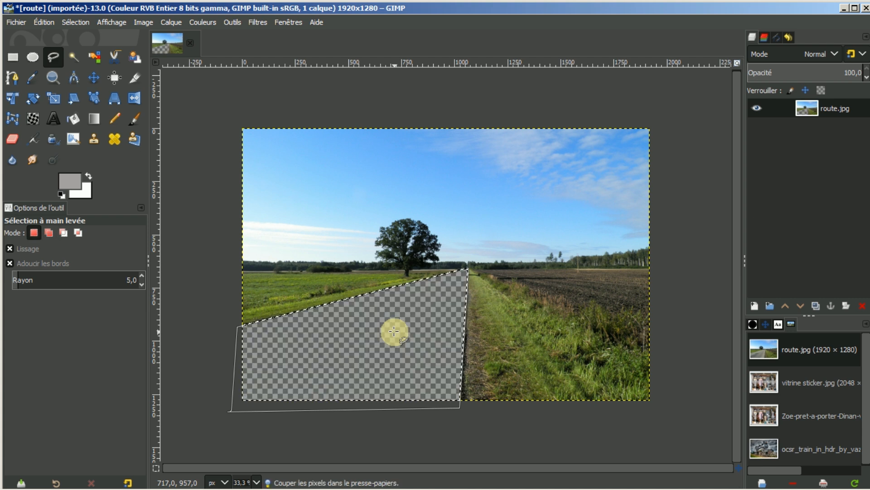
pyautogui.press('ctrl')
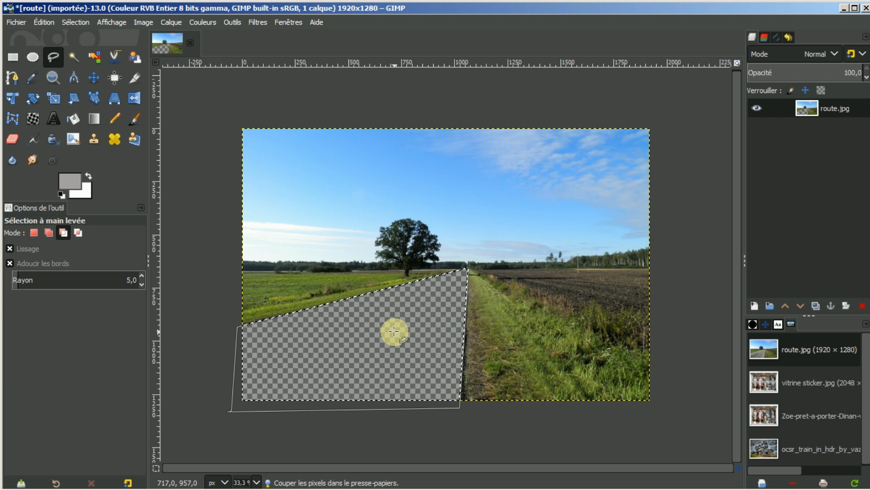
pyautogui.hotkey('ctrl', 'v')
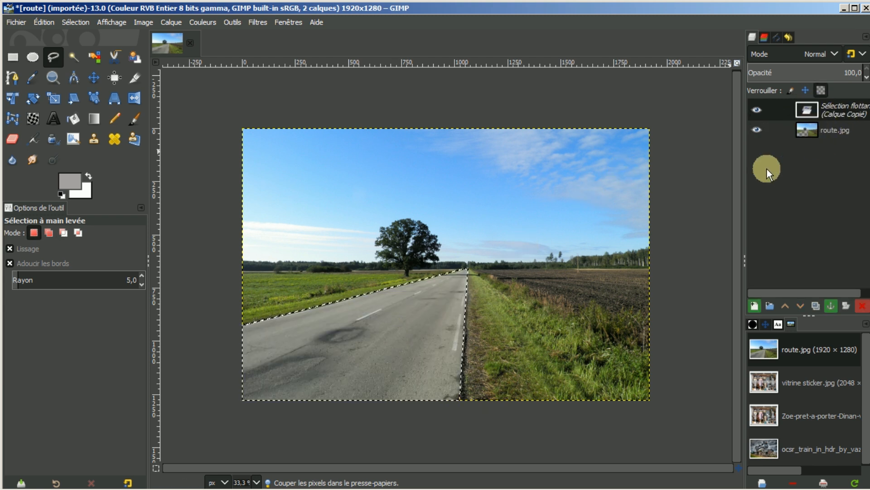
pyautogui.click(753, 306)
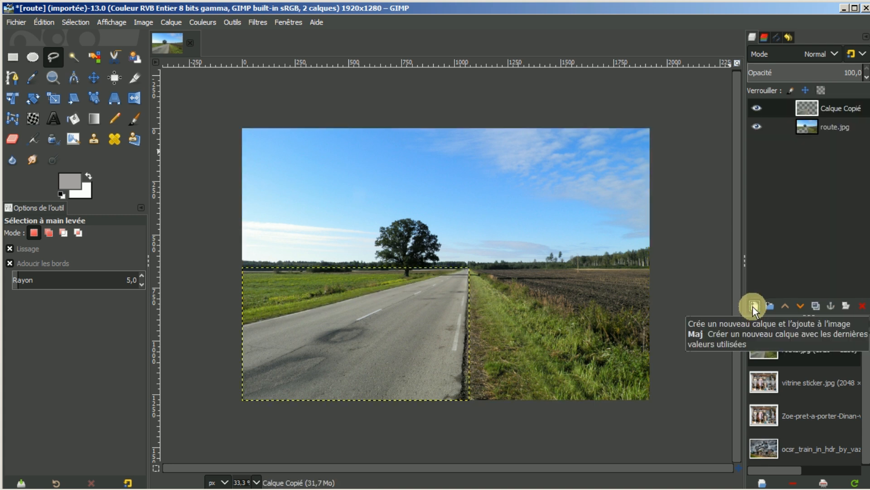
# - Extend the pasted road layer to the image size and add a transparent 1920 × 1280 px layer above it
pyautogui.rightClick(832, 104)
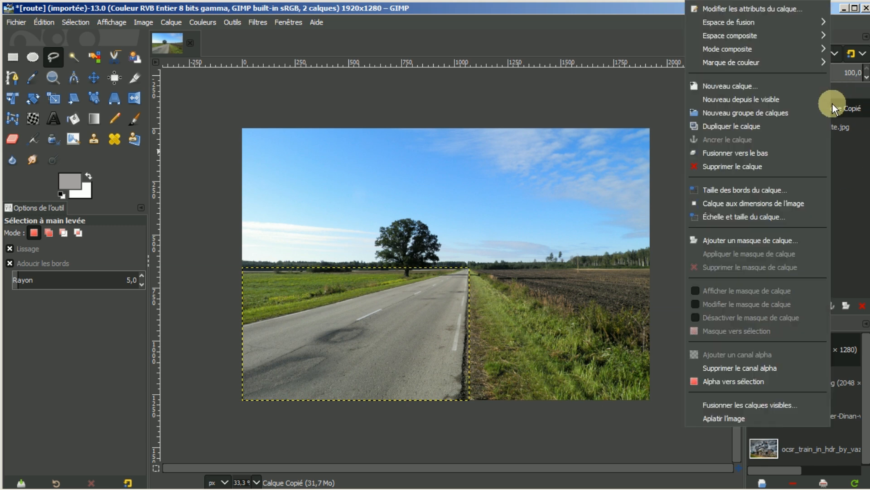
pyautogui.click(769, 205)
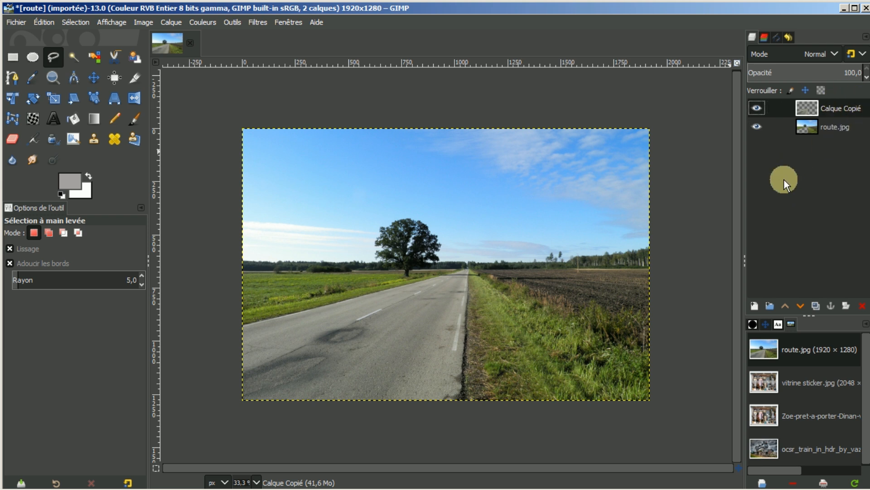
pyautogui.click(754, 306)
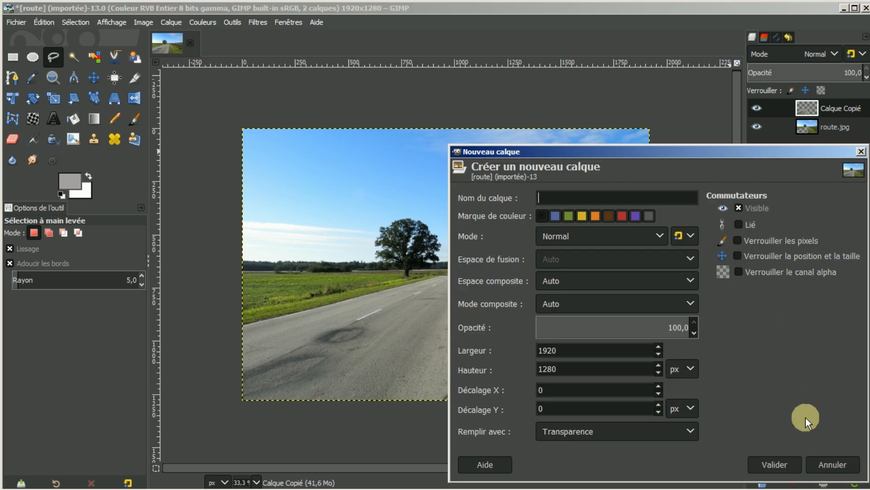
pyautogui.click(783, 473)
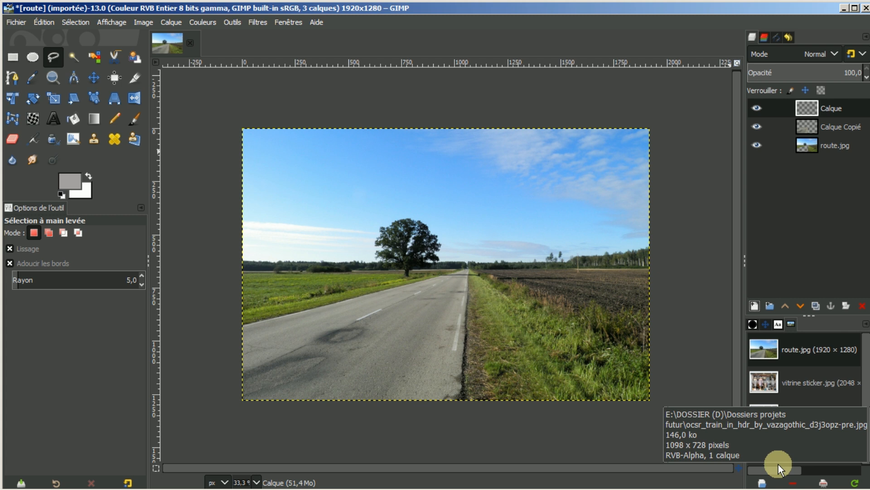
# - Render uniform noise (Bruit uniforme) on the new layer with Taille X 4 and Taille Y 10.013
pyautogui.click(256, 22)
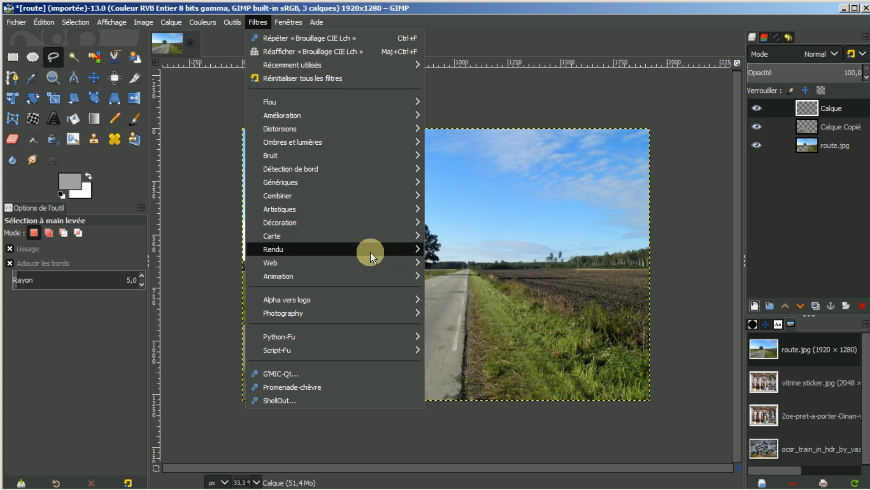
pyautogui.moveTo(371, 252)
pyautogui.moveTo(441, 262)
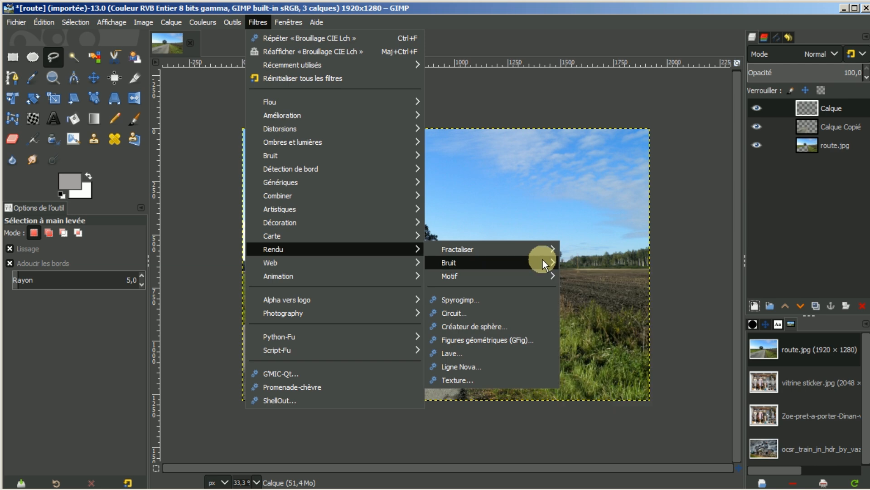
pyautogui.moveTo(543, 260)
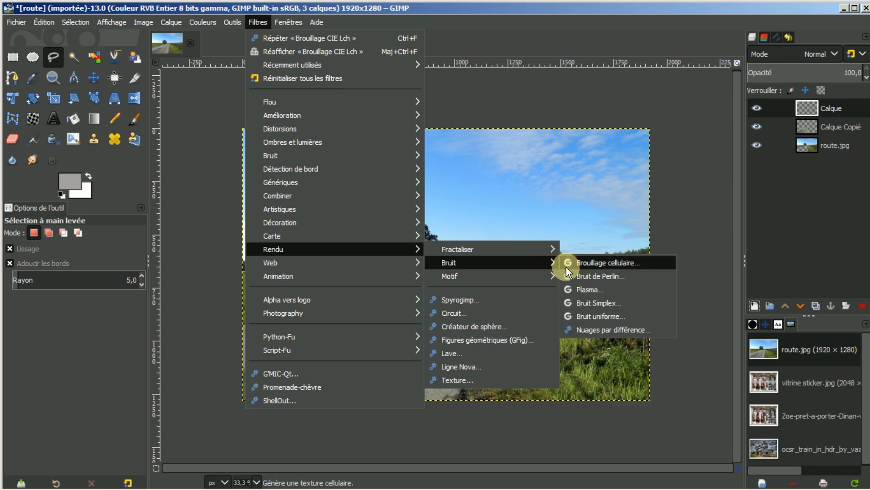
pyautogui.click(589, 315)
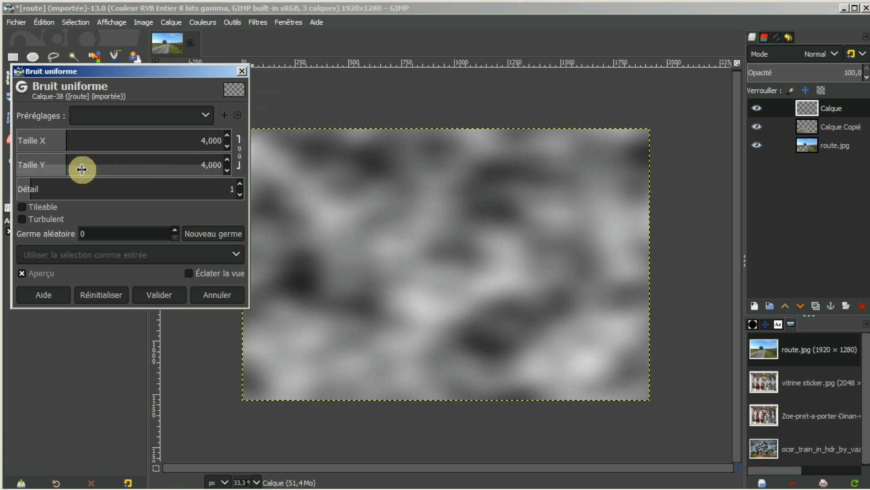
pyautogui.moveTo(65, 158); pyautogui.dragTo(145, 162)
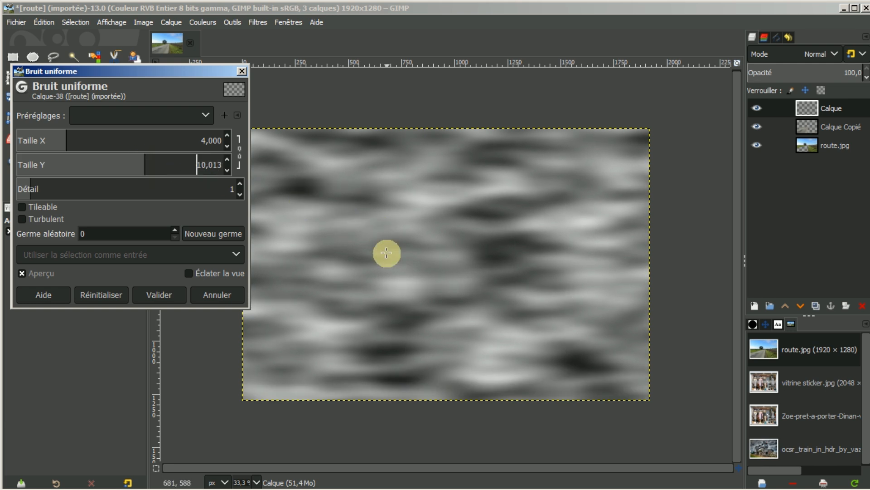
pyautogui.click(159, 294)
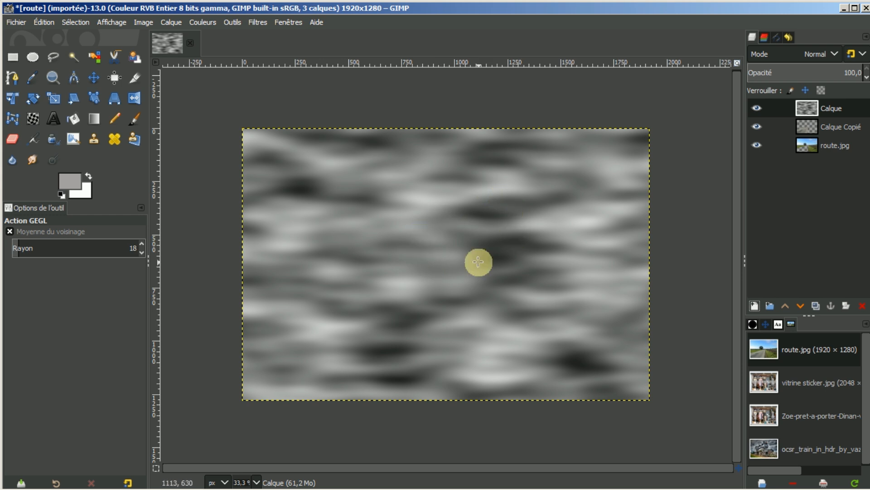
# - Scale the noise layer to 1071 × 620 px so it covers the road area below the horizon
pyautogui.click(56, 97)
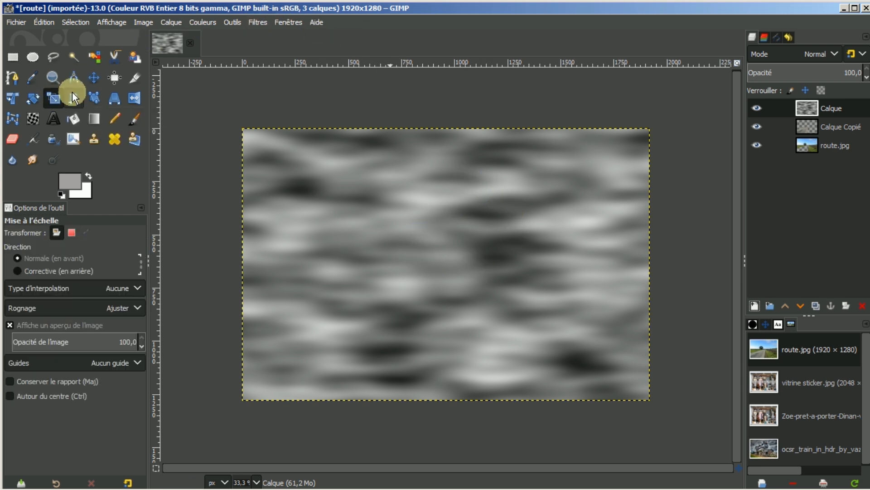
pyautogui.click(467, 219)
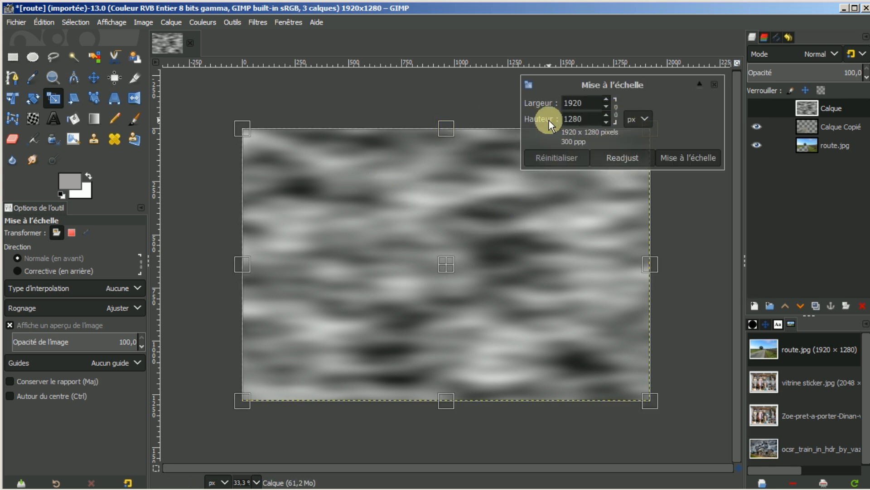
pyautogui.moveTo(448, 125); pyautogui.dragTo(444, 266)
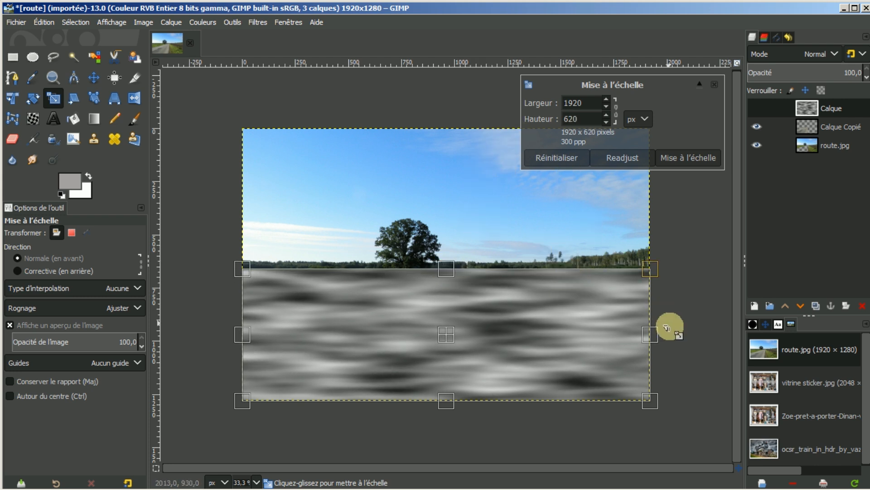
pyautogui.moveTo(649, 335); pyautogui.dragTo(467, 338)
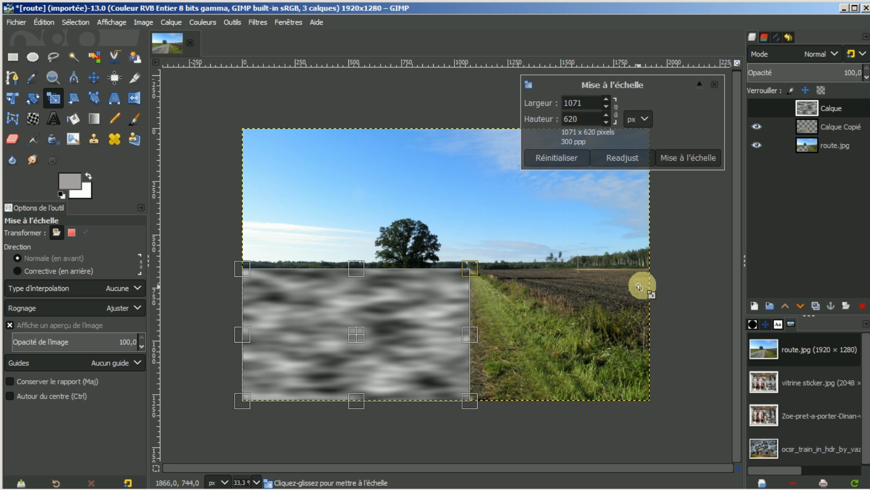
pyautogui.click(695, 158)
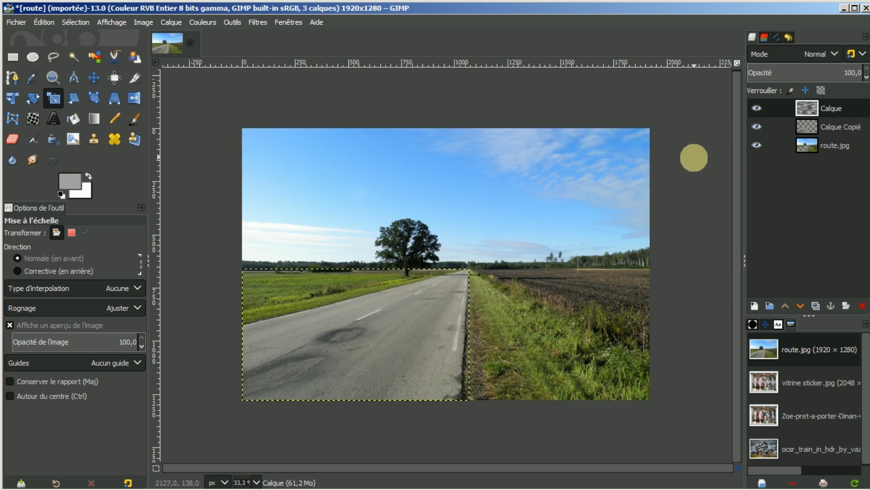
# - Extend the scaled noise layer to the image size and hide it
pyautogui.rightClick(834, 104)
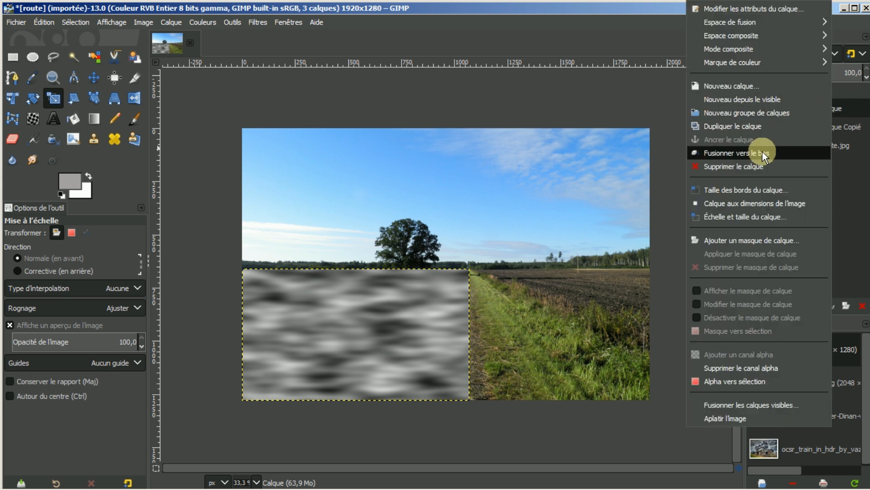
pyautogui.click(727, 203)
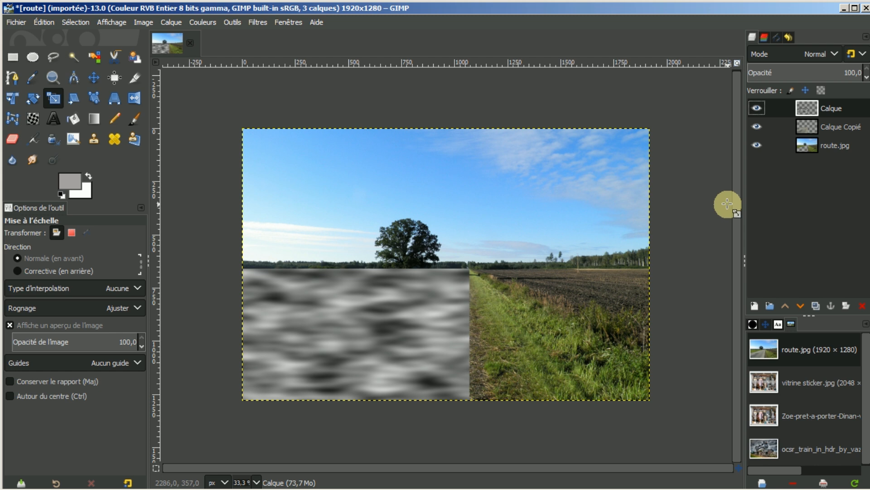
pyautogui.click(757, 108)
# - Make the pasted road layer (Calque Copié) active and toggle its visibility to check the cut-out
pyautogui.click(809, 126)
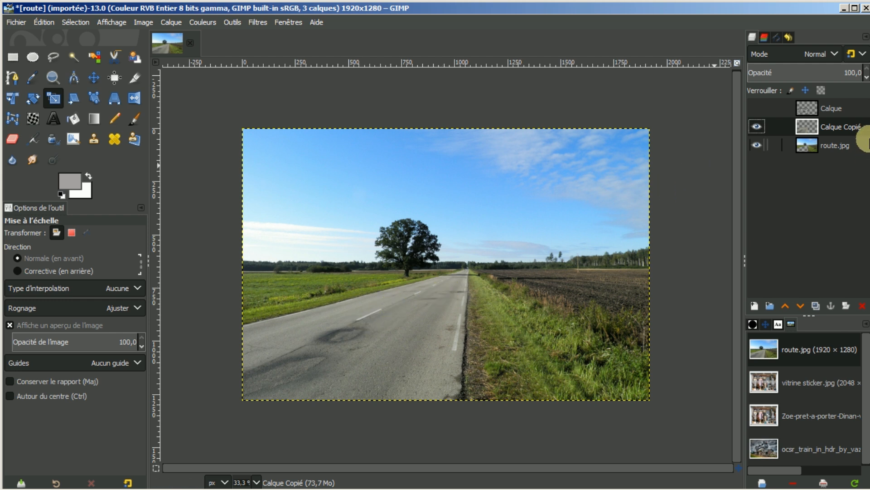
pyautogui.click(755, 127)
pyautogui.click(754, 127)
pyautogui.click(754, 127)
pyautogui.click(754, 127)
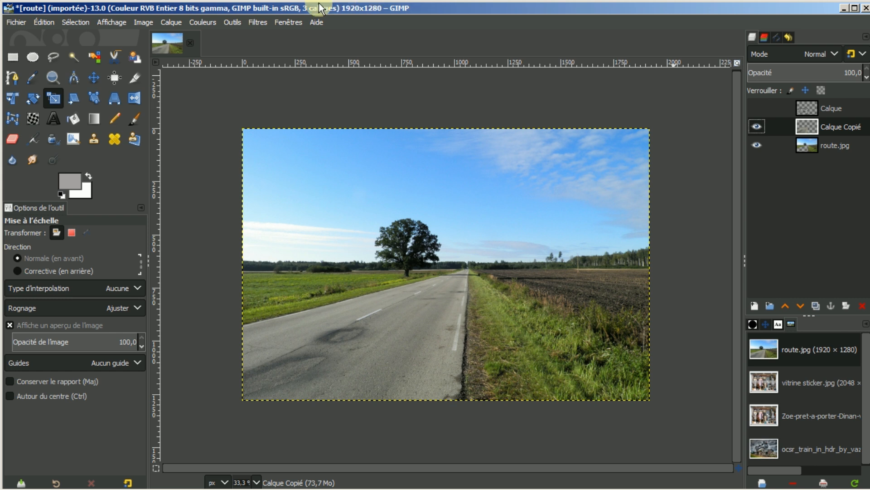
pyautogui.click(255, 22)
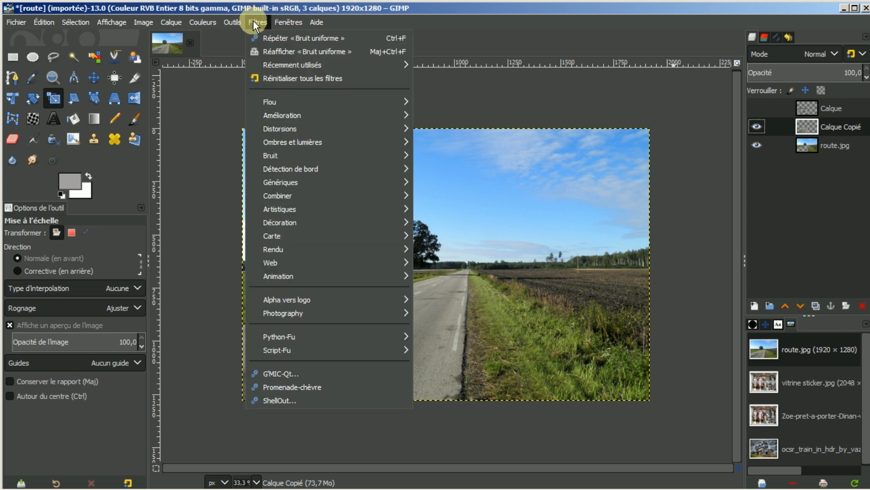
pyautogui.moveTo(279, 129)
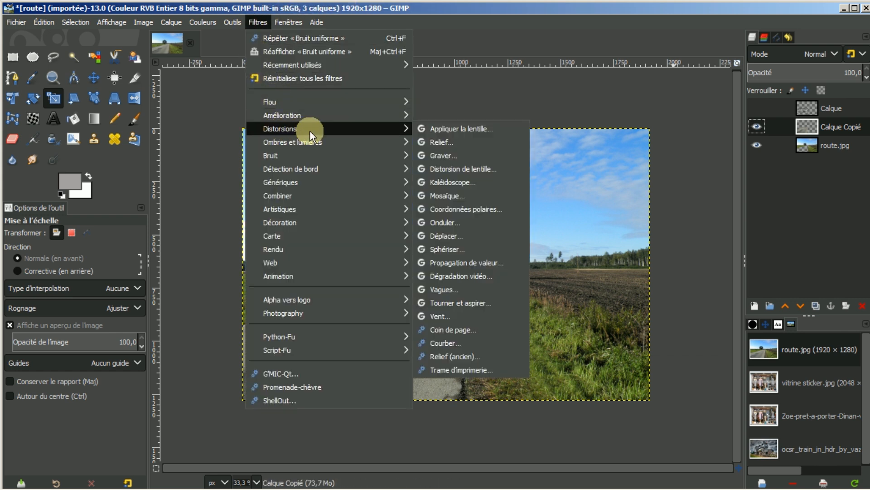
pyautogui.click(437, 221)
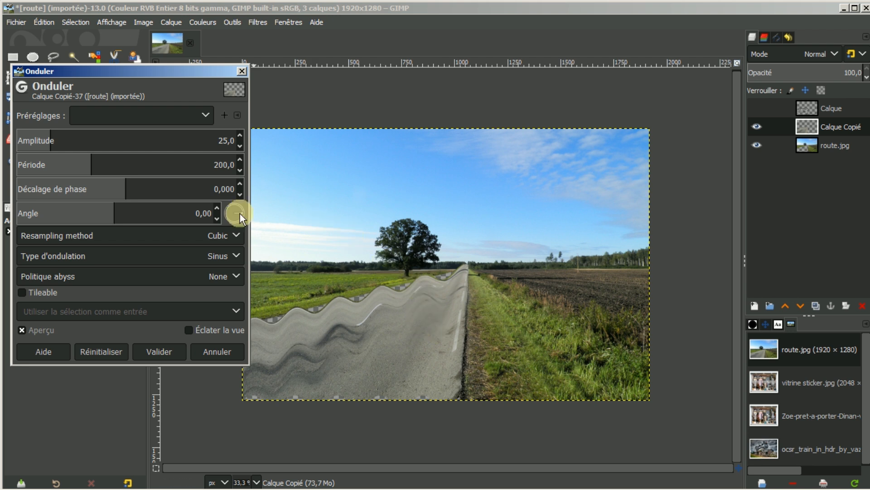
pyautogui.click(208, 114)
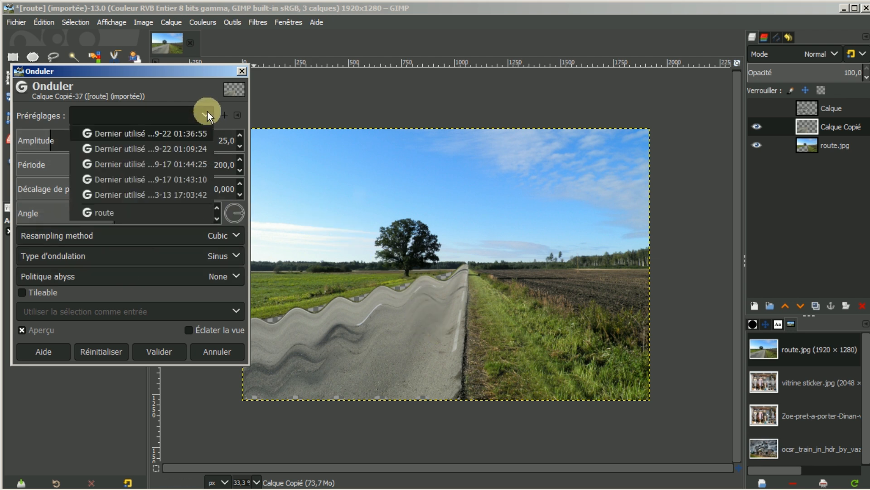
pyautogui.click(99, 213)
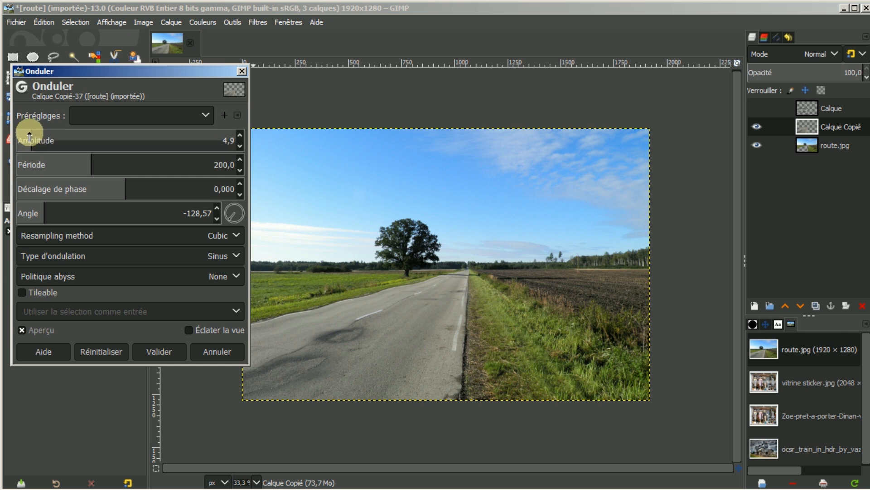
pyautogui.moveTo(30, 134)
pyautogui.mouseDown()
pyautogui.moveTo(45, 138)
pyautogui.moveTo(35, 136)
pyautogui.mouseUp()
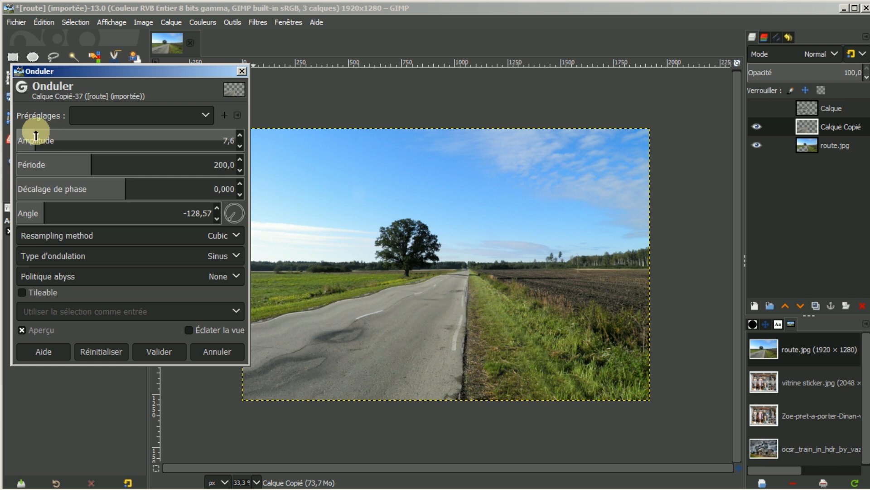
pyautogui.moveTo(36, 136); pyautogui.dragTo(33, 135)
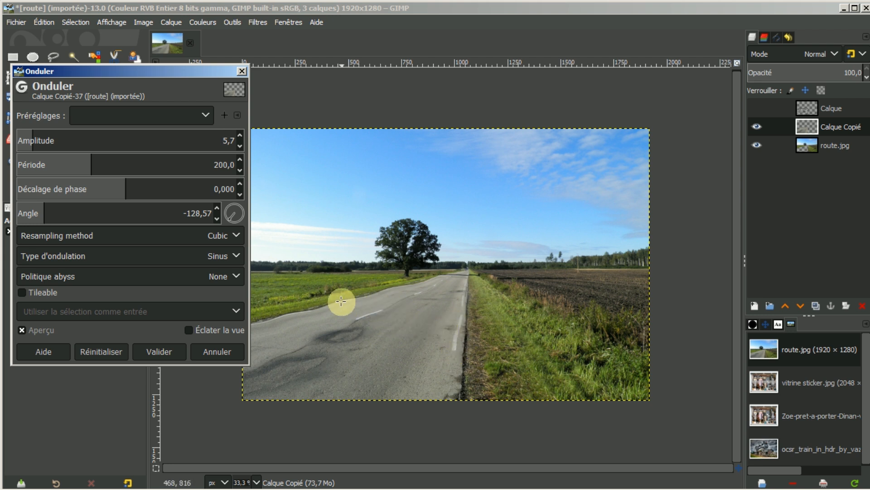
pyautogui.click(212, 353)
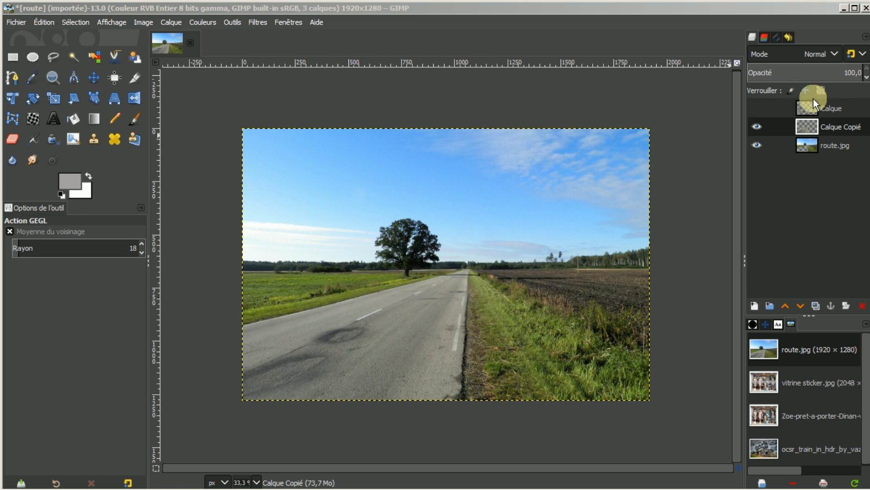
# - Create a selection from the pasted road layer's alpha and shrink it by 20 px
pyautogui.click(756, 126)
pyautogui.click(756, 127)
pyautogui.rightClick(805, 126)
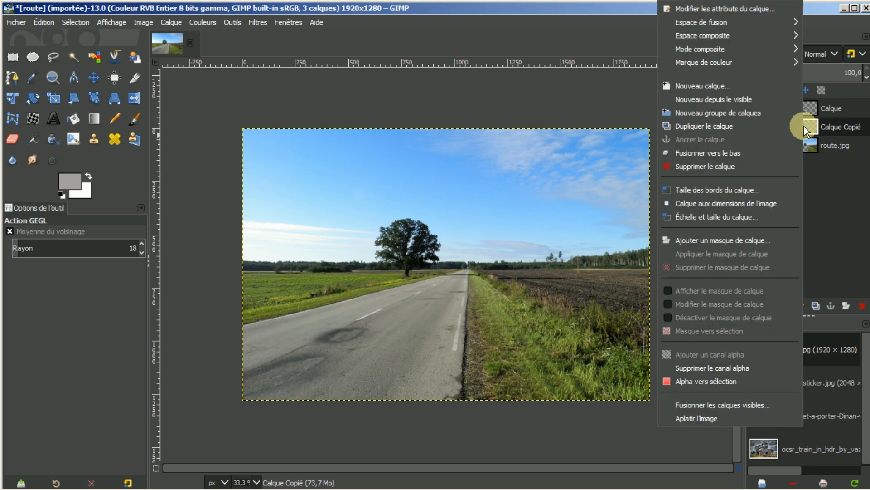
pyautogui.click(722, 382)
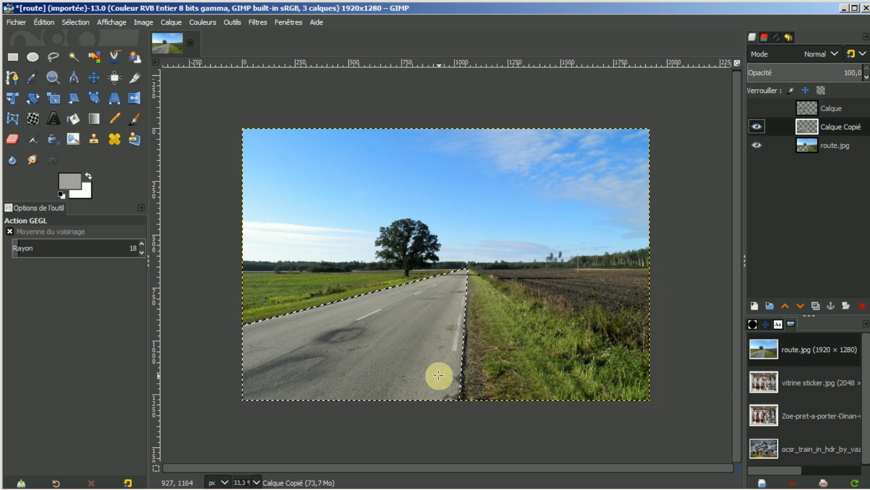
pyautogui.click(69, 21)
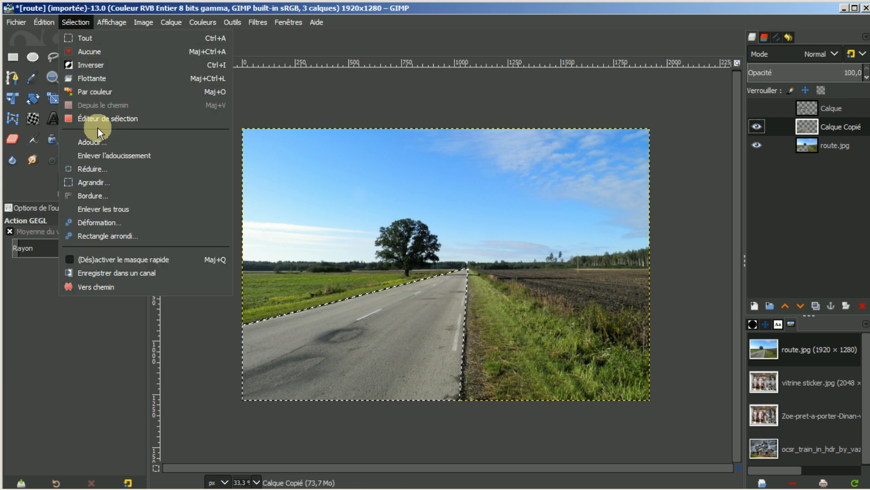
pyautogui.click(97, 170)
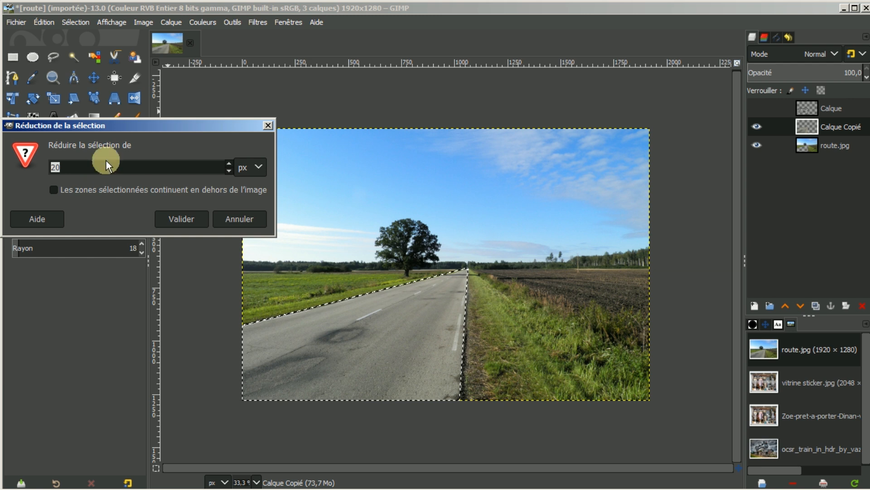
pyautogui.click(183, 220)
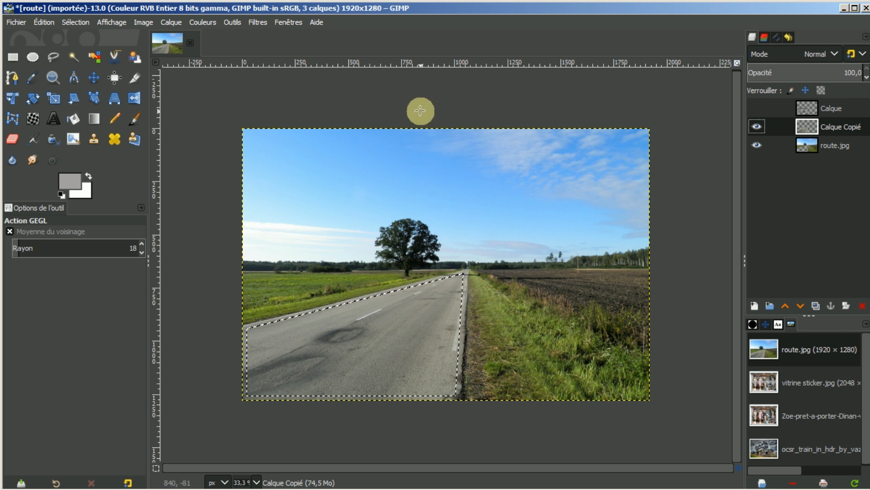
# - Ripple the selected road with Onduler, using the last-used preset (Amplitude 6,6, Période 200,0, Angle -128,57), and remove the selection
pyautogui.click(255, 20)
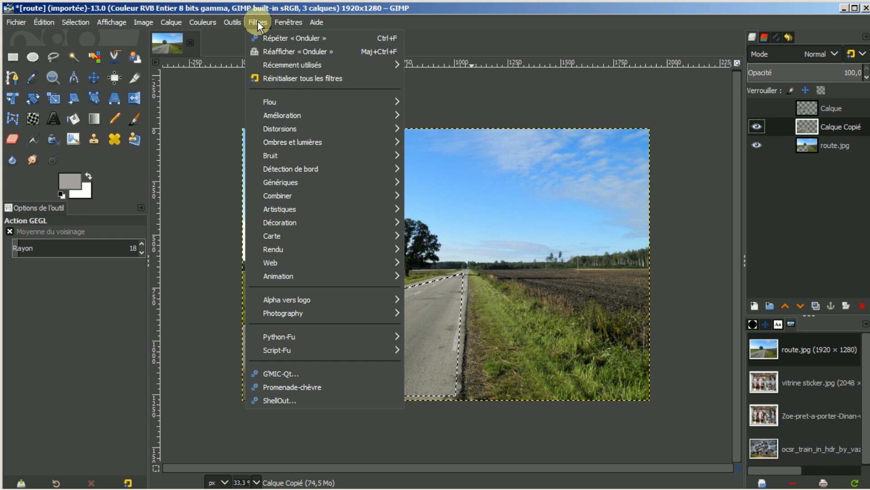
pyautogui.click(281, 51)
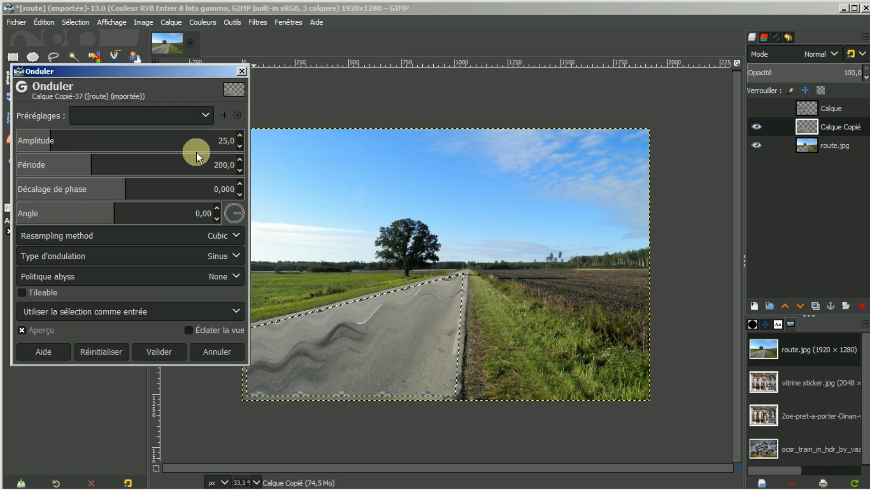
pyautogui.click(207, 114)
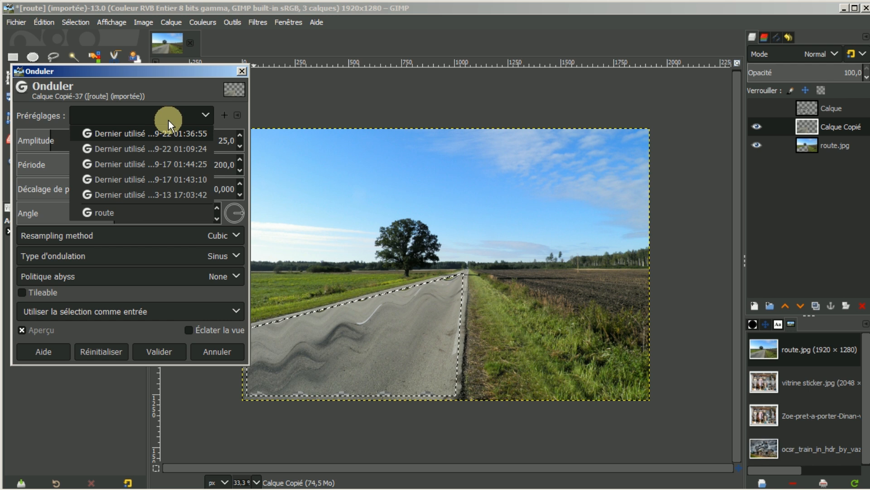
pyautogui.click(137, 132)
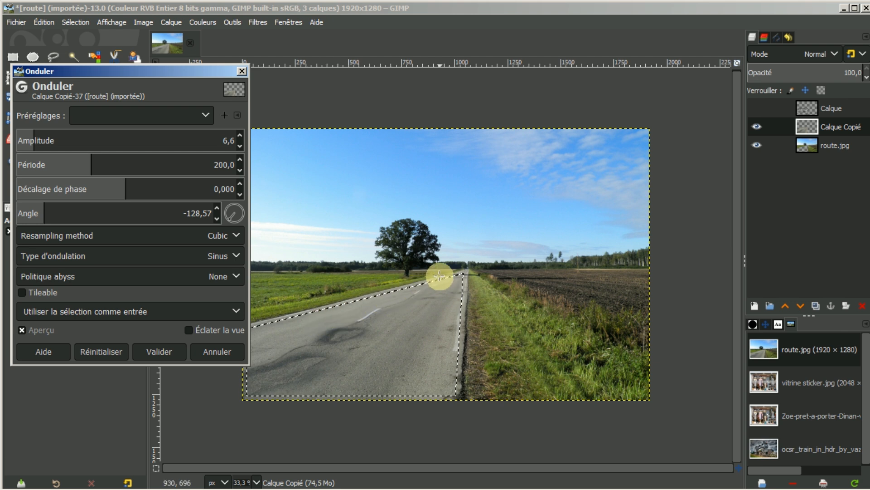
pyautogui.click(165, 352)
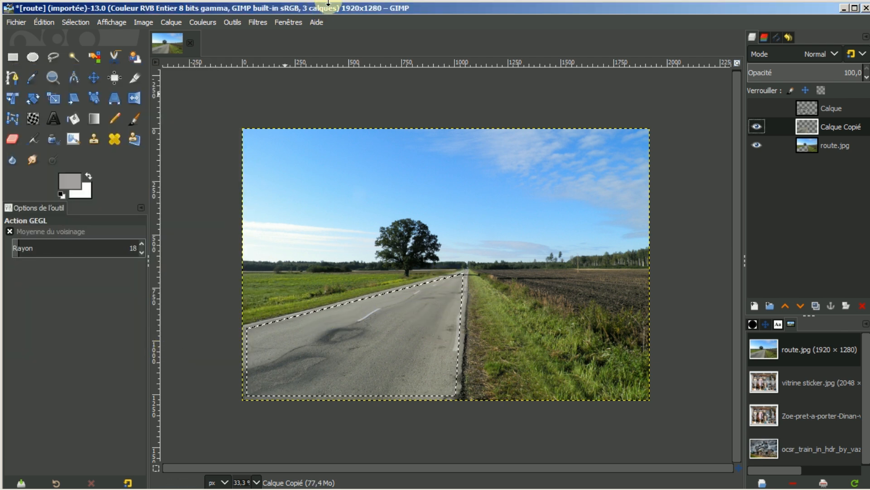
pyautogui.click(75, 23)
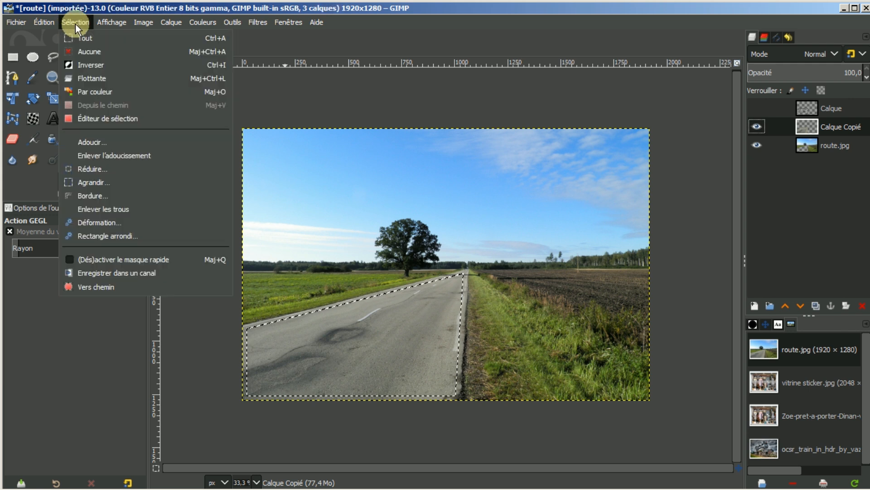
pyautogui.click(94, 52)
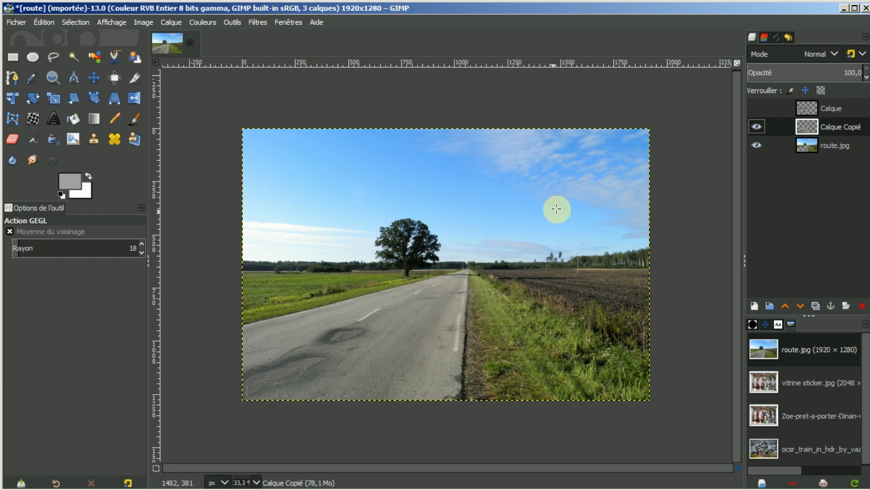
# - Show the noise layer and raise the route.jpg layer to the top of the layer stack
pyautogui.click(758, 109)
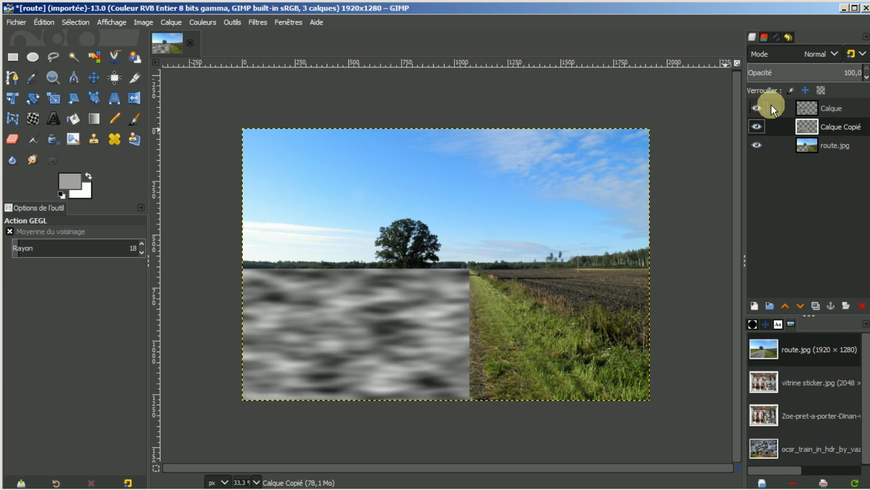
pyautogui.click(809, 147)
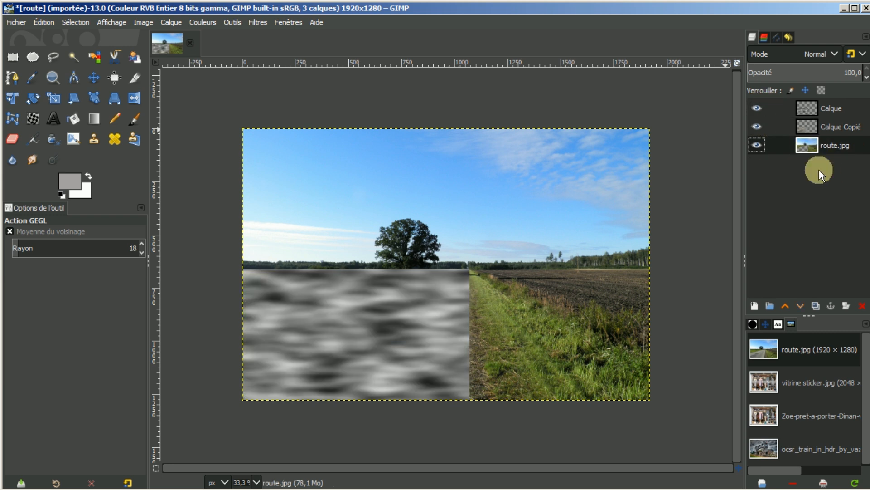
pyautogui.click(783, 306)
pyautogui.click(784, 306)
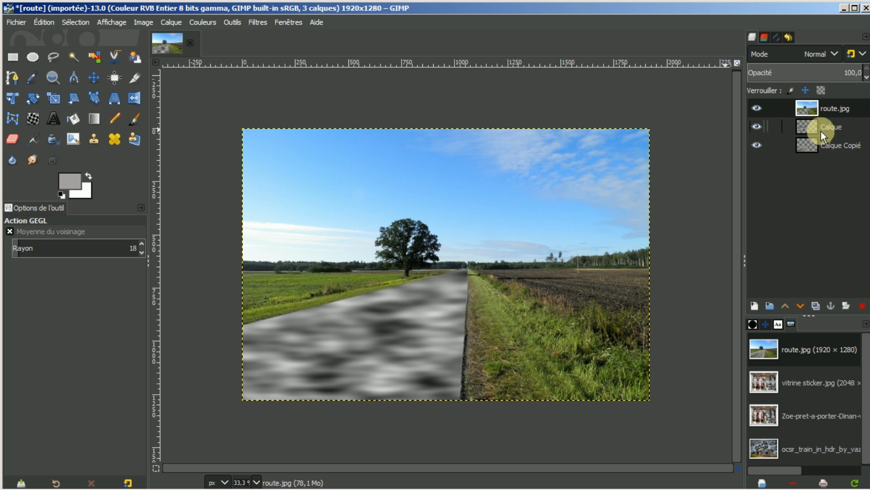
# - Set the noise layer's blend mode to Multiplier
pyautogui.click(757, 125)
pyautogui.click(809, 124)
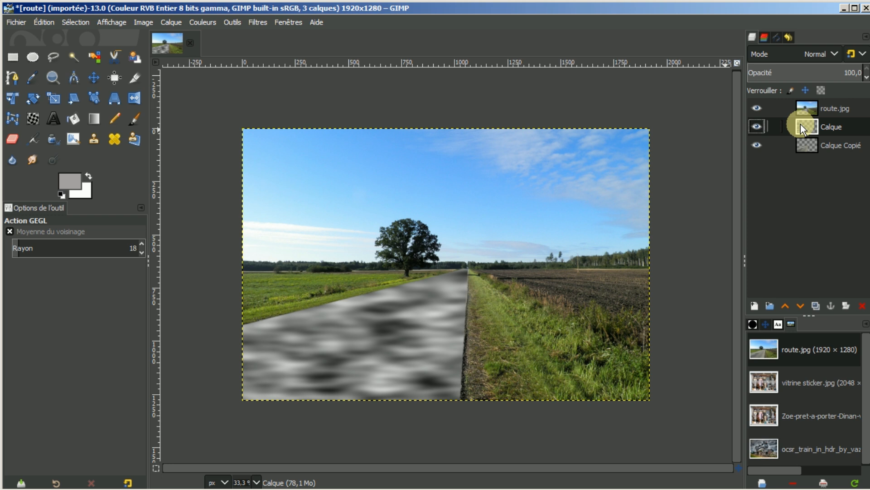
pyautogui.click(838, 53)
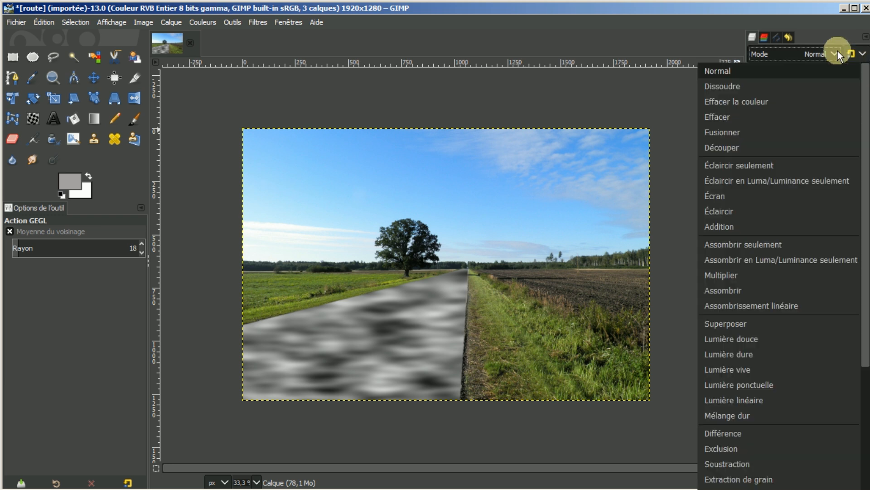
pyautogui.click(755, 275)
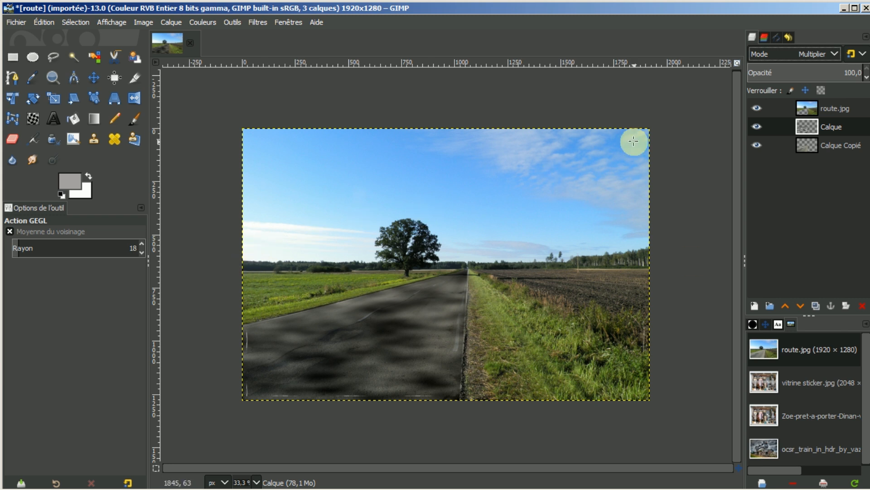
# - Merge the Multiplier noise layer down into the Calque Copié layer beneath it
pyautogui.rightClick(813, 131)
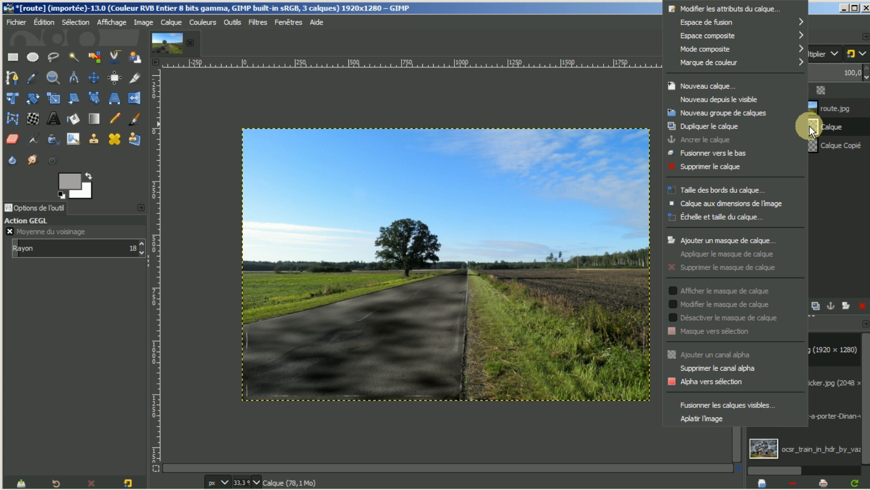
pyautogui.click(729, 152)
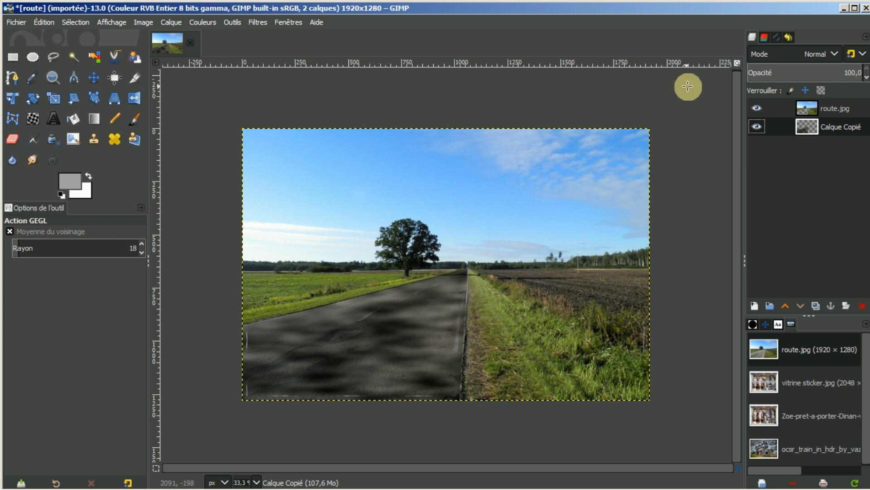
# - Heal the stray edge marks around the road on Calque Copié with the Correcteur tool, sampling clean shaded asphalt as the source
pyautogui.click(116, 140)
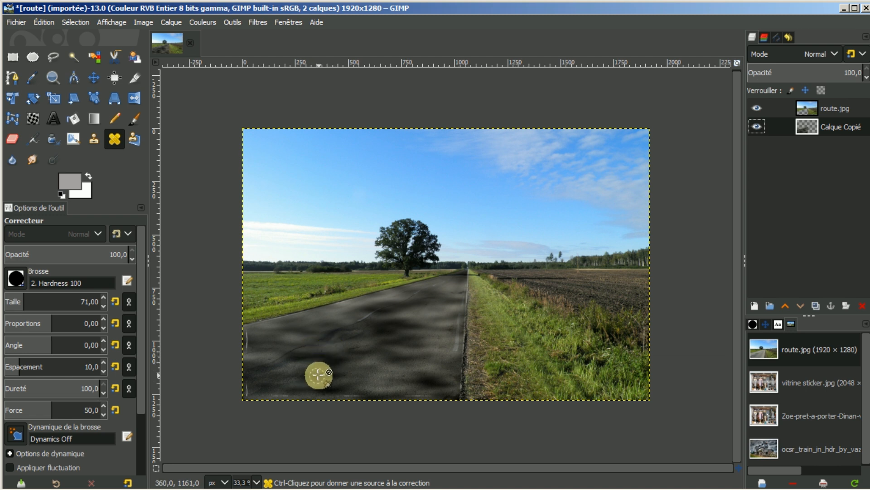
pyautogui.click(324, 346)
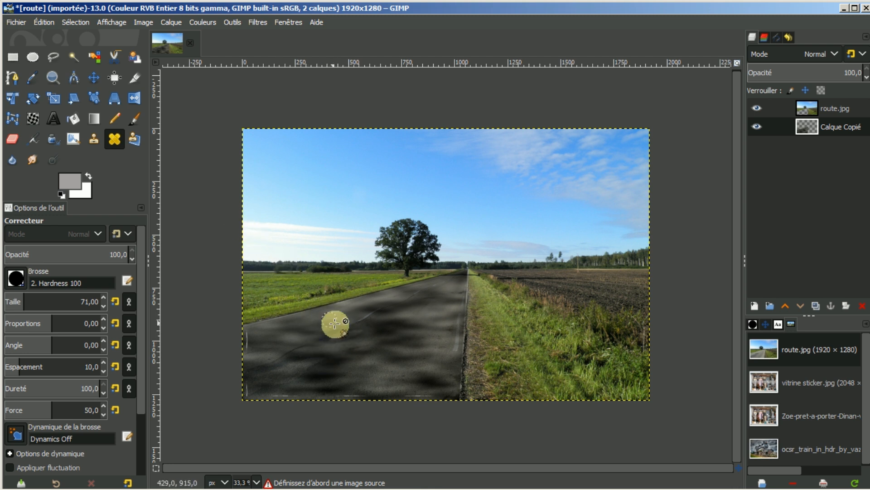
pyautogui.keyDown('ctrl'); pyautogui.click(347, 339); pyautogui.keyUp('ctrl')
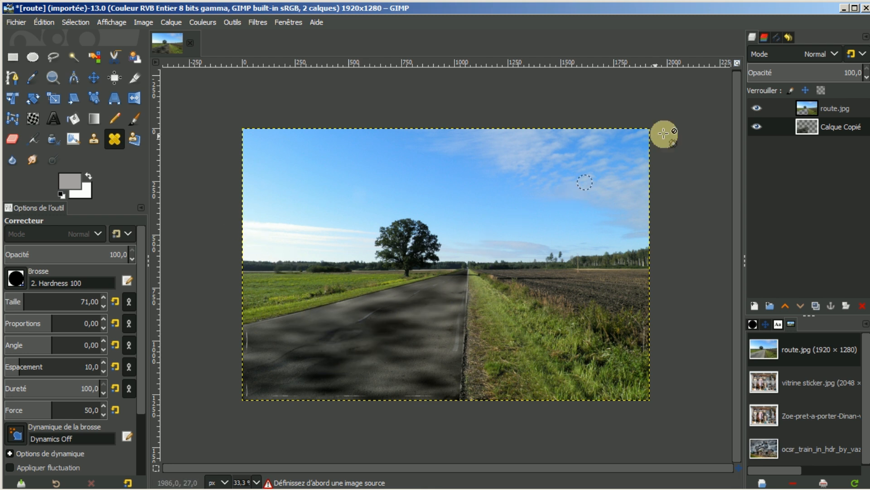
pyautogui.click(805, 126)
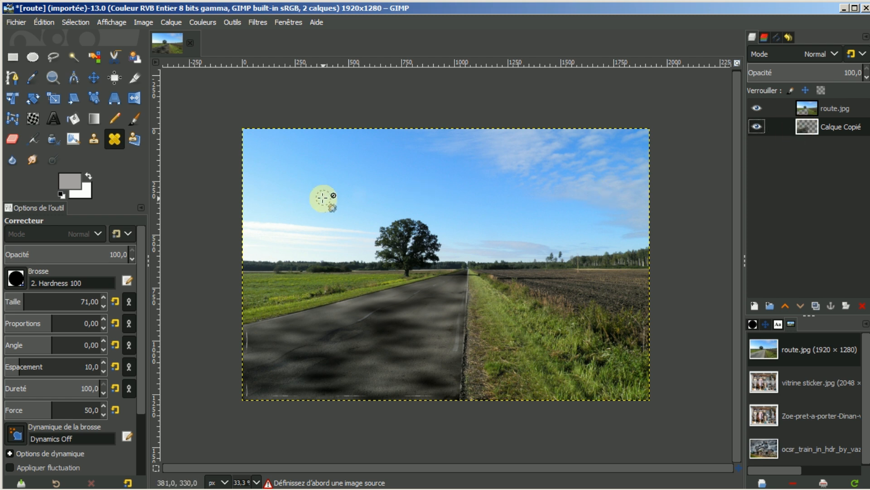
pyautogui.keyDown('ctrl'); pyautogui.click(333, 346); pyautogui.keyUp('ctrl')
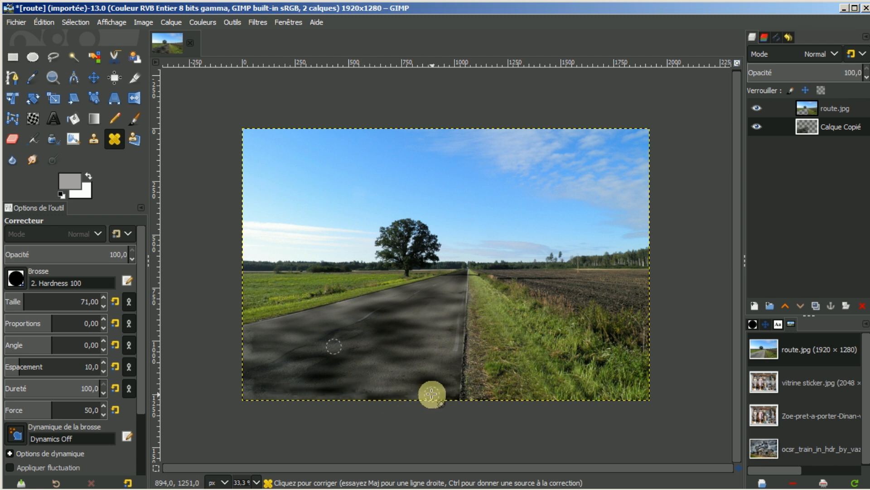
pyautogui.click(460, 368)
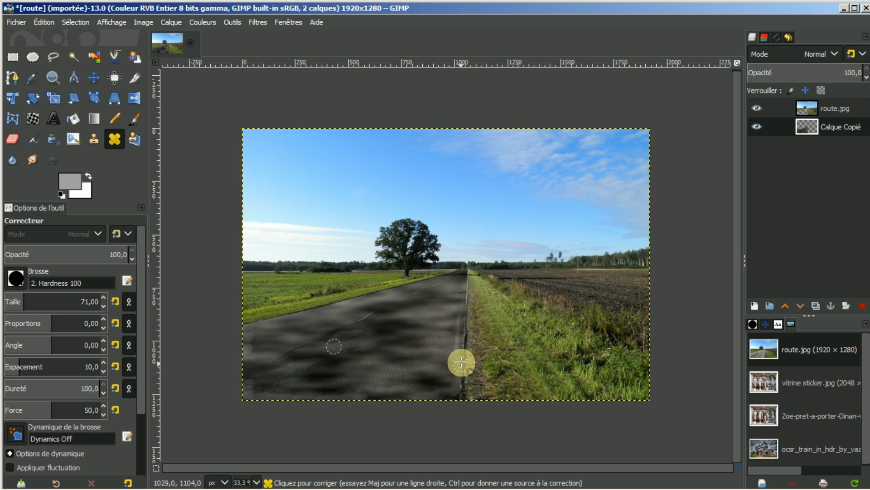
pyautogui.click(462, 354)
pyautogui.click(464, 342)
pyautogui.click(470, 315)
pyautogui.click(471, 307)
pyautogui.click(471, 299)
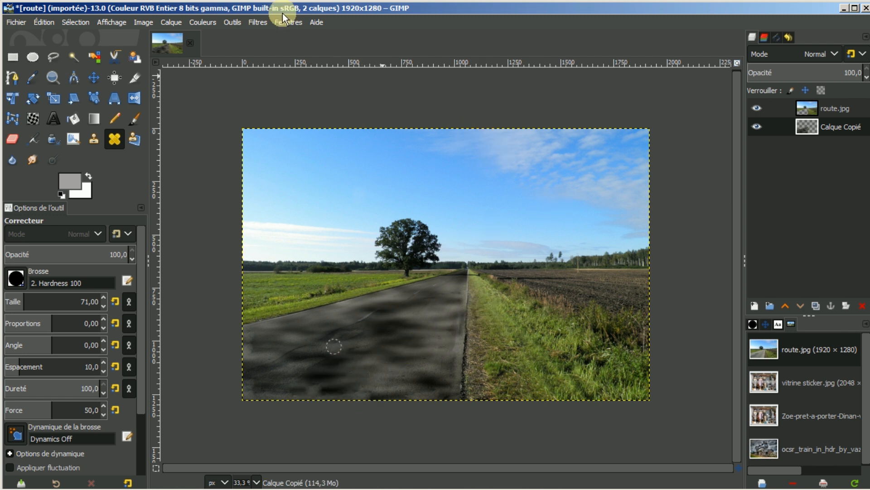
pyautogui.click(72, 23)
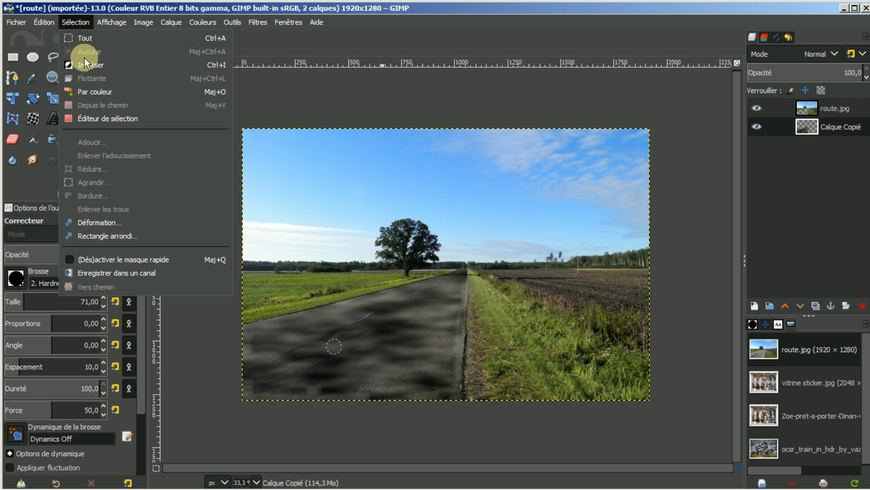
pyautogui.click(598, 103)
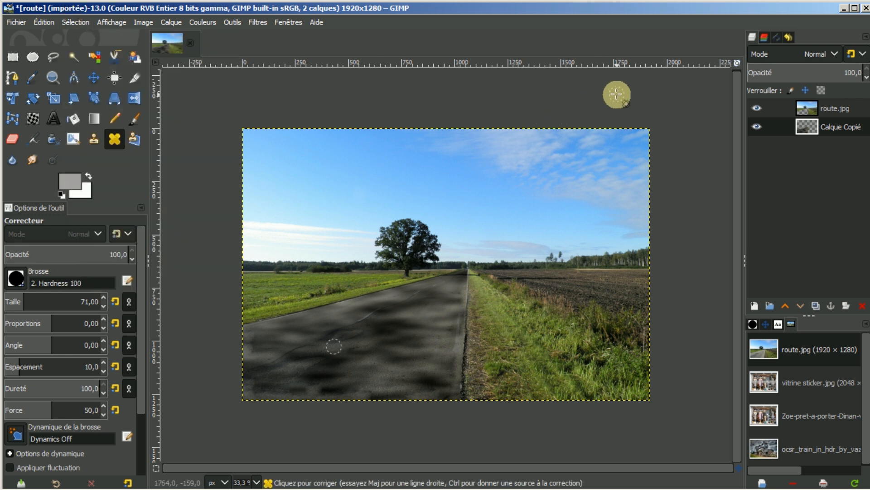
# - Merge the route.jpg layer down into the Calque Copié layer
pyautogui.click(94, 77)
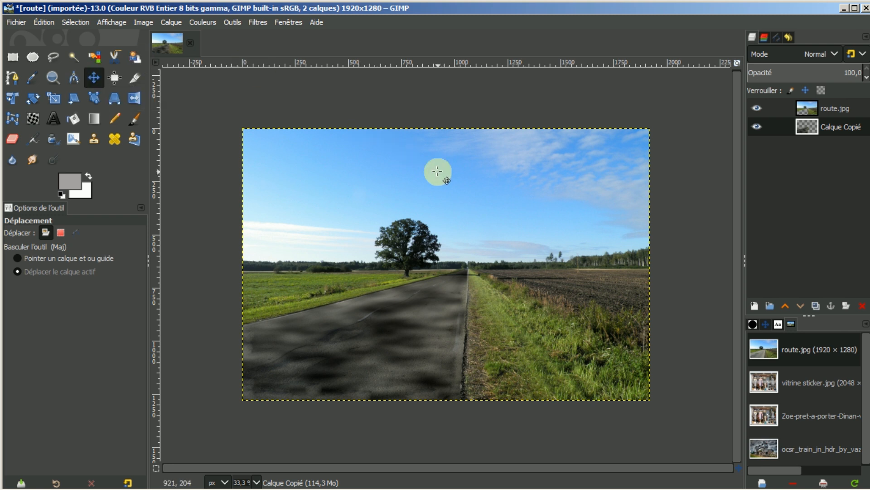
pyautogui.rightClick(829, 108)
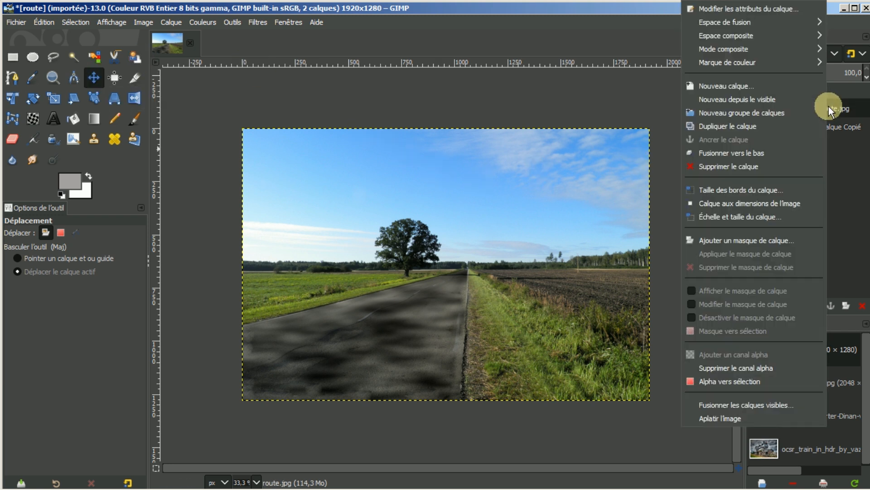
pyautogui.click(761, 153)
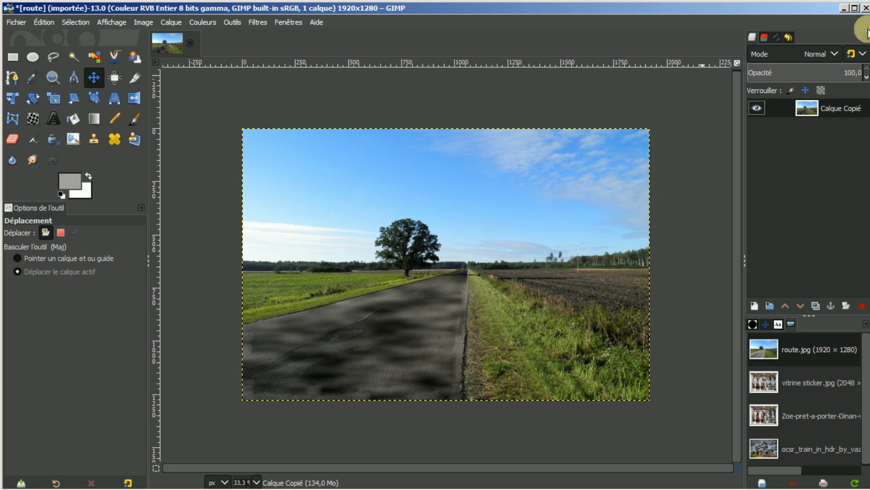
# - Add a transparent 1920 × 1280 px layer and fill it with the dark blue foreground colour 252936
pyautogui.click(754, 305)
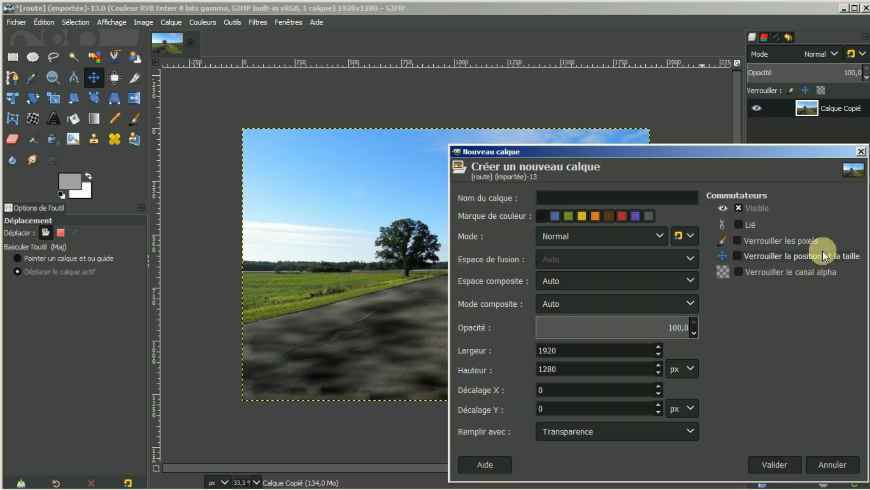
pyautogui.click(768, 465)
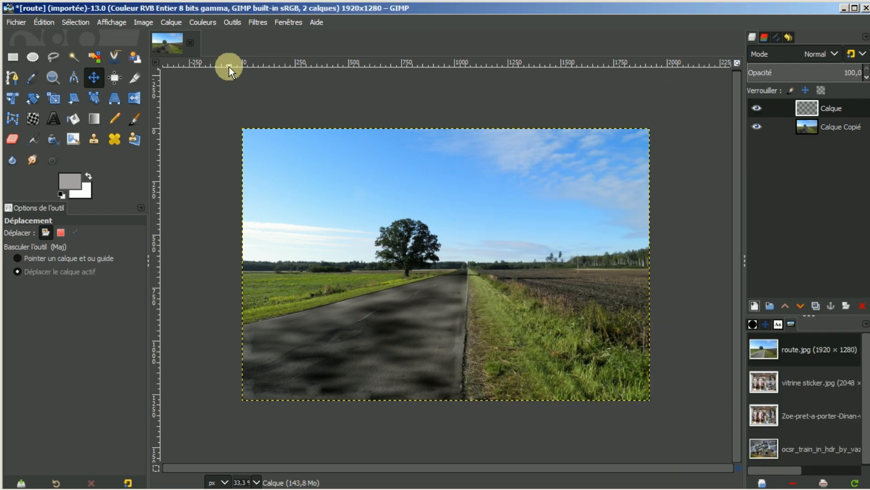
pyautogui.click(93, 177)
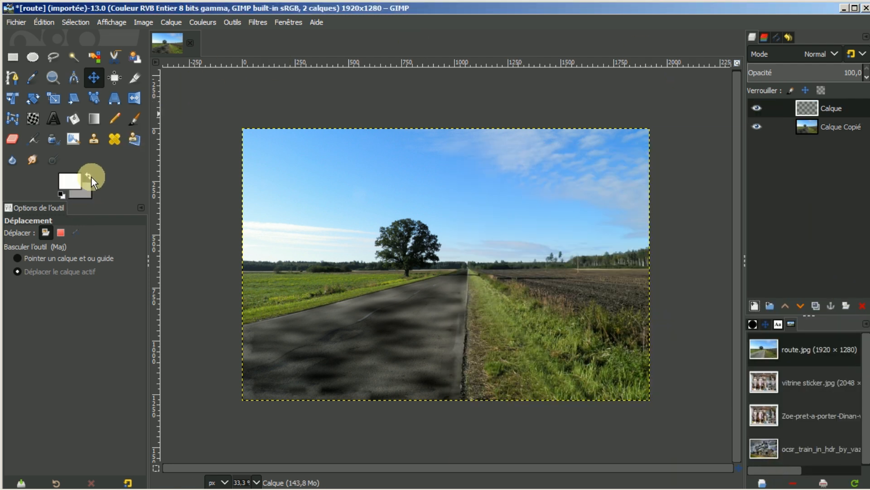
pyautogui.click(69, 184)
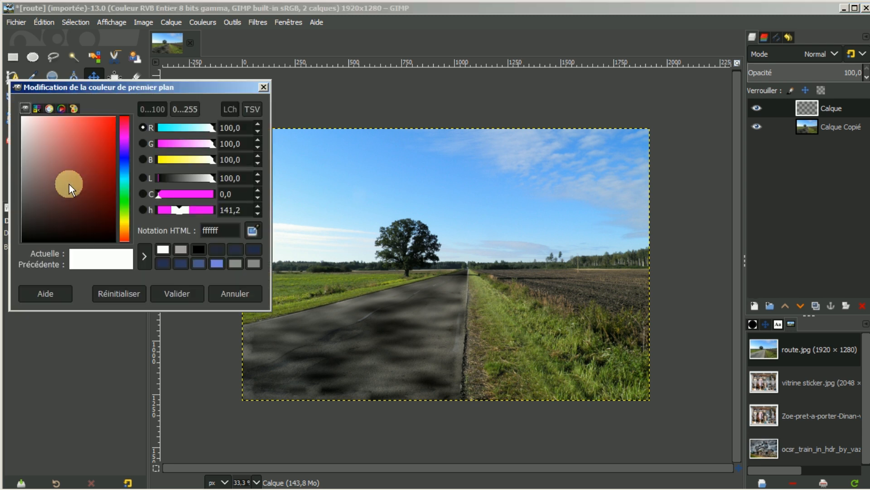
pyautogui.click(214, 251)
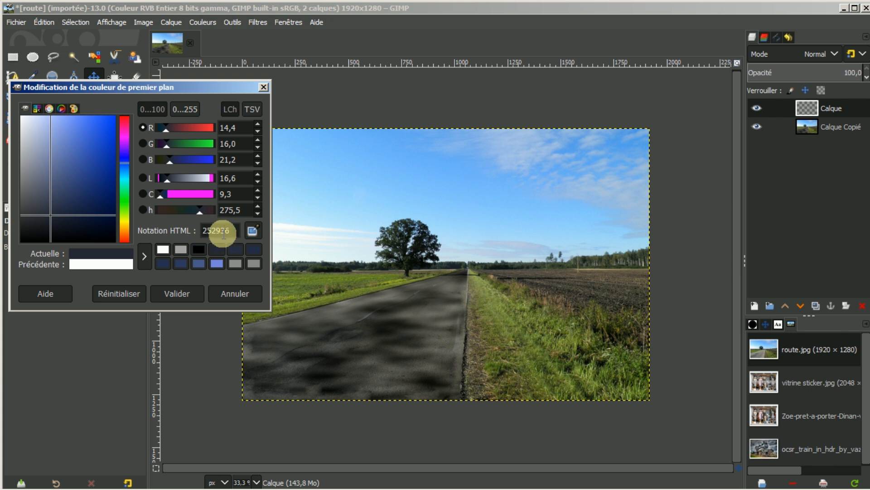
pyautogui.click(178, 293)
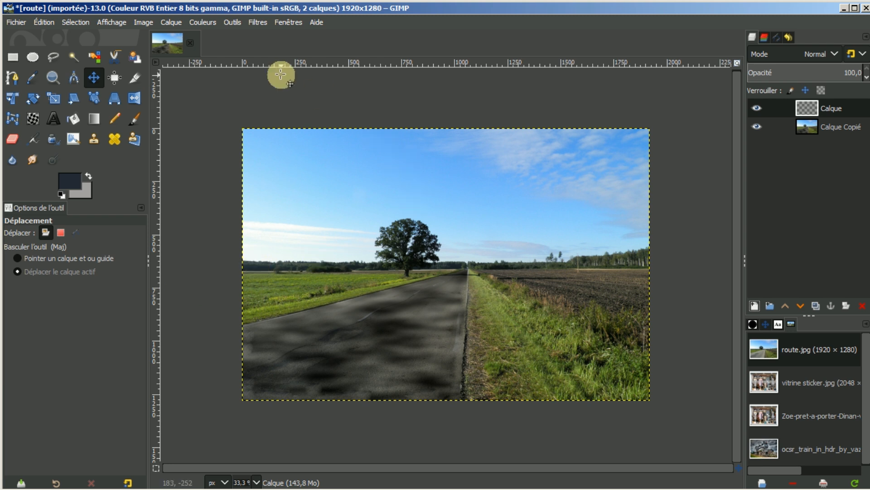
pyautogui.click(71, 120)
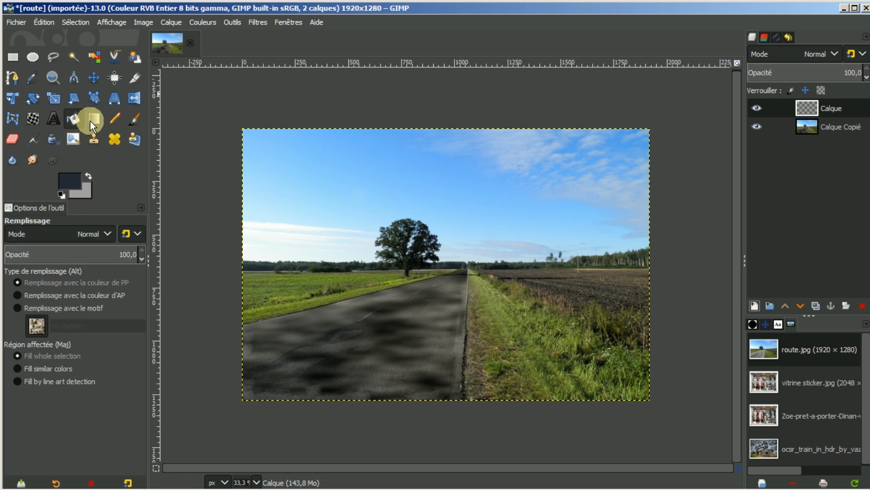
pyautogui.click(406, 204)
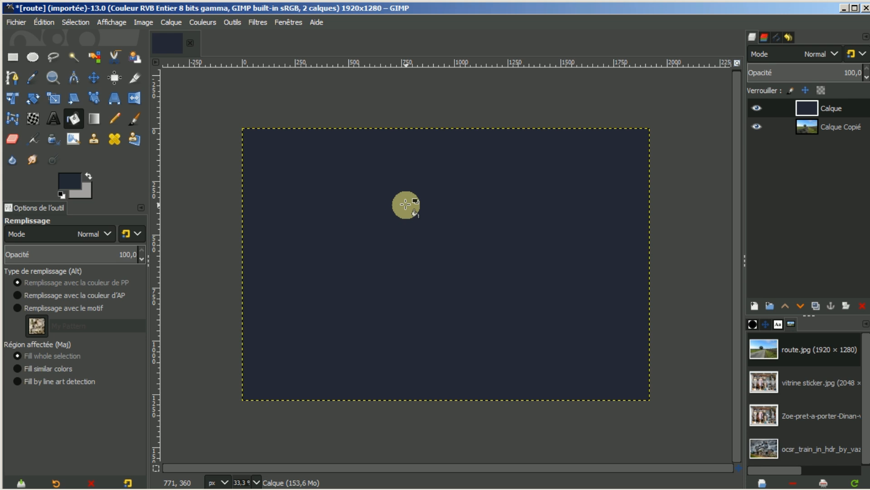
# - Set the dark blue layer's blend mode to Multiplier and its opacity to 96
pyautogui.click(837, 56)
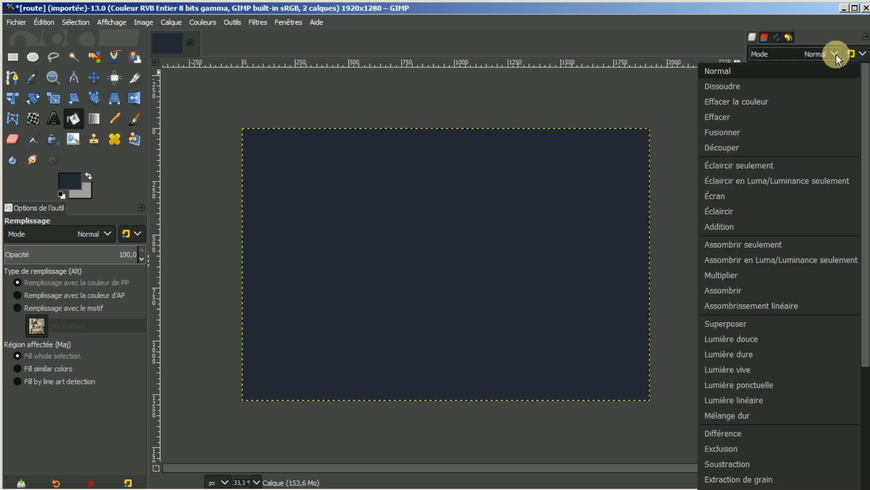
pyautogui.click(722, 277)
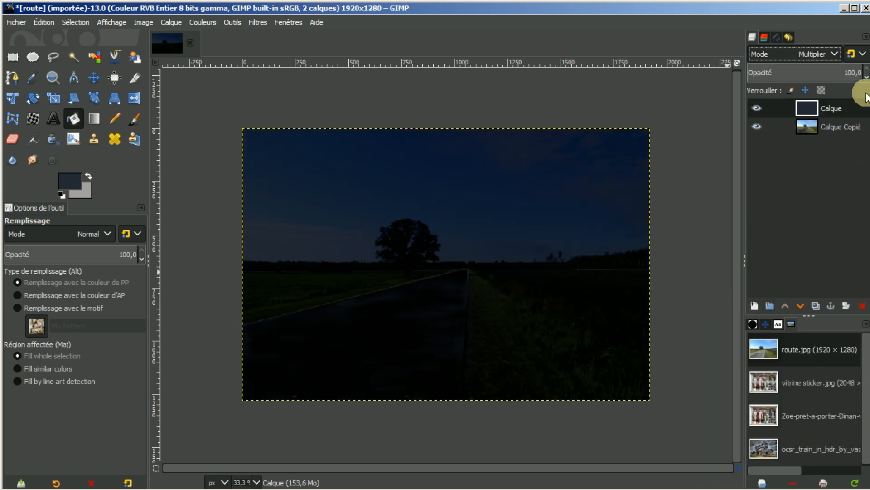
pyautogui.click(867, 77)
pyautogui.click(866, 77)
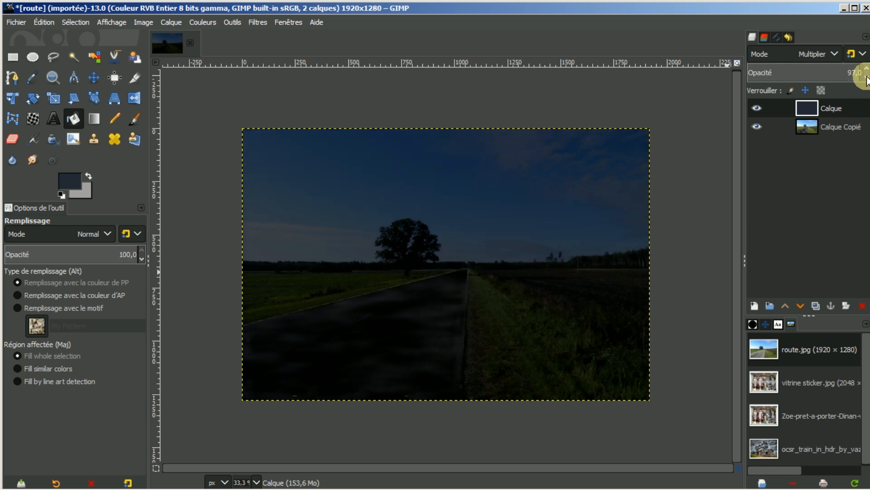
pyautogui.click(866, 77)
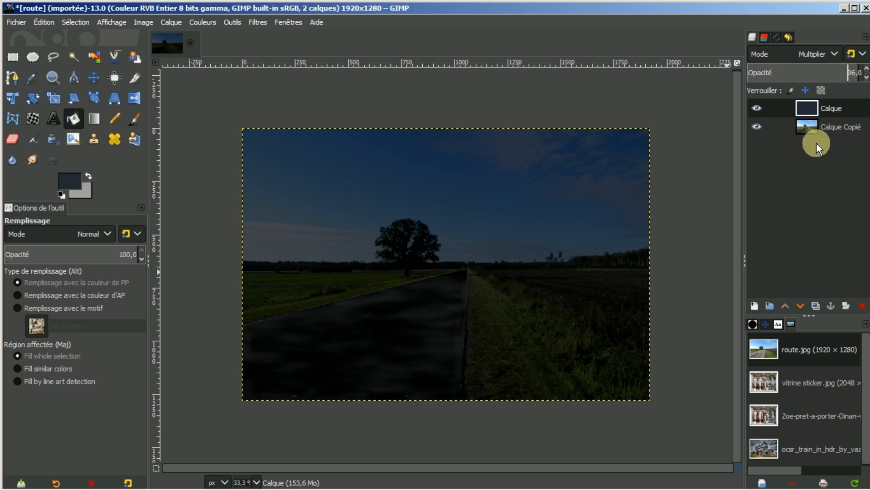
# - Duplicate the Calque Copié road layer and merge the dark blue layer down into the duplicate
pyautogui.click(825, 127)
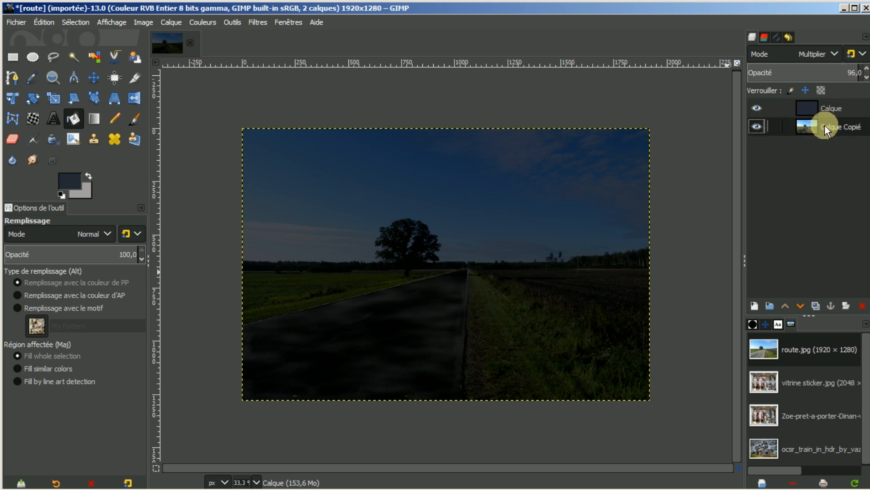
pyautogui.click(812, 305)
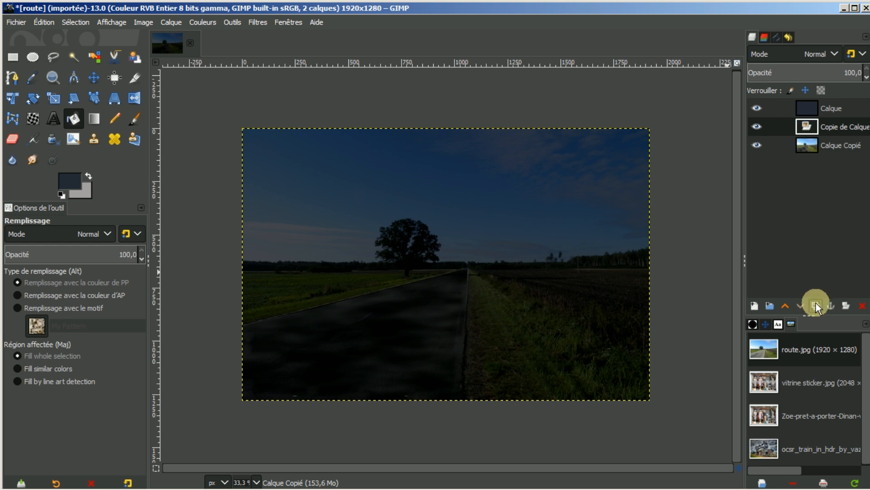
pyautogui.click(840, 110)
pyautogui.rightClick(839, 107)
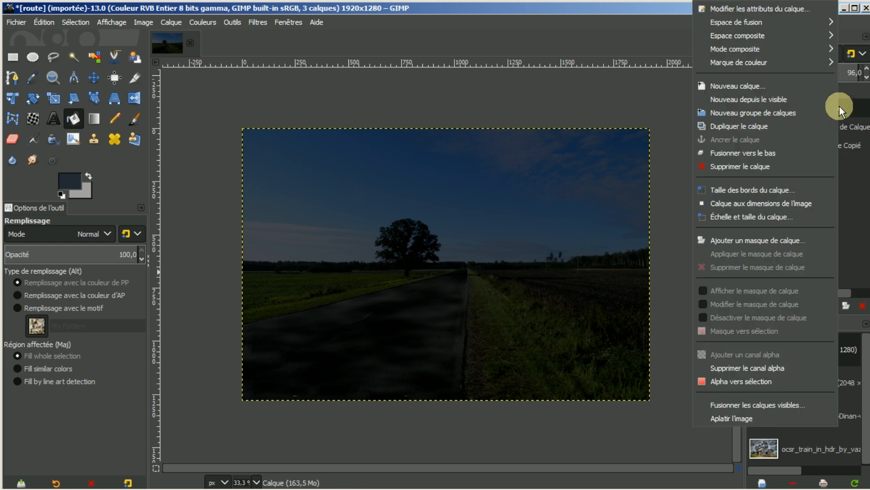
pyautogui.click(745, 154)
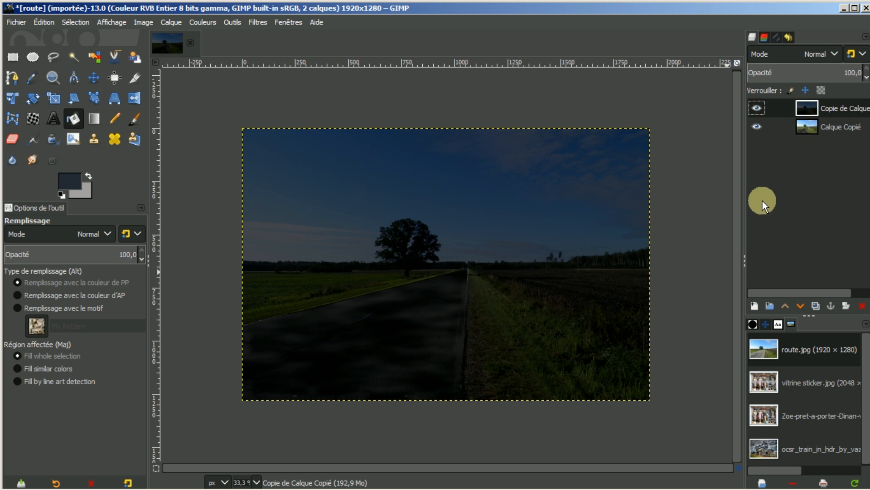
# - Add another transparent 1920 × 1280 px layer, reset the colours to black and white, and fill the layer with black
pyautogui.click(754, 306)
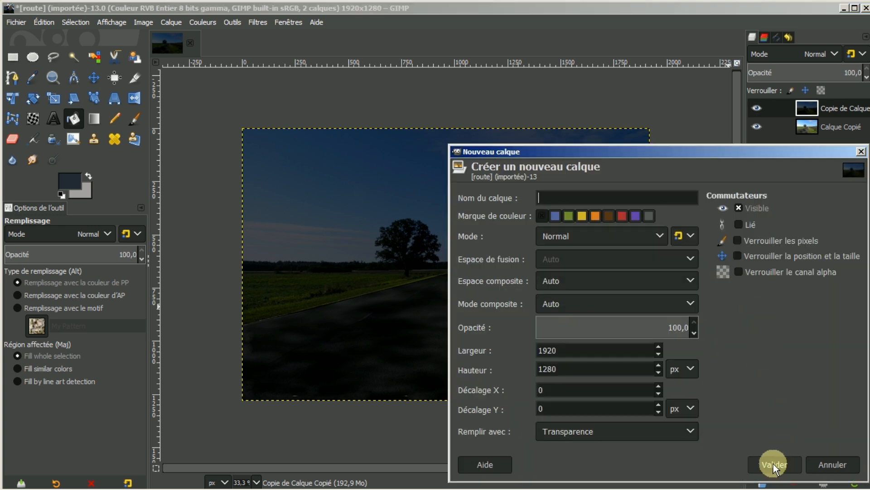
pyautogui.click(773, 464)
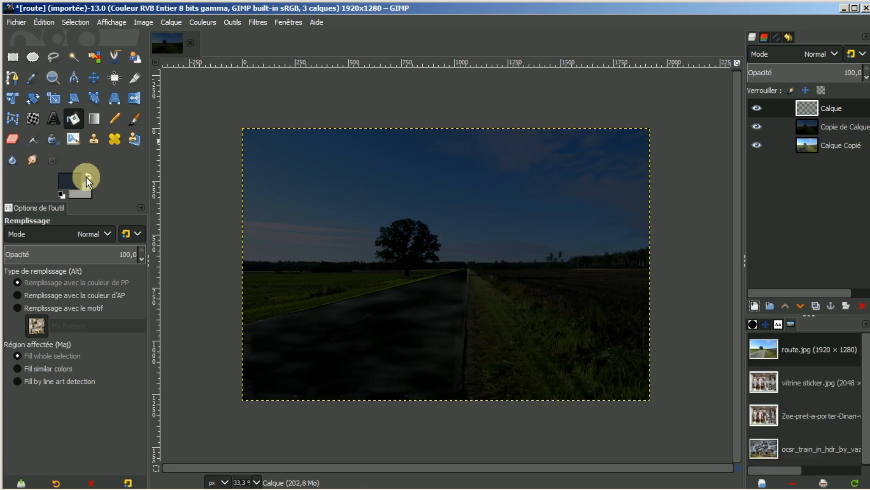
pyautogui.click(61, 195)
pyautogui.click(373, 203)
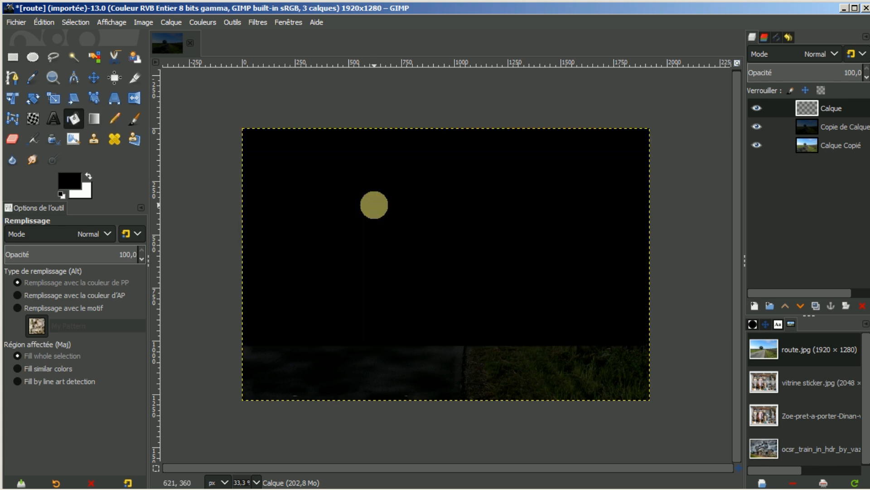
pyautogui.click(618, 154)
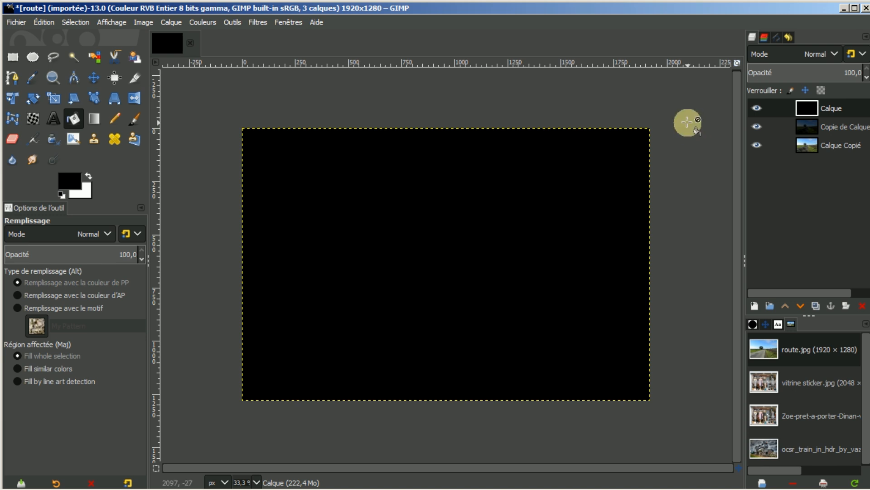
# - Apply CIE Lch noise to the black layer with Dulling 8, Luminosité 100, Chroma 0 and Teinte 0
pyautogui.click(250, 19)
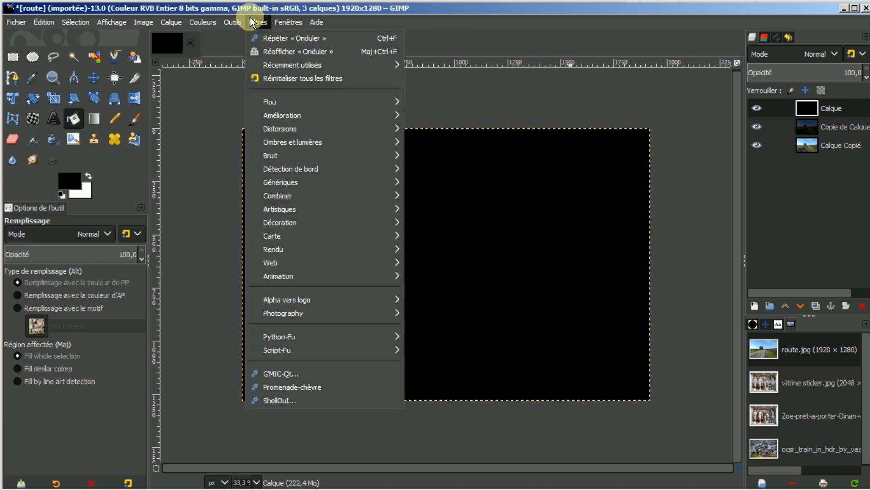
pyautogui.moveTo(270, 156)
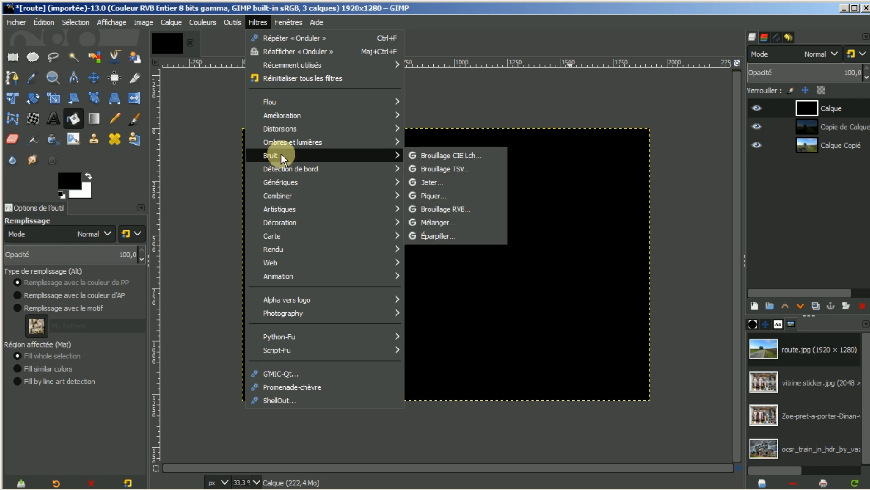
pyautogui.click(434, 155)
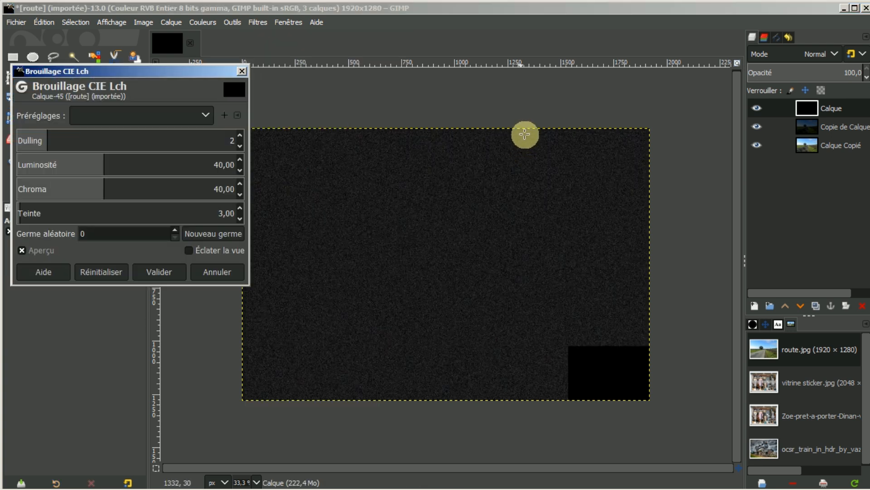
pyautogui.moveTo(47, 133); pyautogui.dragTo(261, 108)
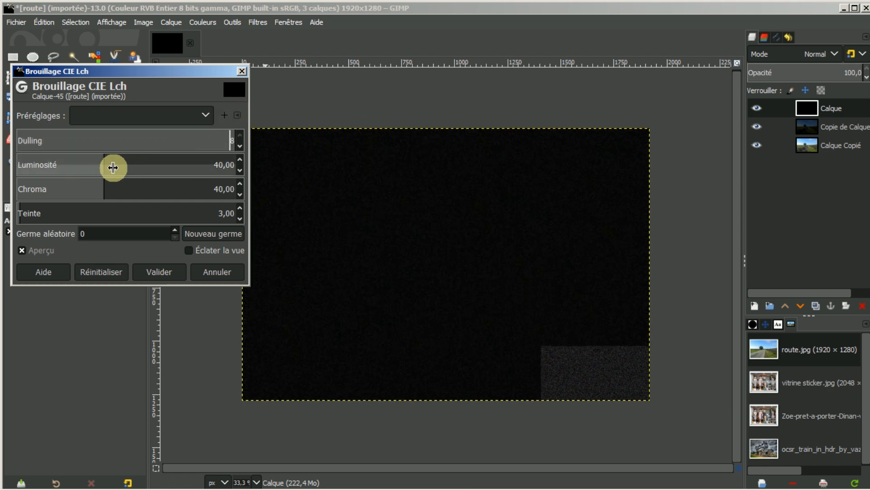
pyautogui.moveTo(101, 167); pyautogui.dragTo(273, 155)
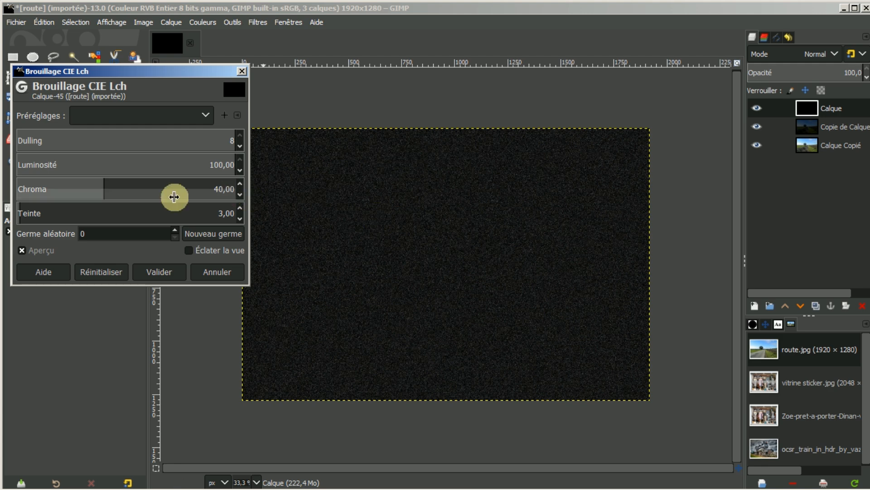
pyautogui.moveTo(93, 186); pyautogui.dragTo(7, 188)
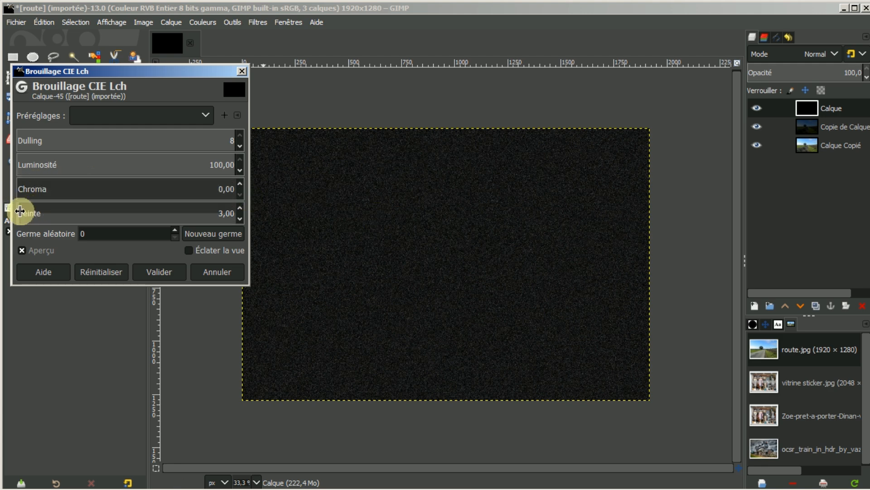
pyautogui.click(12, 208)
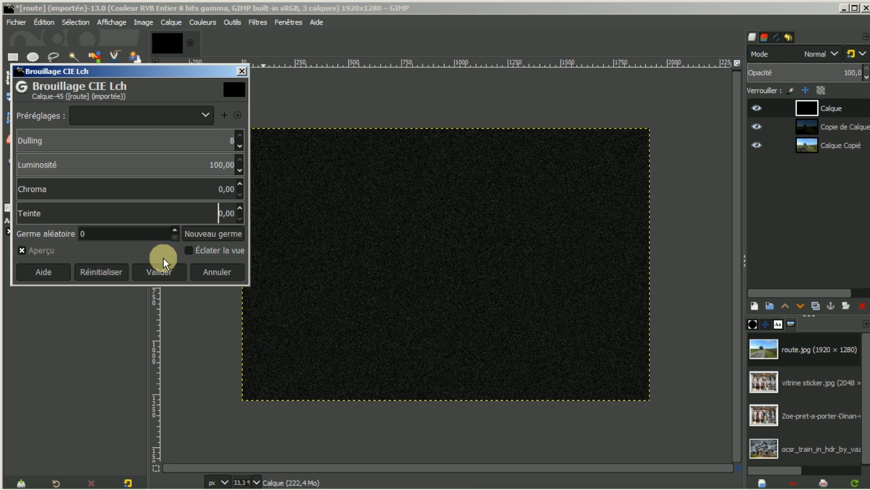
pyautogui.click(157, 272)
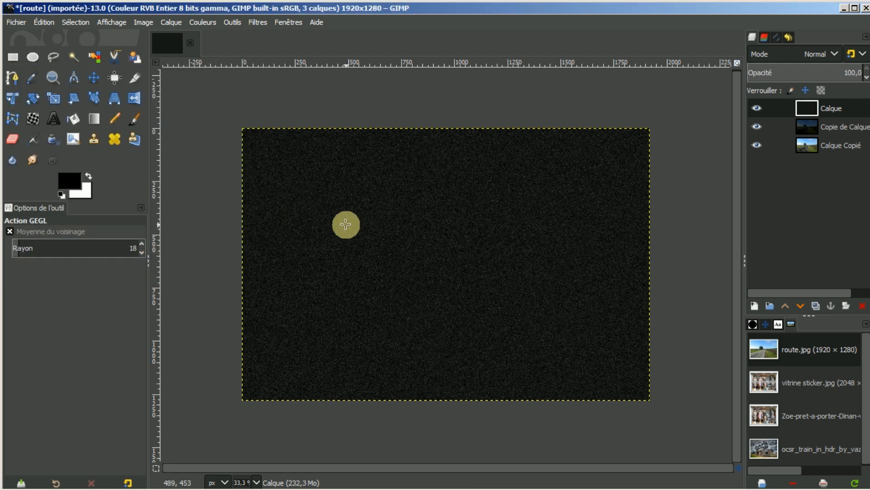
# - Adjust the noise layer's Luminosité-Contraste to a contrast of 65 and a brightness of -20
pyautogui.scroll(2, 396, 231)
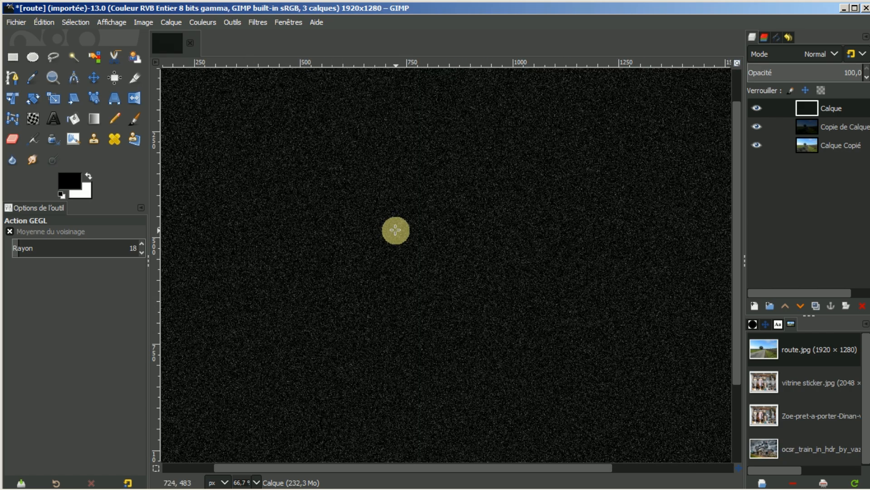
pyautogui.scroll(-1, 395, 230)
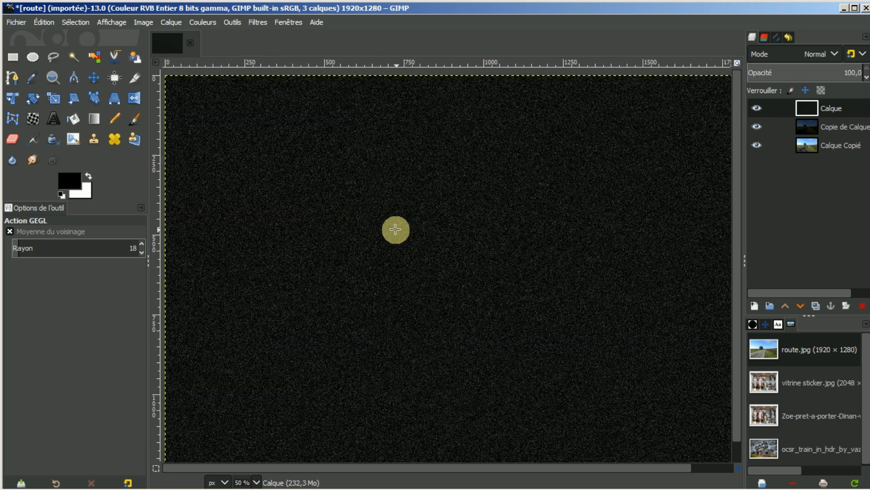
pyautogui.scroll(-1, 395, 230)
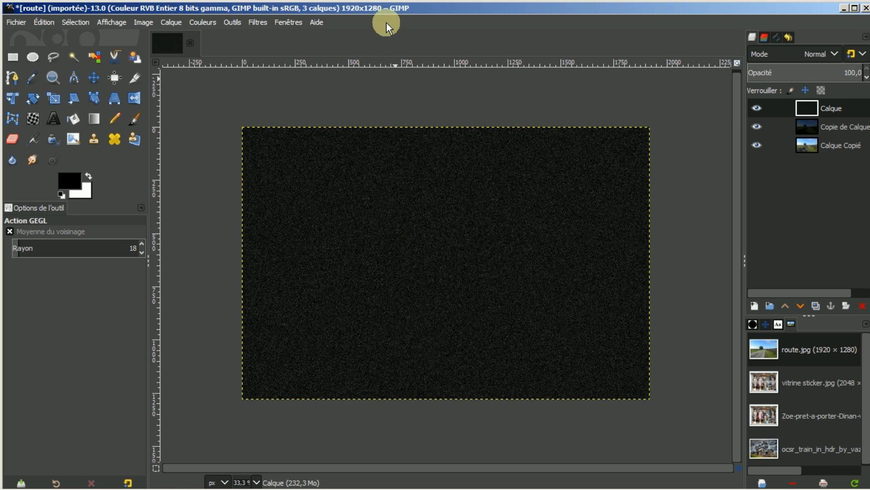
pyautogui.click(210, 23)
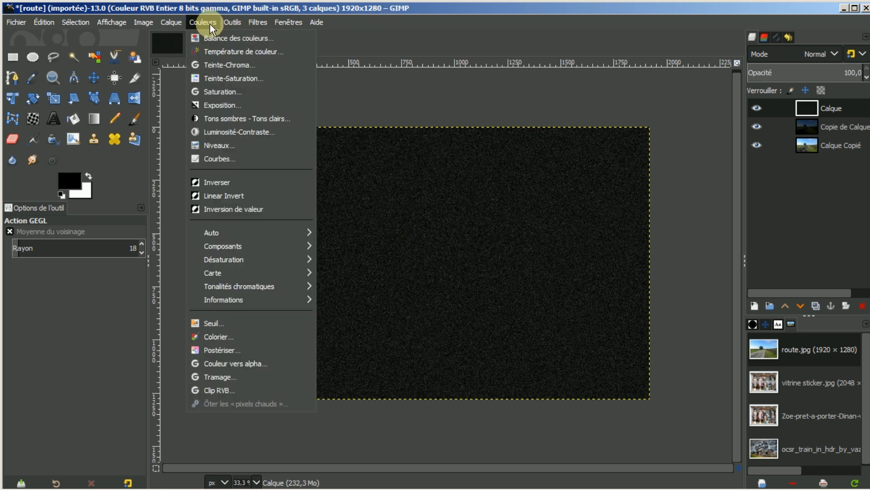
pyautogui.click(216, 132)
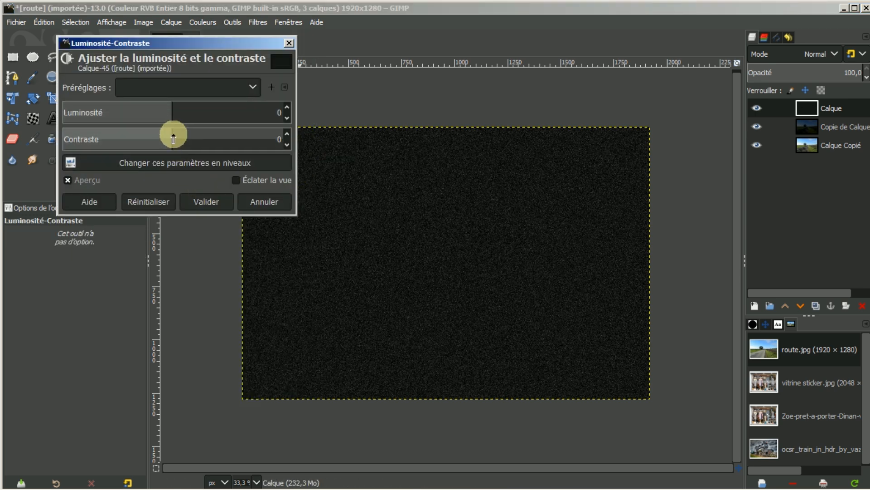
pyautogui.moveTo(177, 142); pyautogui.dragTo(229, 141)
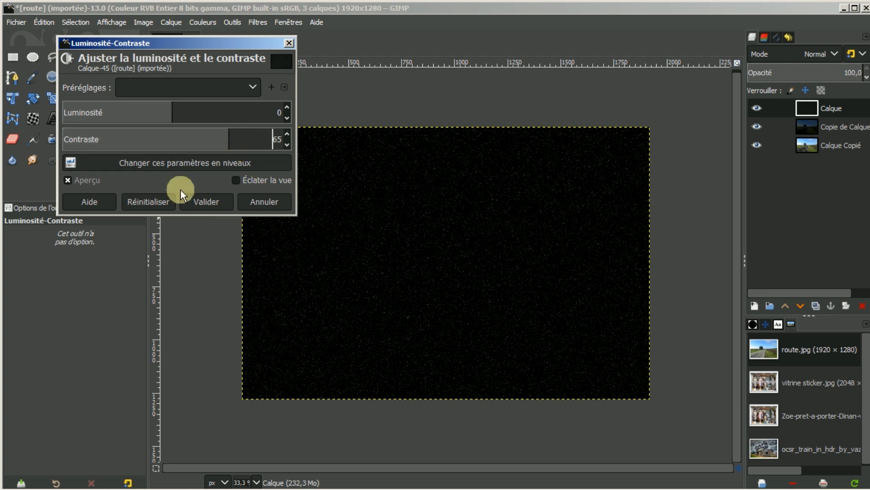
pyautogui.moveTo(172, 111); pyautogui.dragTo(143, 106)
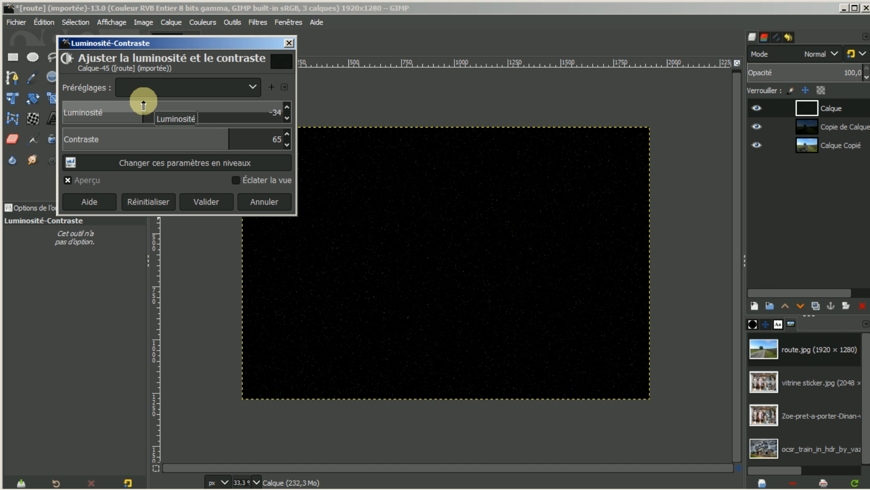
pyautogui.moveTo(143, 106)
pyautogui.mouseDown()
pyautogui.moveTo(140, 97)
pyautogui.moveTo(119, 104)
pyautogui.moveTo(156, 112)
pyautogui.mouseUp()
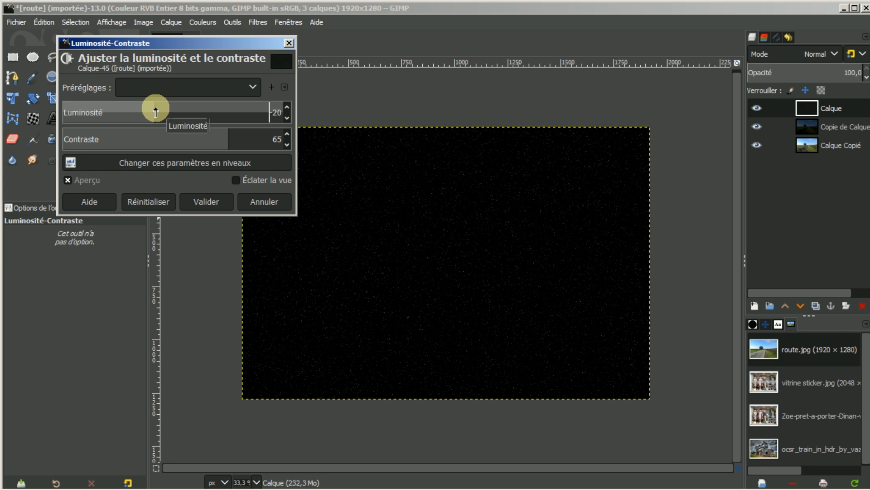
pyautogui.click(204, 202)
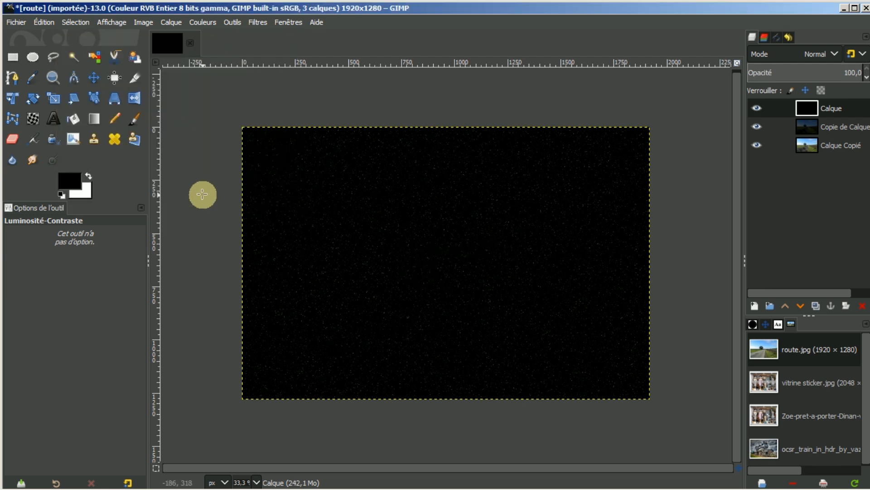
# - Apply the Étinceler filter to the speckled black layer using the background colour (Couleur d'arrière-plan)
pyautogui.scroll(2, 375, 267)
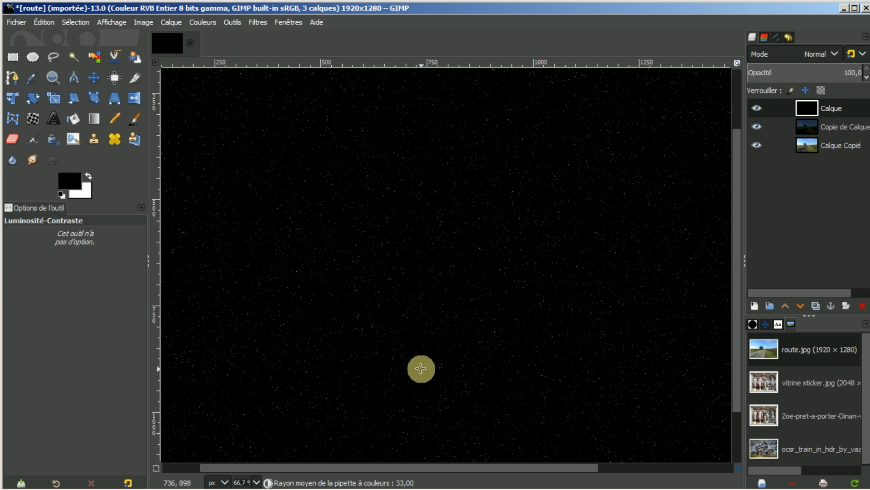
pyautogui.scroll(2, 428, 362)
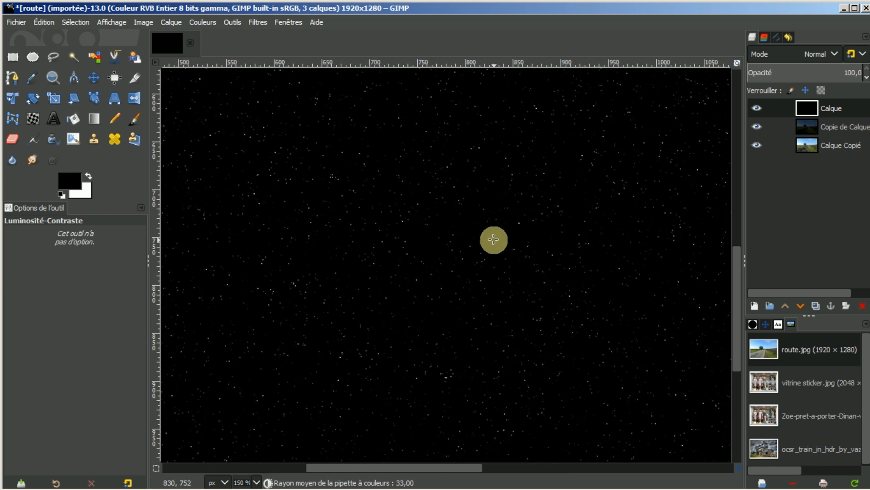
pyautogui.scroll(-3, 492, 245)
pyautogui.scroll(-1, 493, 249)
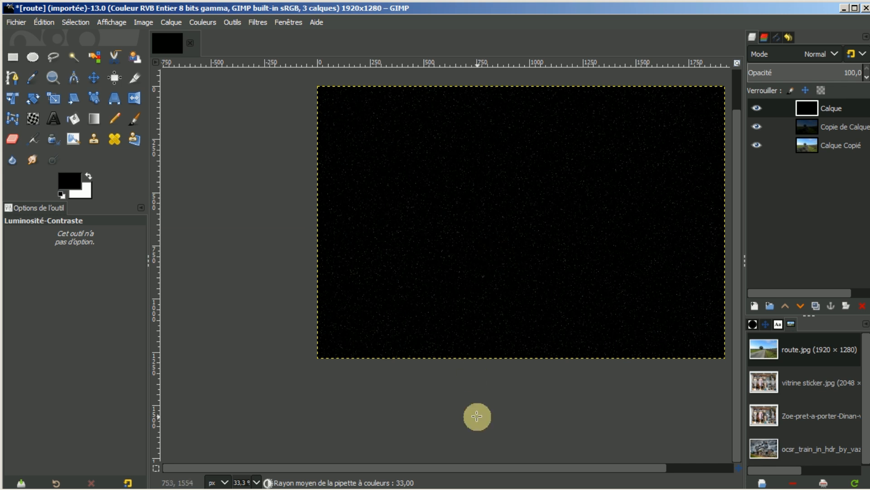
pyautogui.moveTo(513, 469); pyautogui.dragTo(678, 363)
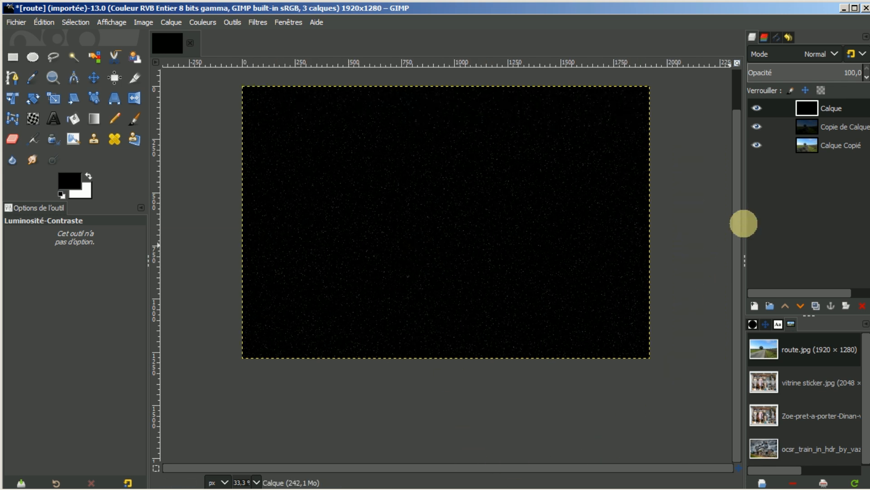
pyautogui.moveTo(741, 229); pyautogui.dragTo(731, 153)
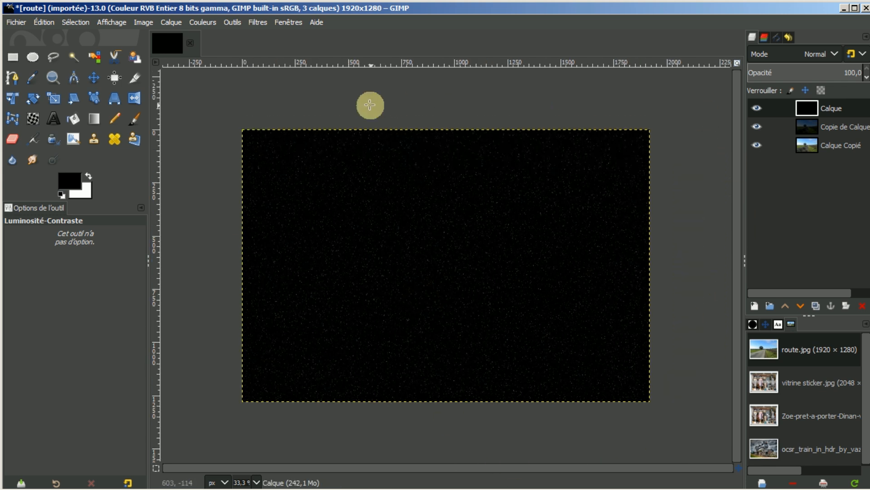
pyautogui.click(253, 18)
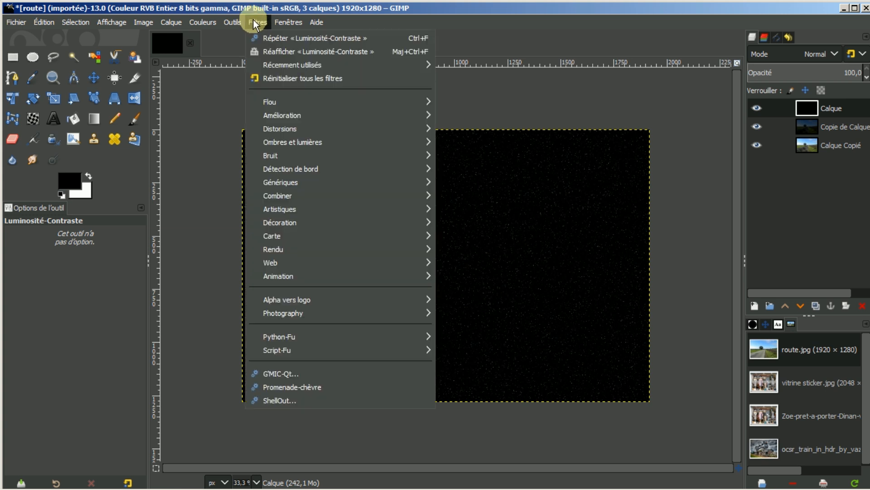
pyautogui.moveTo(300, 144)
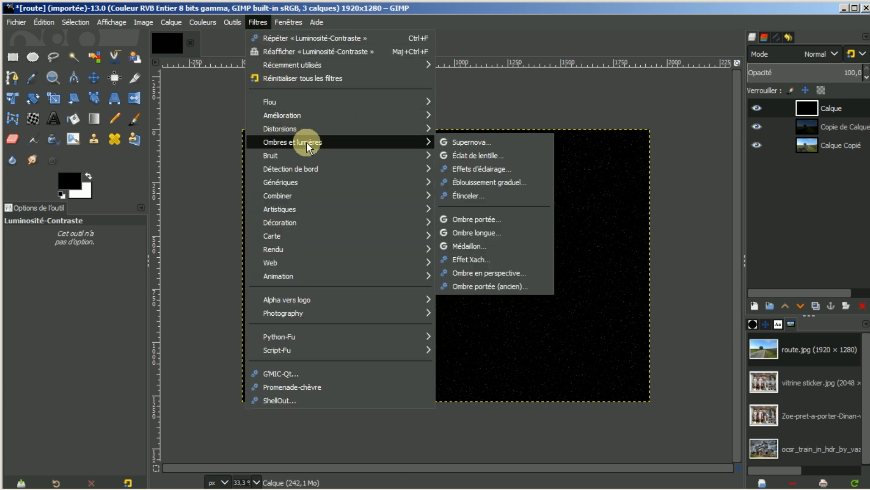
pyautogui.click(451, 194)
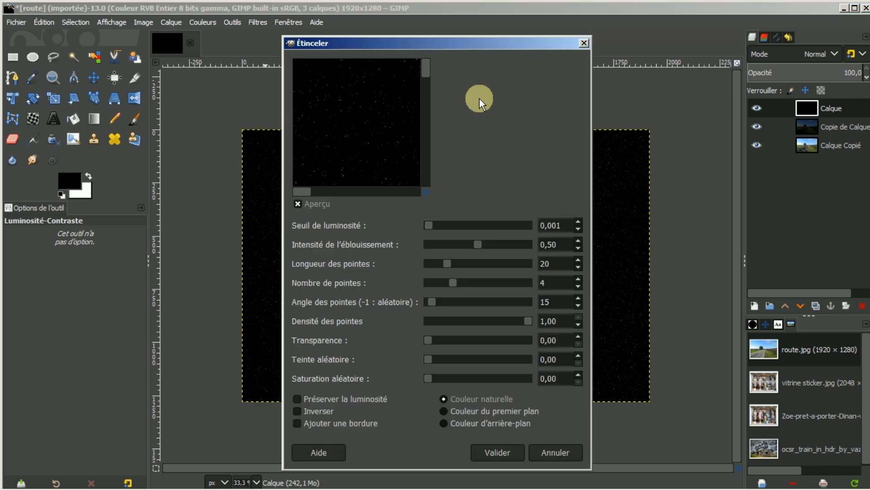
pyautogui.moveTo(253, 39); pyautogui.dragTo(205, 39)
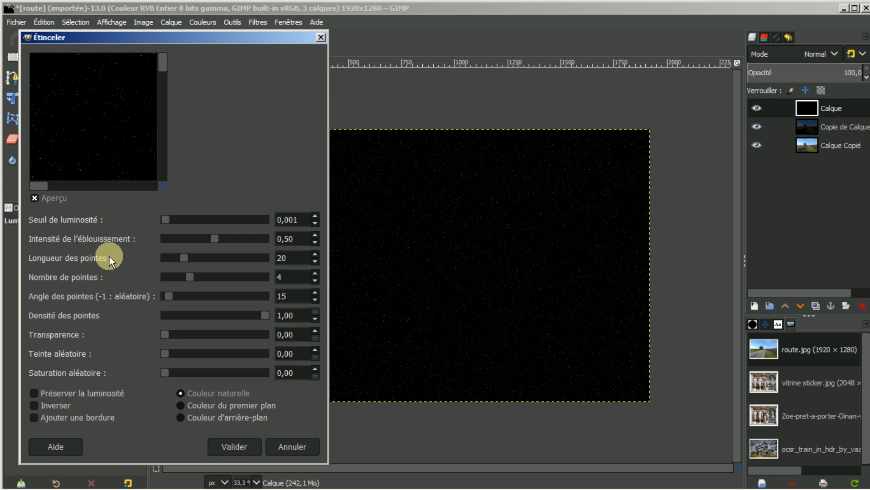
pyautogui.click(181, 418)
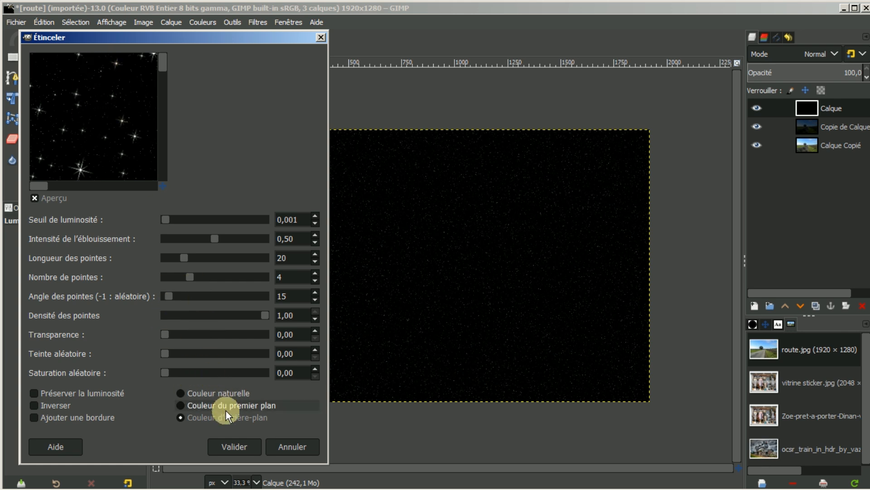
pyautogui.click(225, 444)
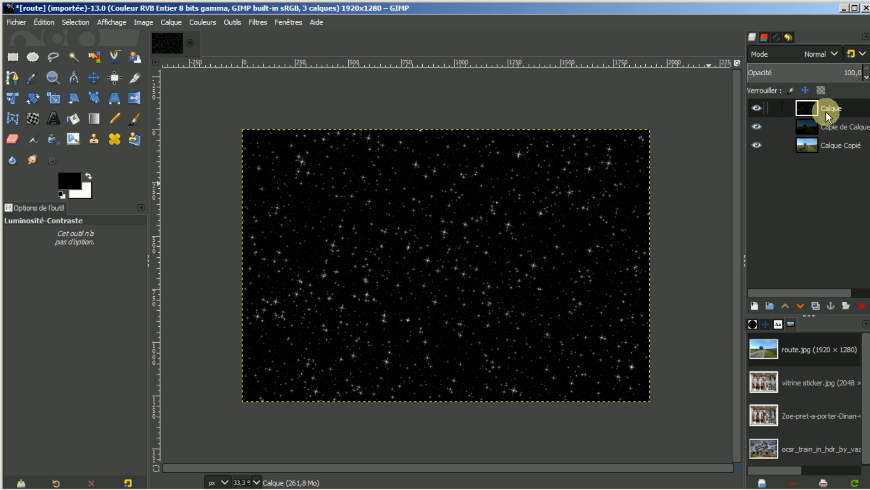
# - Set the star layer's blend mode to Écran, delete its stars below the horizon with a rectangular selection, and deselect
pyautogui.click(835, 54)
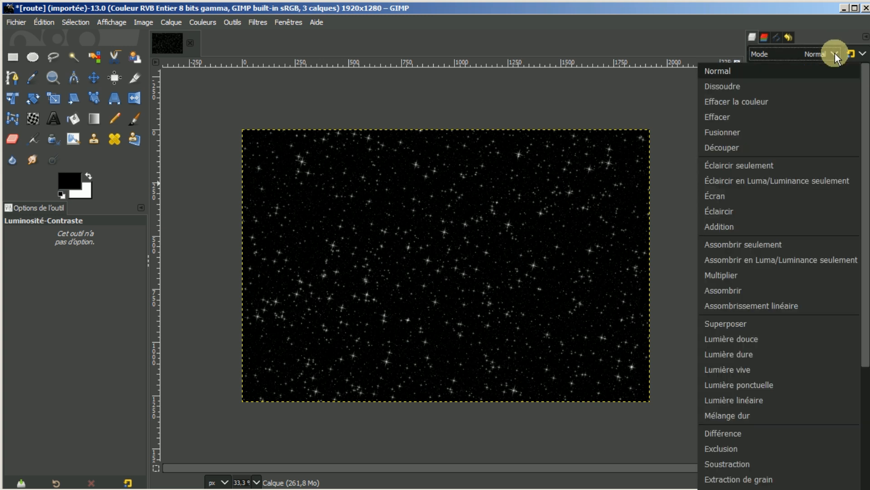
pyautogui.click(728, 194)
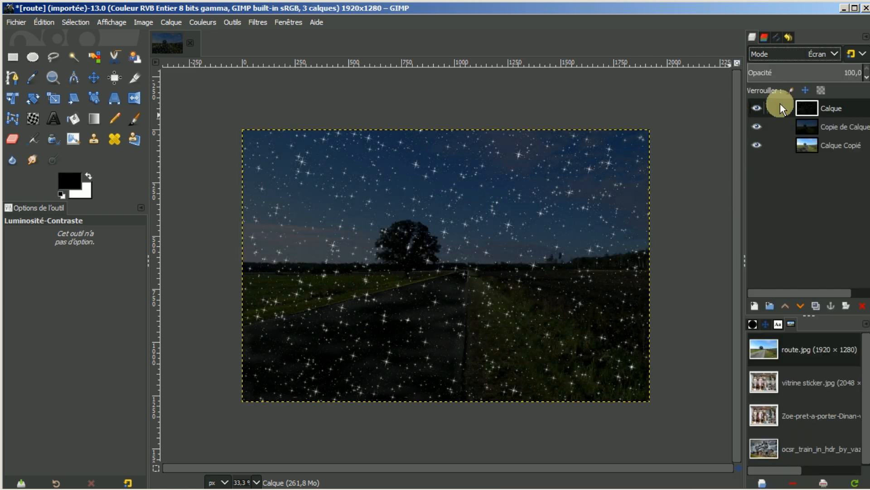
pyautogui.click(12, 57)
pyautogui.moveTo(230, 259); pyautogui.dragTo(659, 425)
pyautogui.click(485, 307)
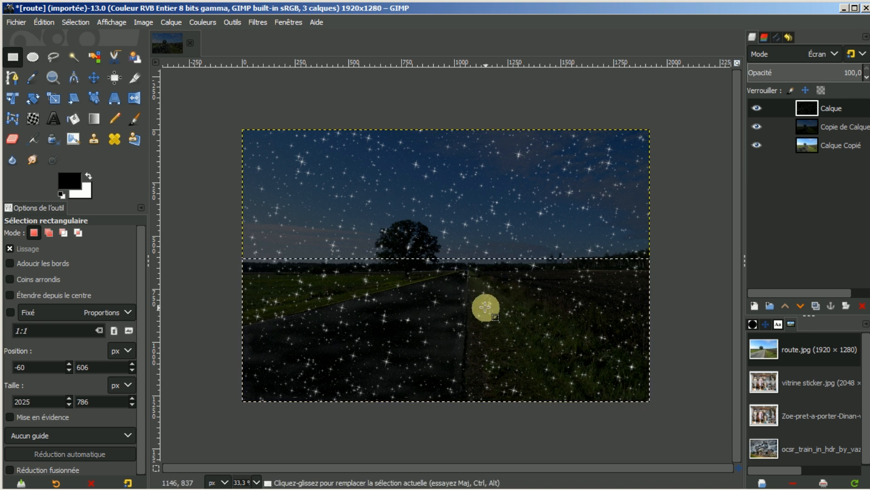
pyautogui.press('Delete')
pyautogui.click(73, 20)
pyautogui.click(84, 51)
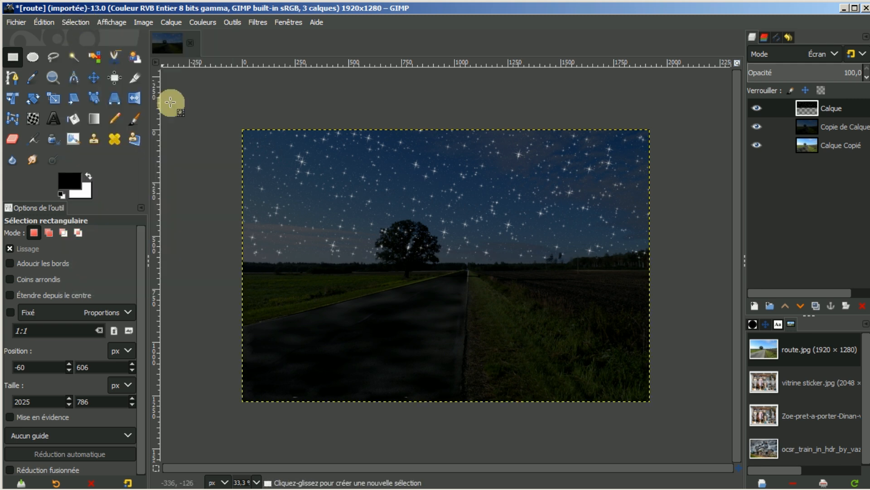
# - Set up the Eraser with the 2. Hardness 050 brush at size 274
pyautogui.click(13, 138)
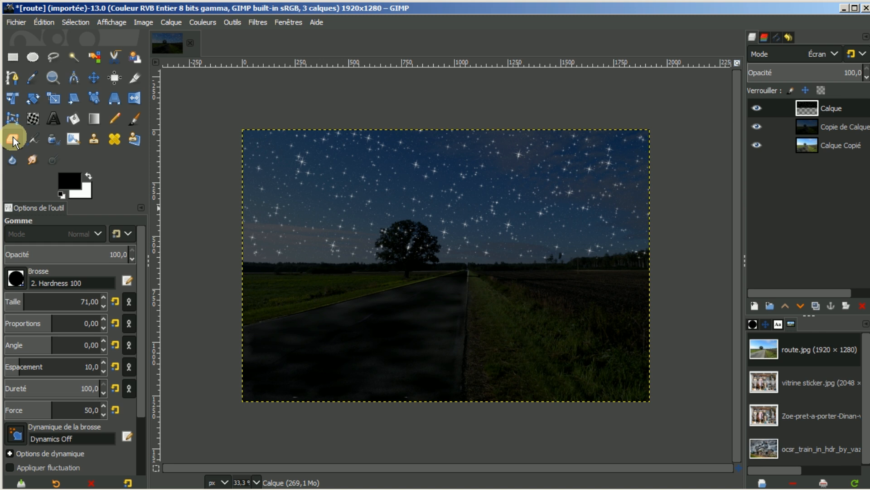
pyautogui.click(17, 280)
pyautogui.click(44, 317)
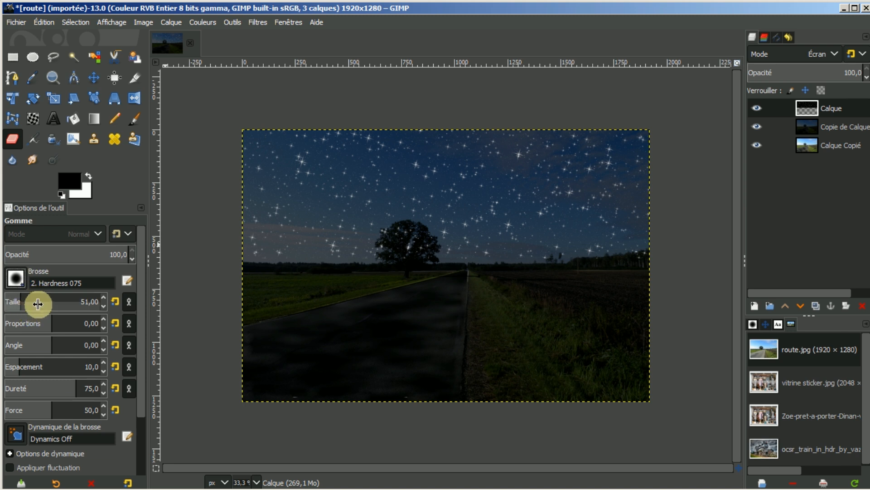
pyautogui.click(39, 302)
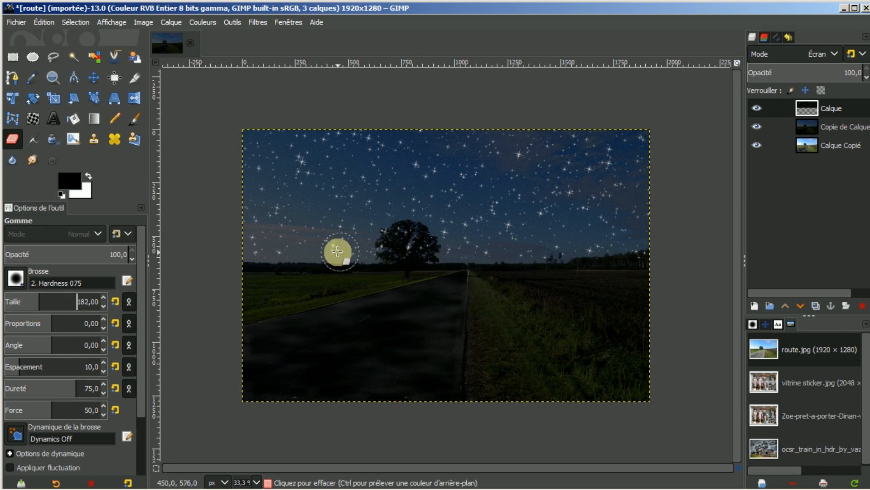
pyautogui.click(16, 279)
pyautogui.doubleClick(29, 316)
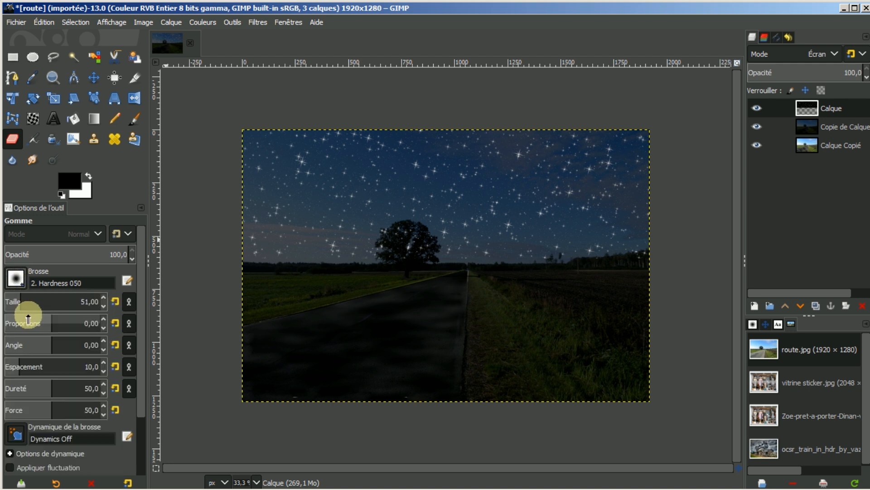
pyautogui.click(45, 302)
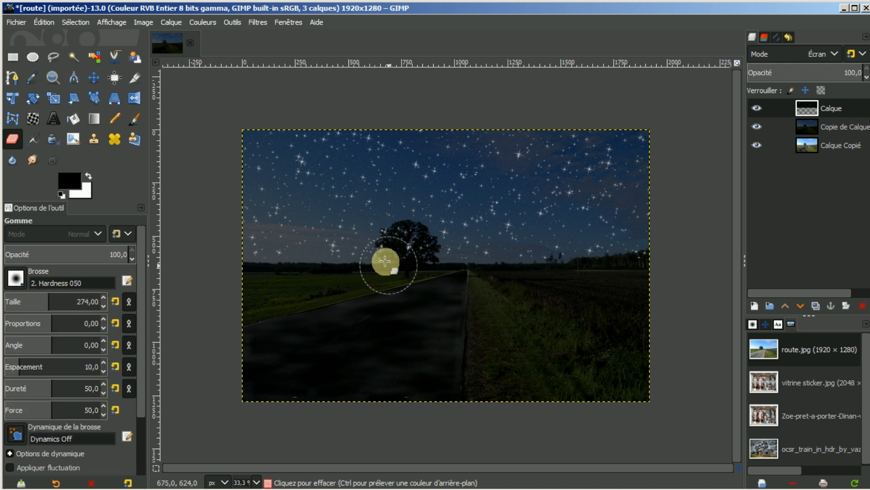